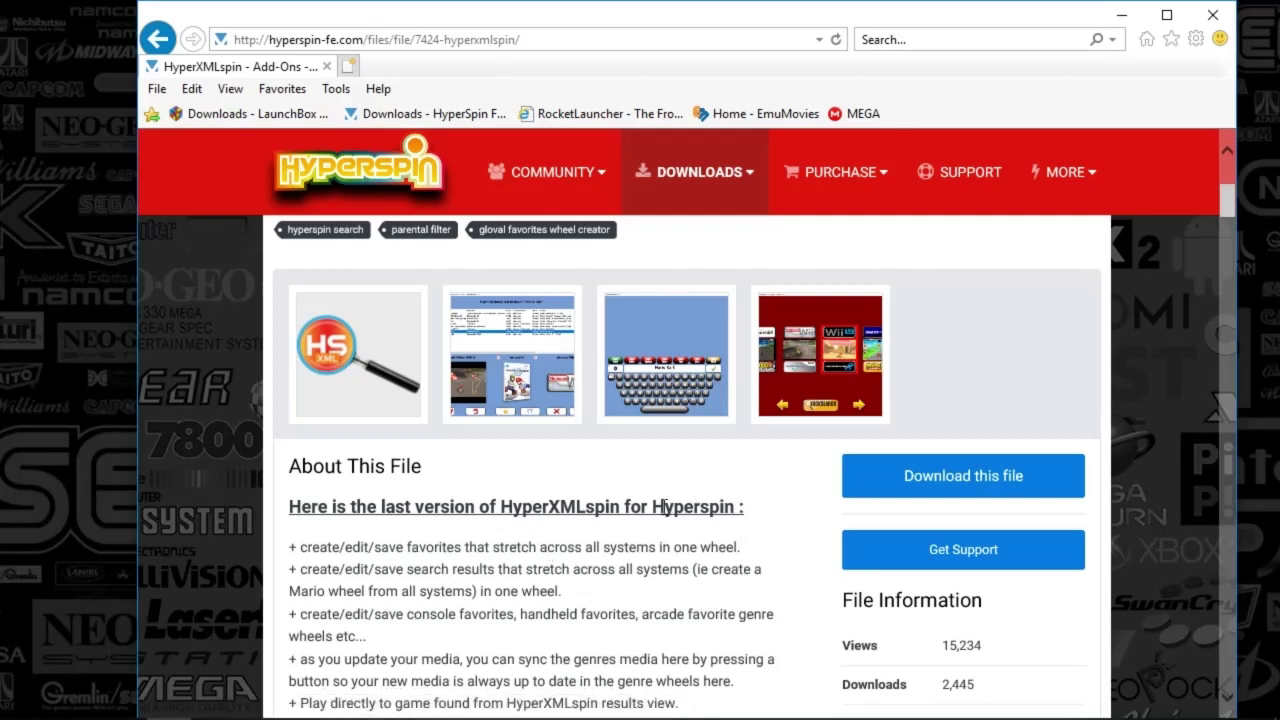
# Step: Review the HyperXMLspin 1.8.0.6 download page, including its feature description and the views and downloads in the file information
pyautogui.moveTo(1219, 200); pyautogui.dragTo(1222, 187)
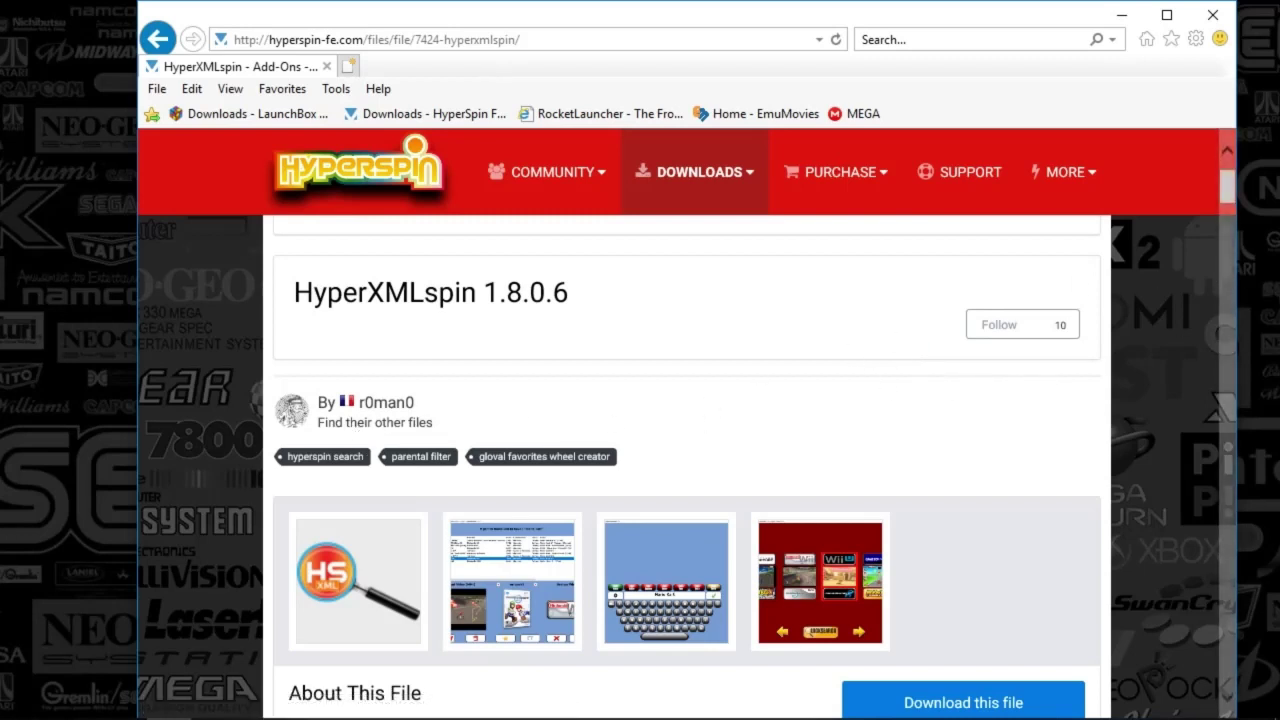
pyautogui.scroll(-2, 1228, 195)
pyautogui.moveTo(1228, 195); pyautogui.dragTo(1230, 221)
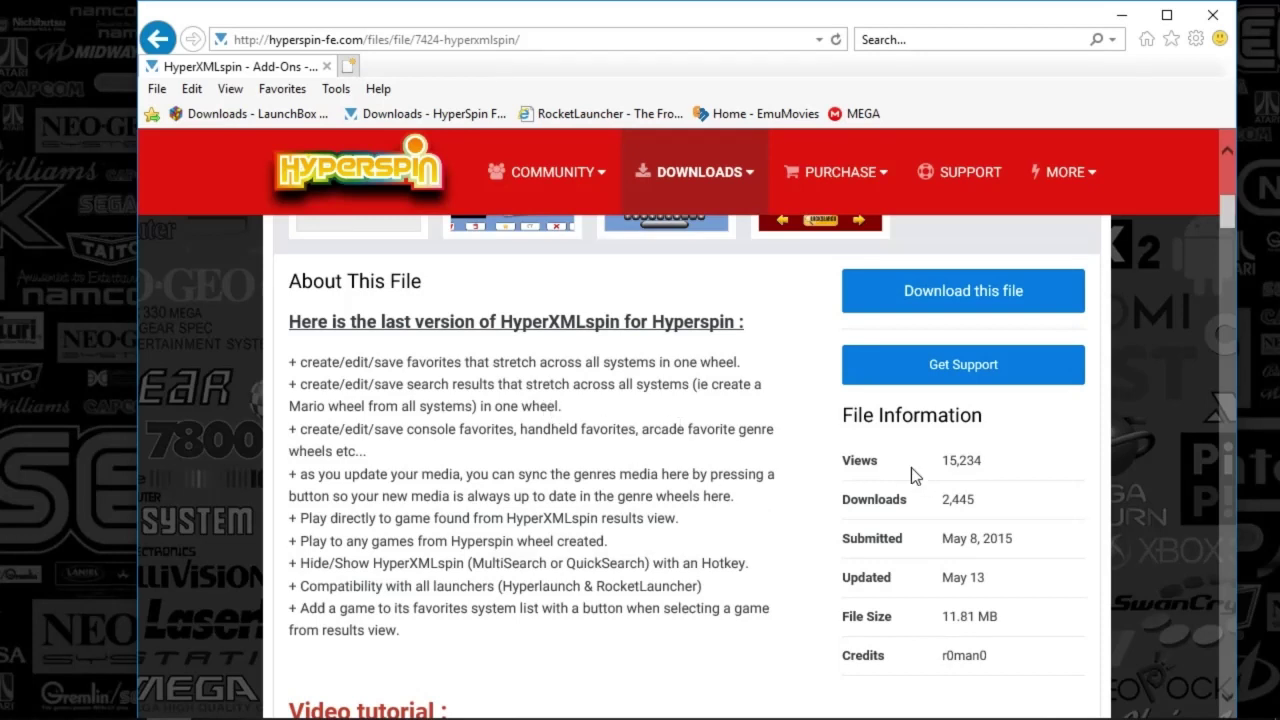
pyautogui.moveTo(839, 463); pyautogui.dragTo(1003, 463)
pyautogui.moveTo(872, 505); pyautogui.dragTo(973, 505)
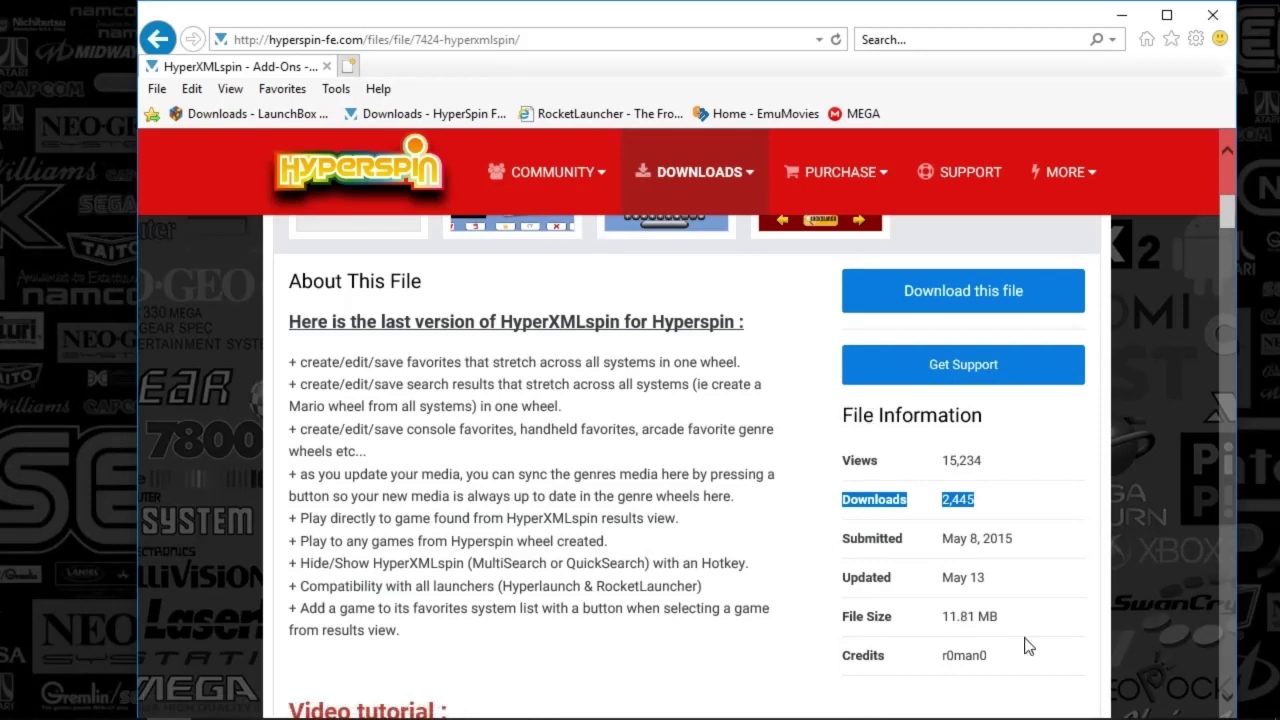
# Step: Switch to the File Explorer window showing the hyperspin folder, minimise the browser and enlarge the folder window
pyautogui.moveTo(1066, 698)
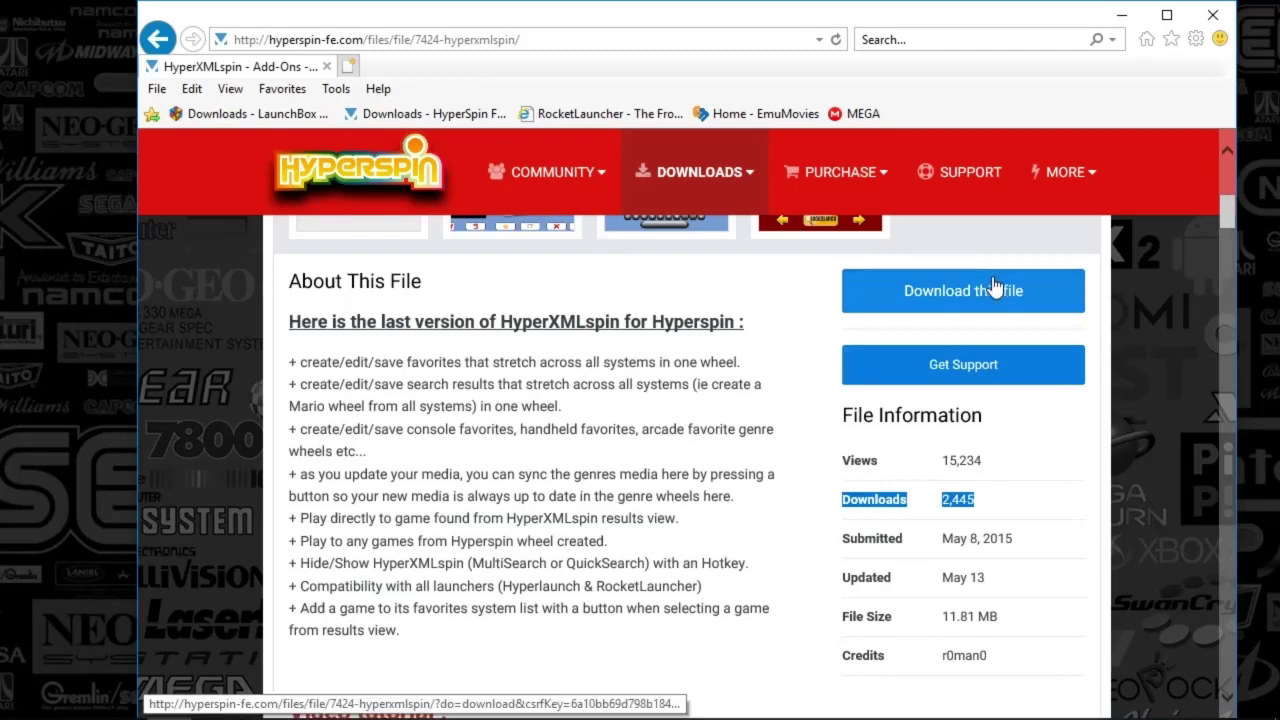
pyautogui.click(1018, 706)
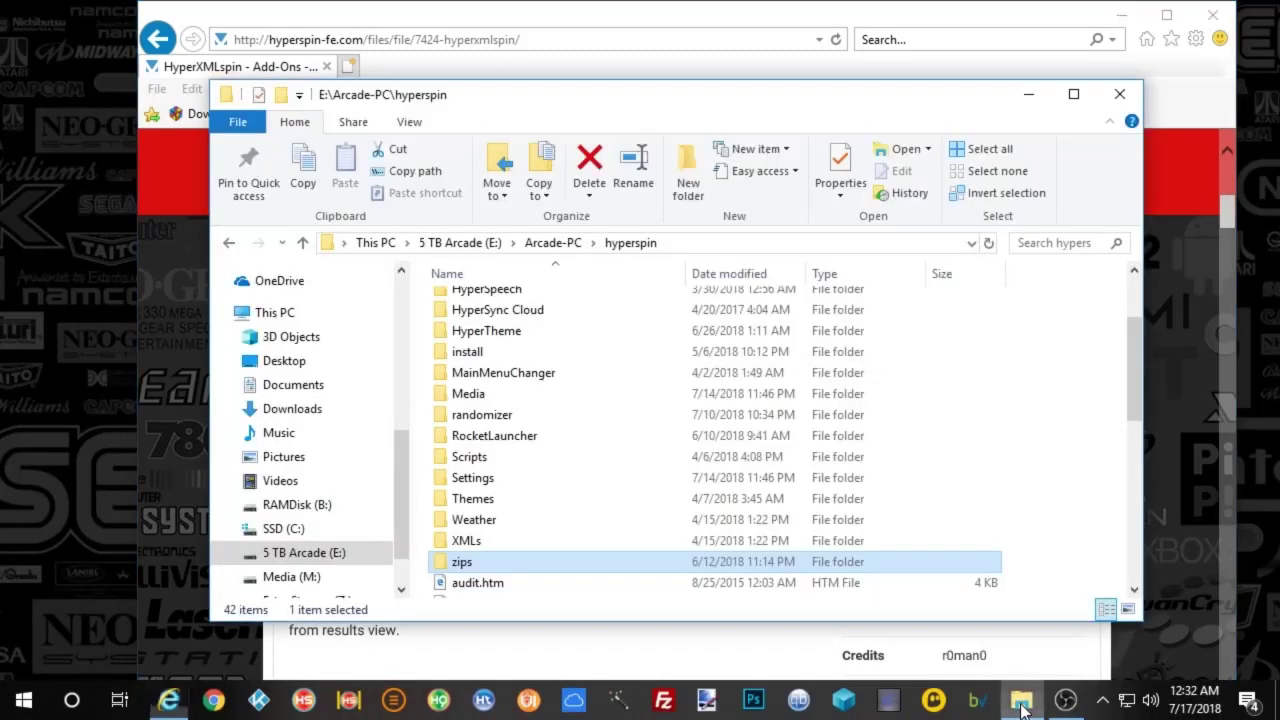
pyautogui.moveTo(700, 104); pyautogui.dragTo(681, 96)
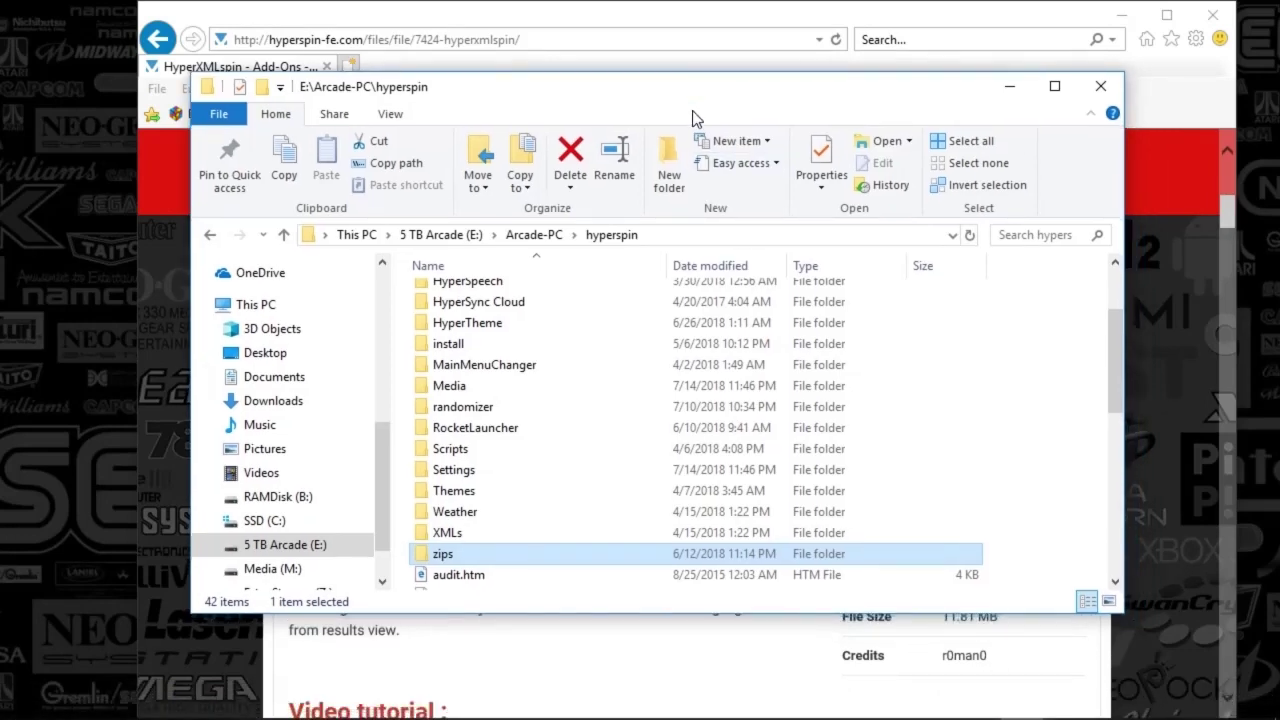
pyautogui.click(1122, 16)
pyautogui.moveTo(1120, 619); pyautogui.dragTo(1214, 706)
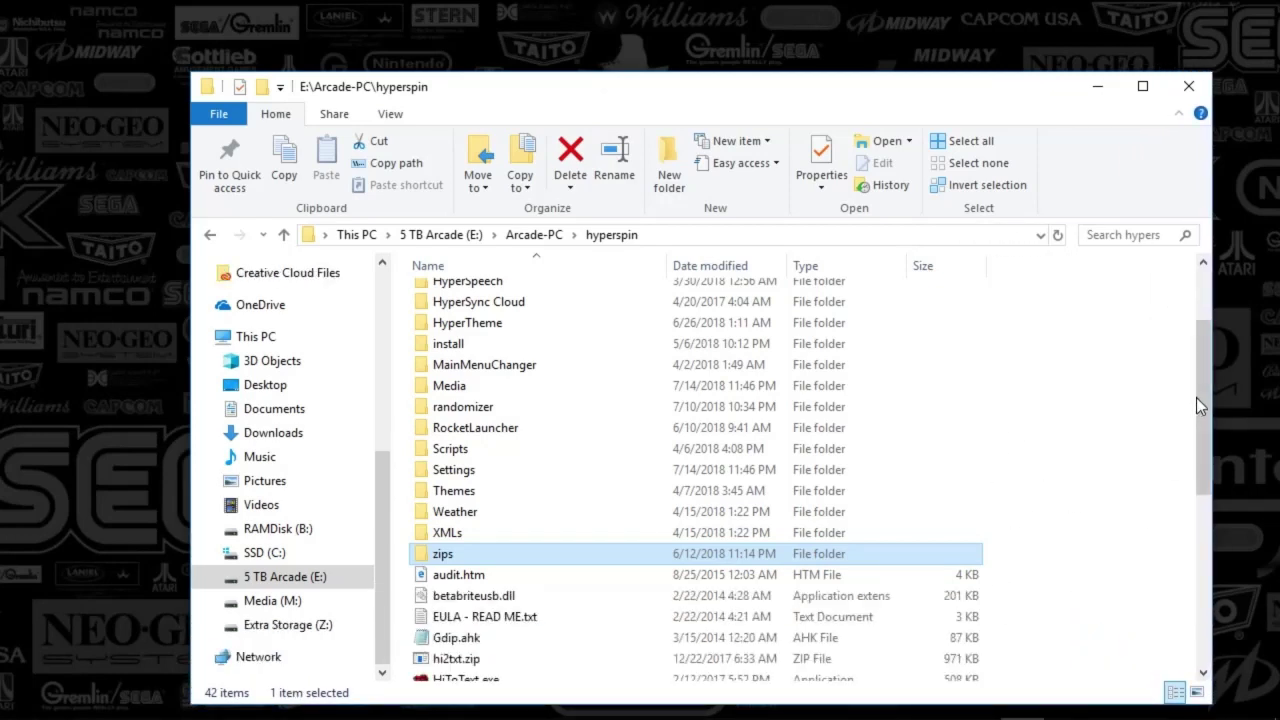
# Step: Open HyperXMLspin.ini from the hyperspin folder in Notepad
pyautogui.moveTo(1200, 396); pyautogui.dragTo(1219, 559)
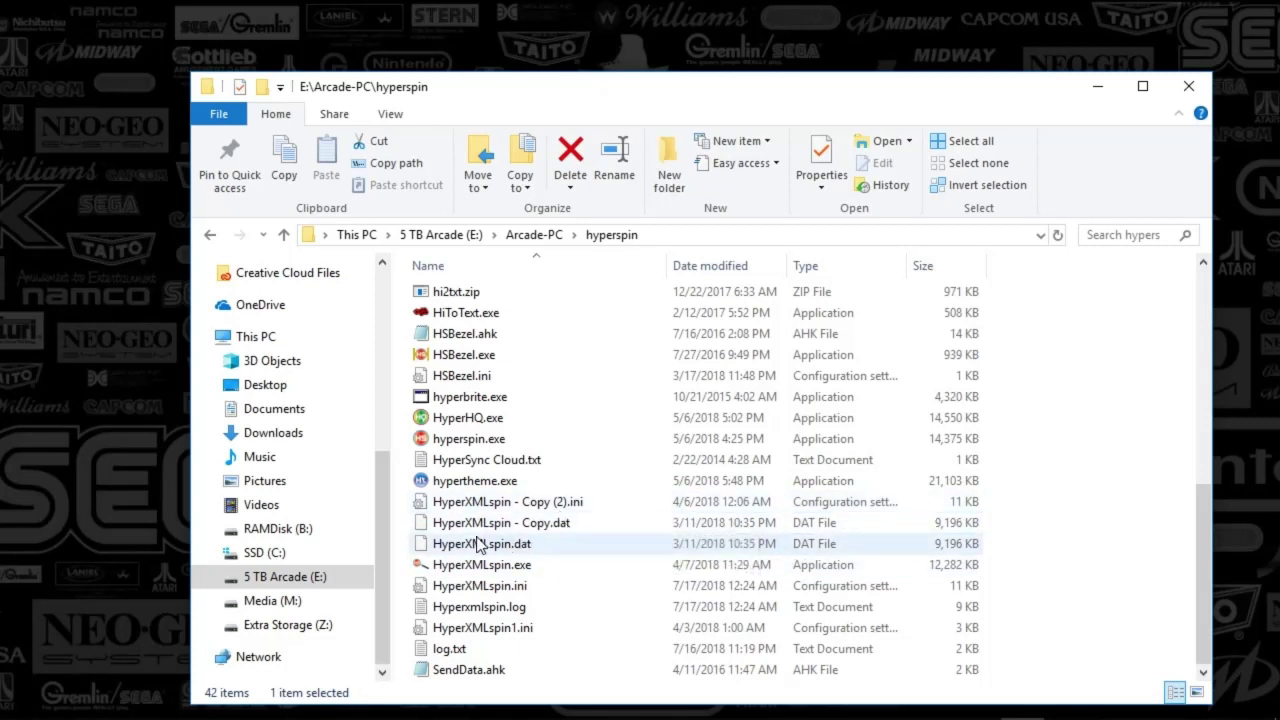
pyautogui.click(458, 591)
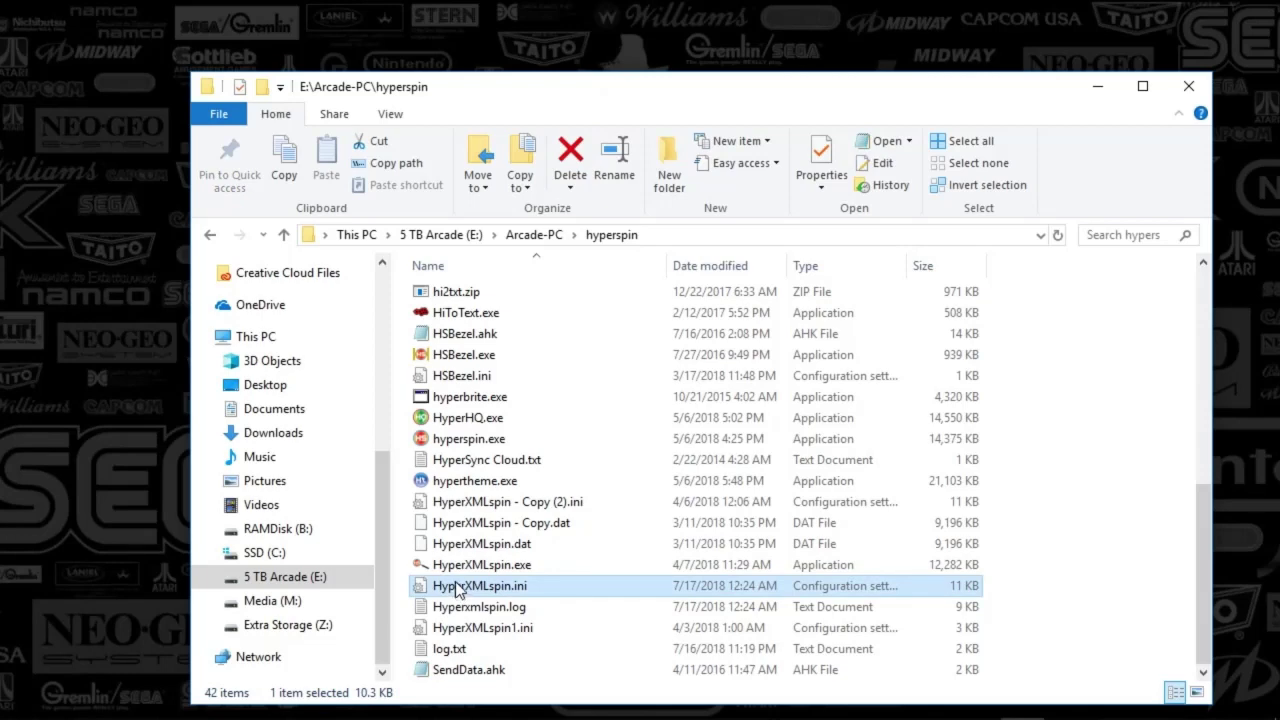
pyautogui.doubleClick(458, 591)
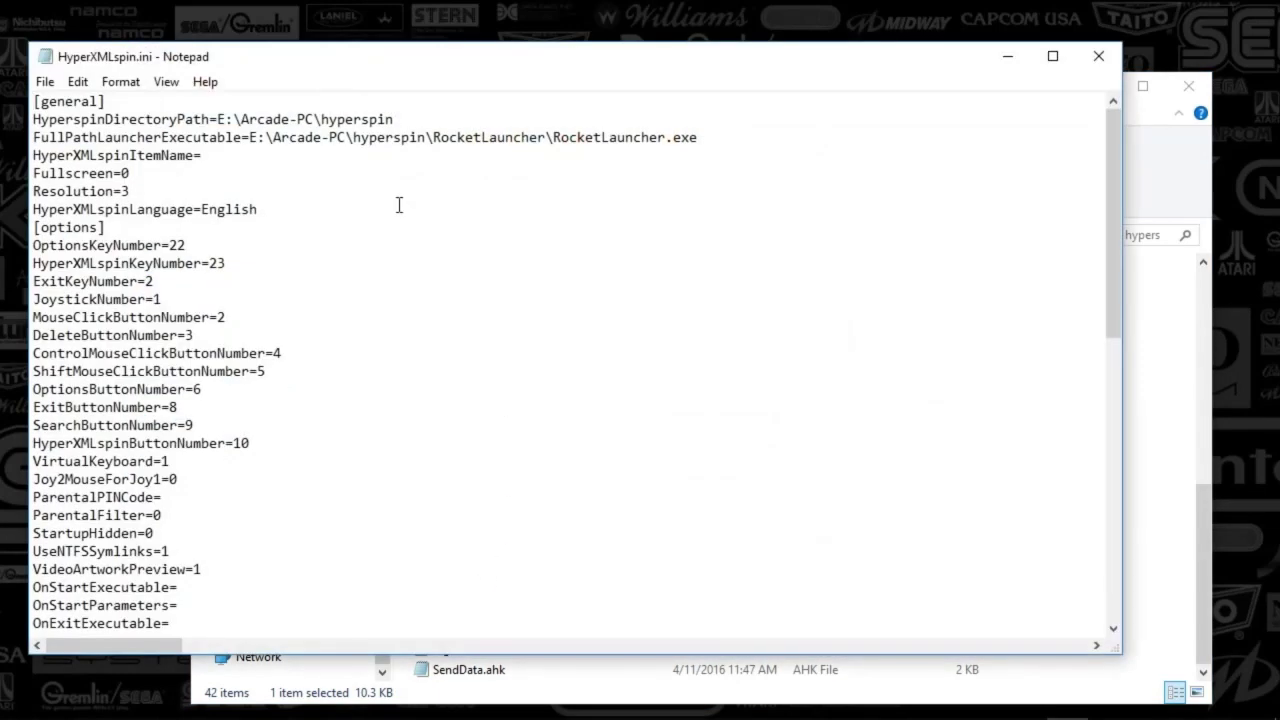
# Step: Check the SystemArtworkDir, HyperspinDirectoryPath and FullPathLauncherExecutable paths in HyperXMLspin.ini, and close the file
pyautogui.moveTo(1115, 155); pyautogui.dragTo(1115, 191)
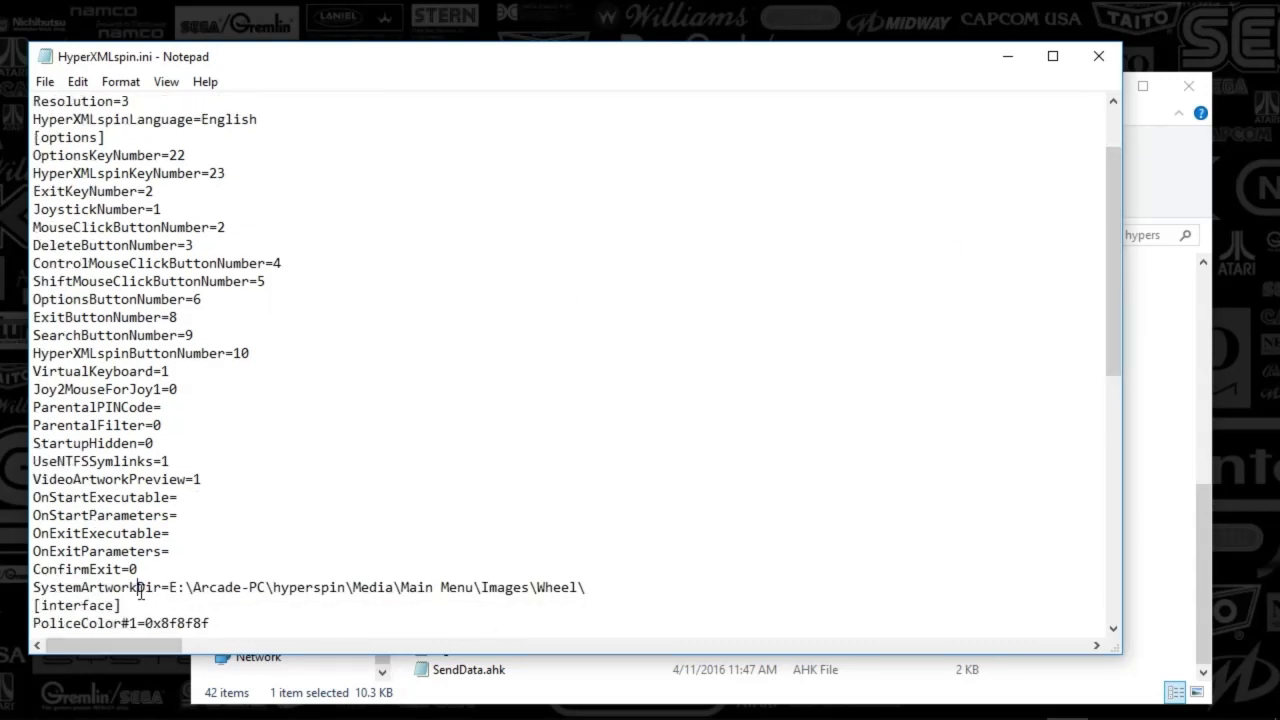
pyautogui.moveTo(137, 589); pyautogui.dragTo(475, 590)
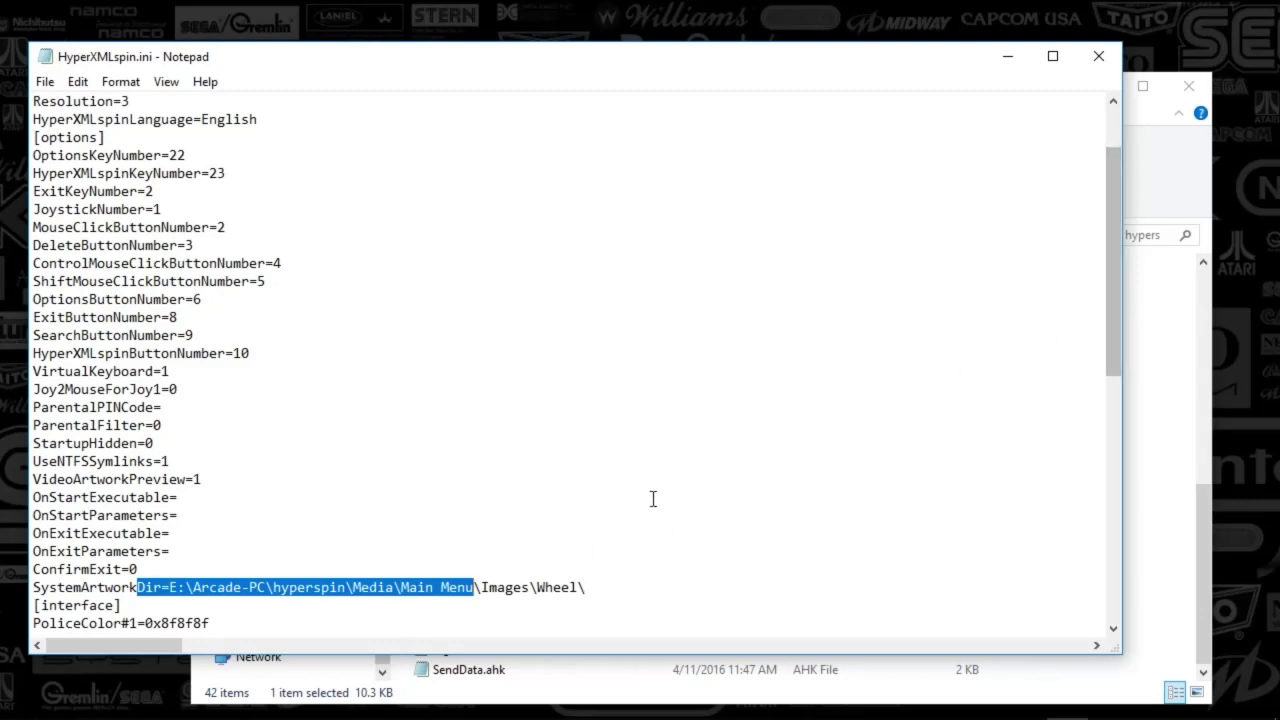
pyautogui.click(388, 590)
pyautogui.moveTo(588, 590); pyautogui.dragTo(276, 590)
pyautogui.hotkey('ctrl', 'Home')
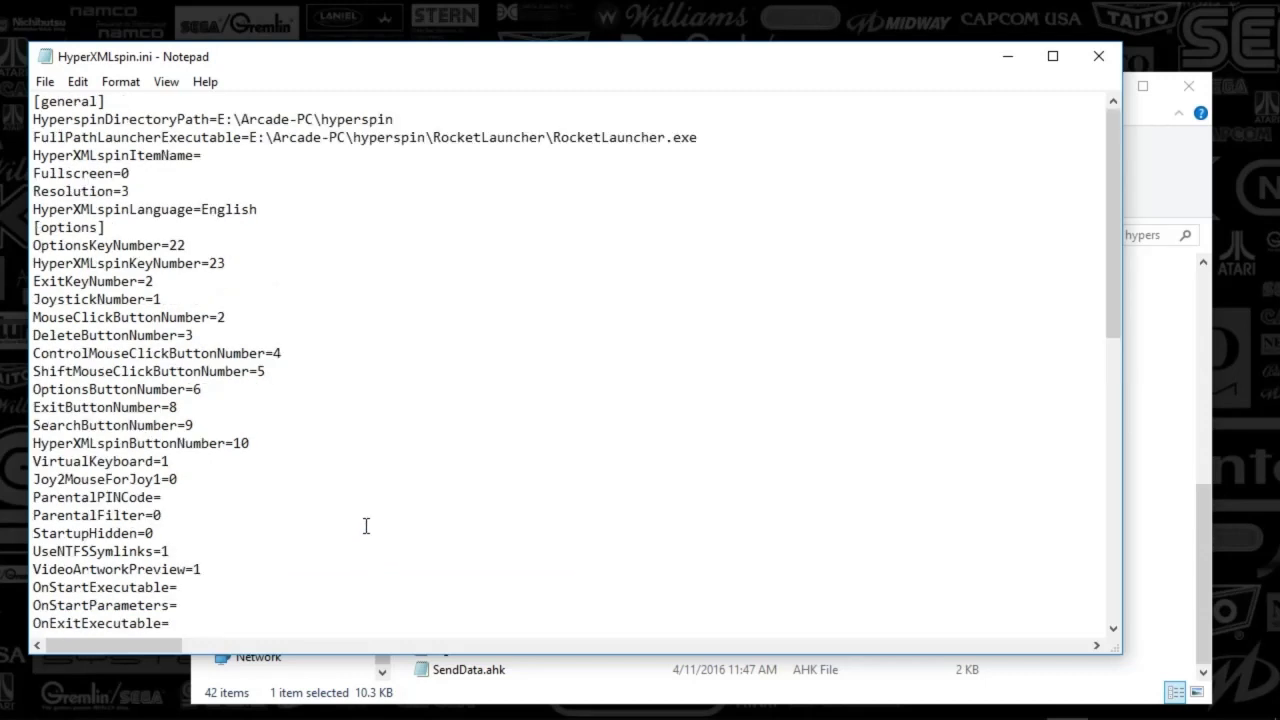
pyautogui.moveTo(242, 120); pyautogui.dragTo(665, 137)
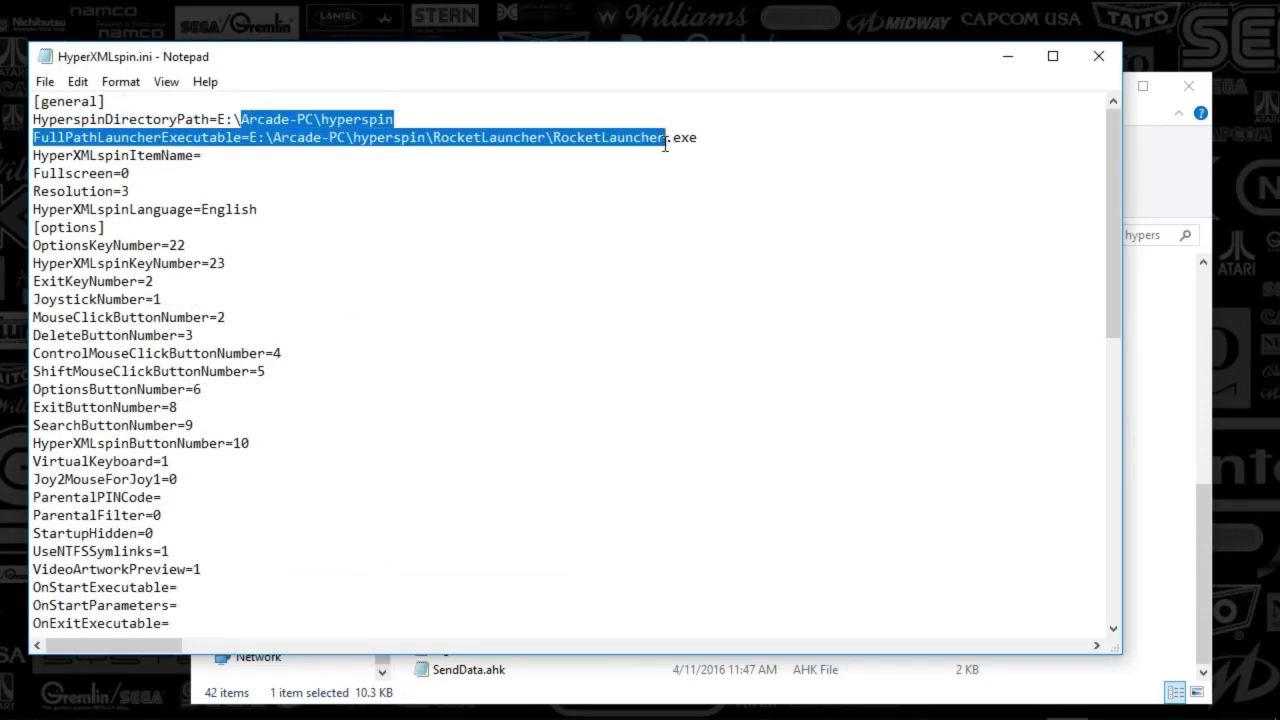
pyautogui.click(1098, 60)
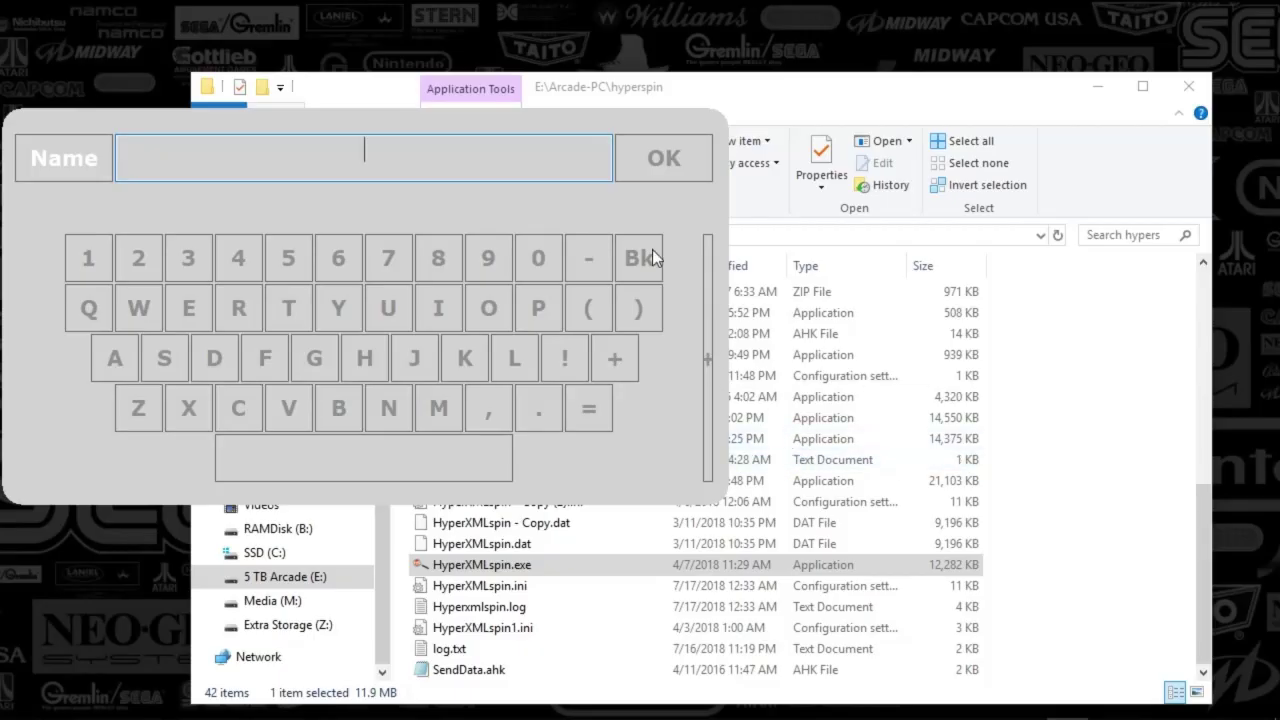
# Step: Look at the hidden notification-area icons for the running HyperXMLspin, and return to its name search field
pyautogui.moveTo(1105, 717)
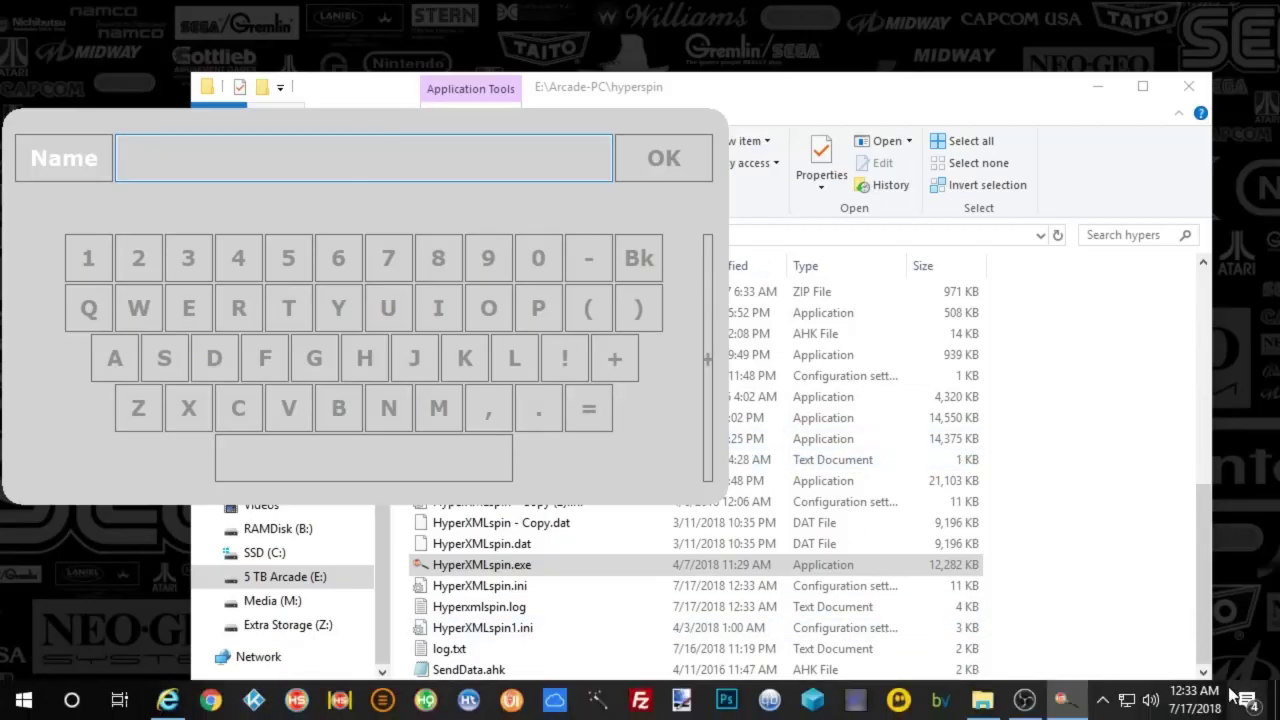
pyautogui.click(1103, 702)
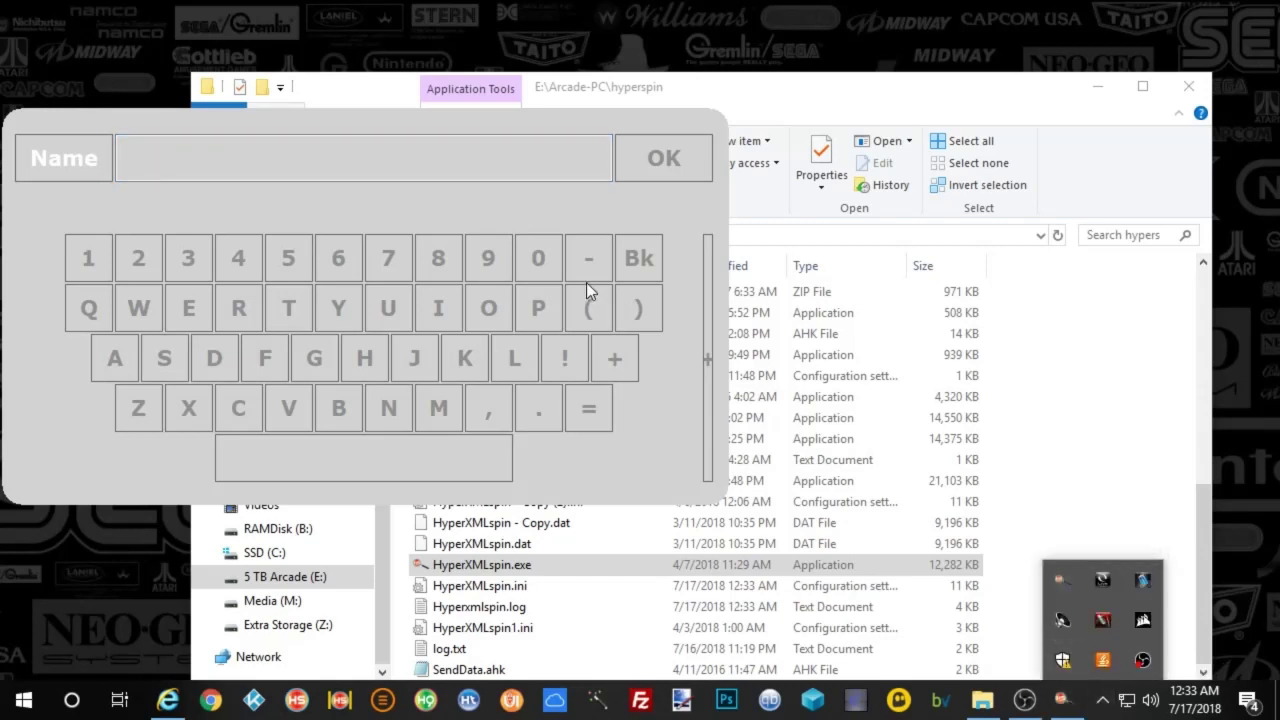
pyautogui.click(387, 208)
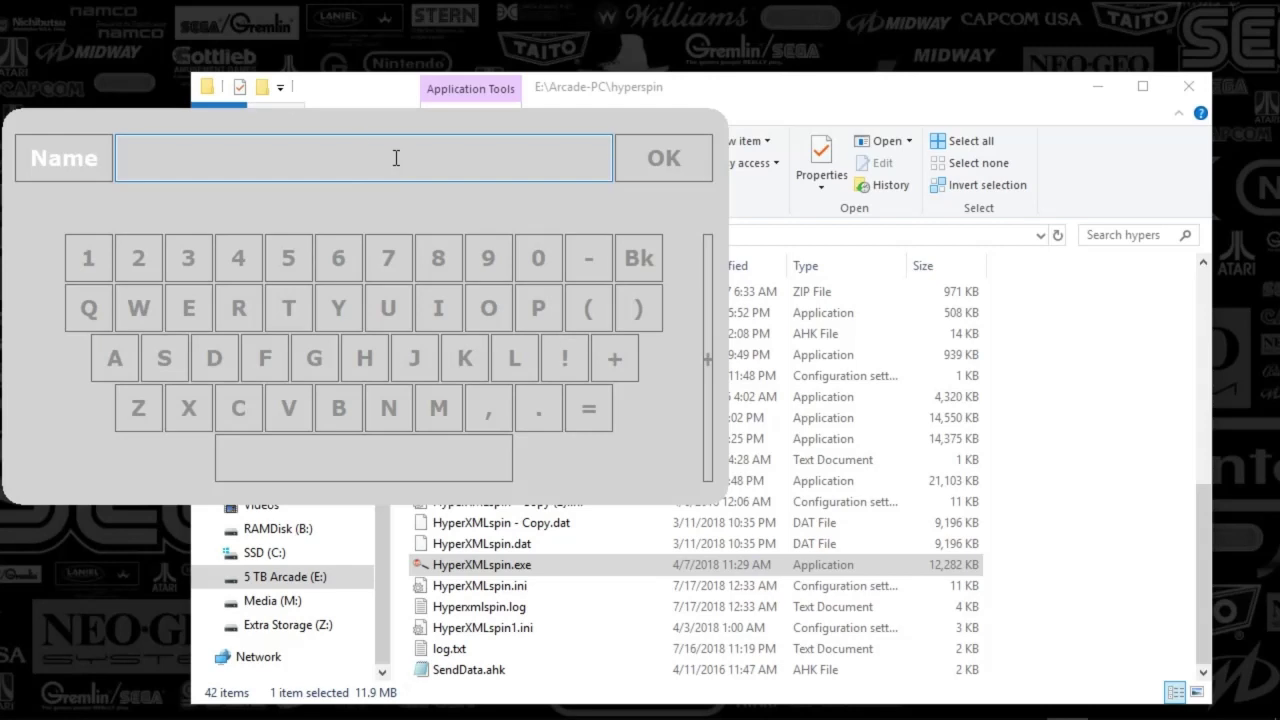
# Step: Search all systems for games named "mario" and page forward through the results
pyautogui.write('mario')
pyautogui.click(665, 173)
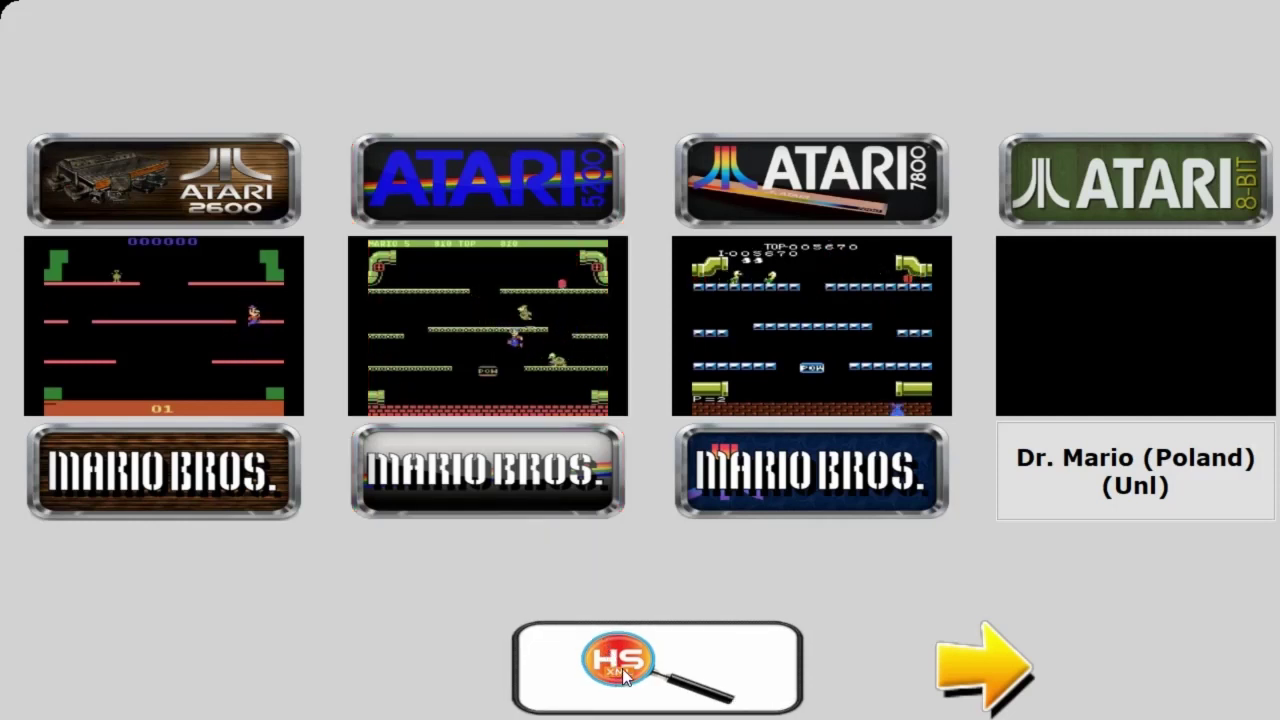
pyautogui.click(980, 680)
pyautogui.click(980, 680)
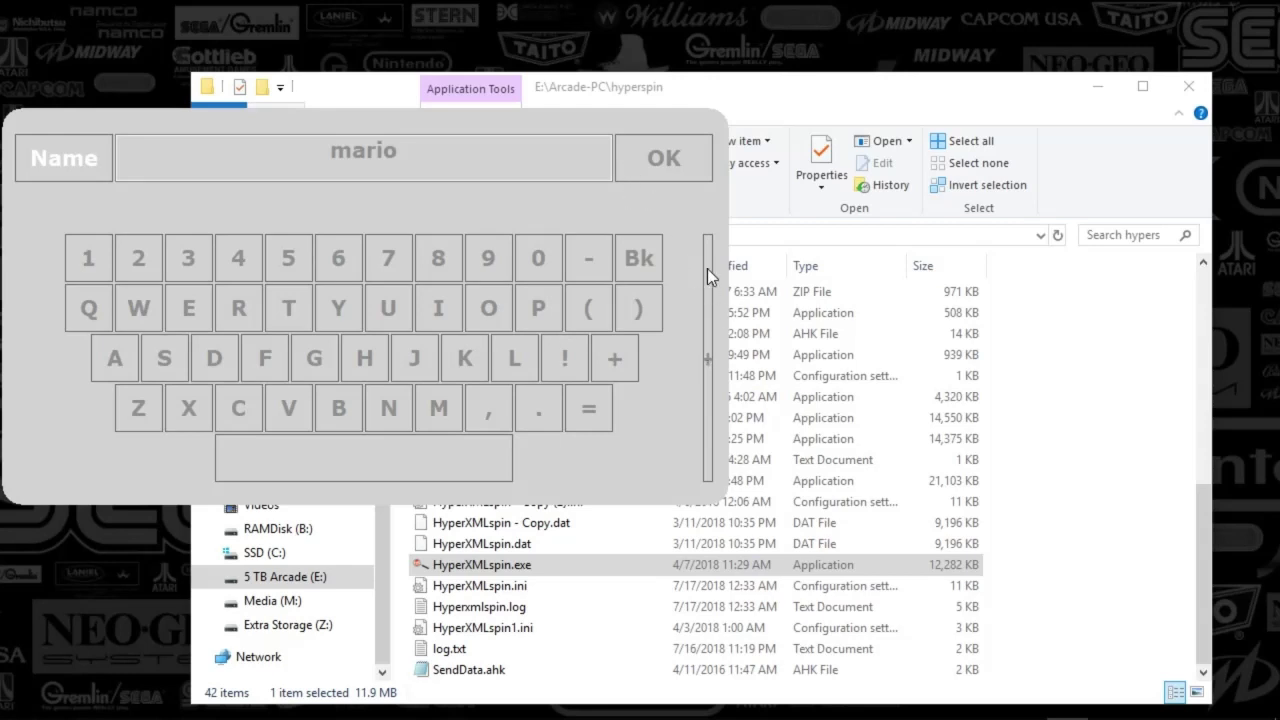
# Step: Expand the search filters and examine the Editor, System, Genre and Year options, trying Amstrad GX4000 before restoring All Systems
pyautogui.click(708, 368)
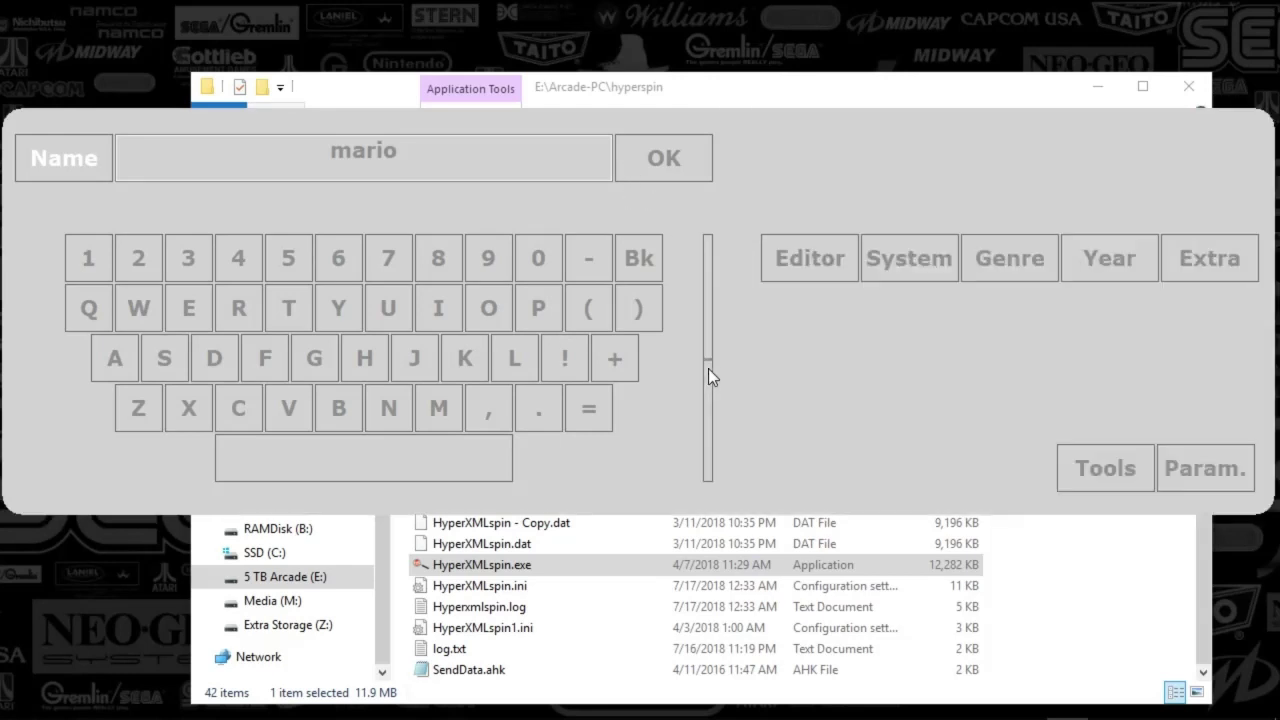
pyautogui.click(818, 265)
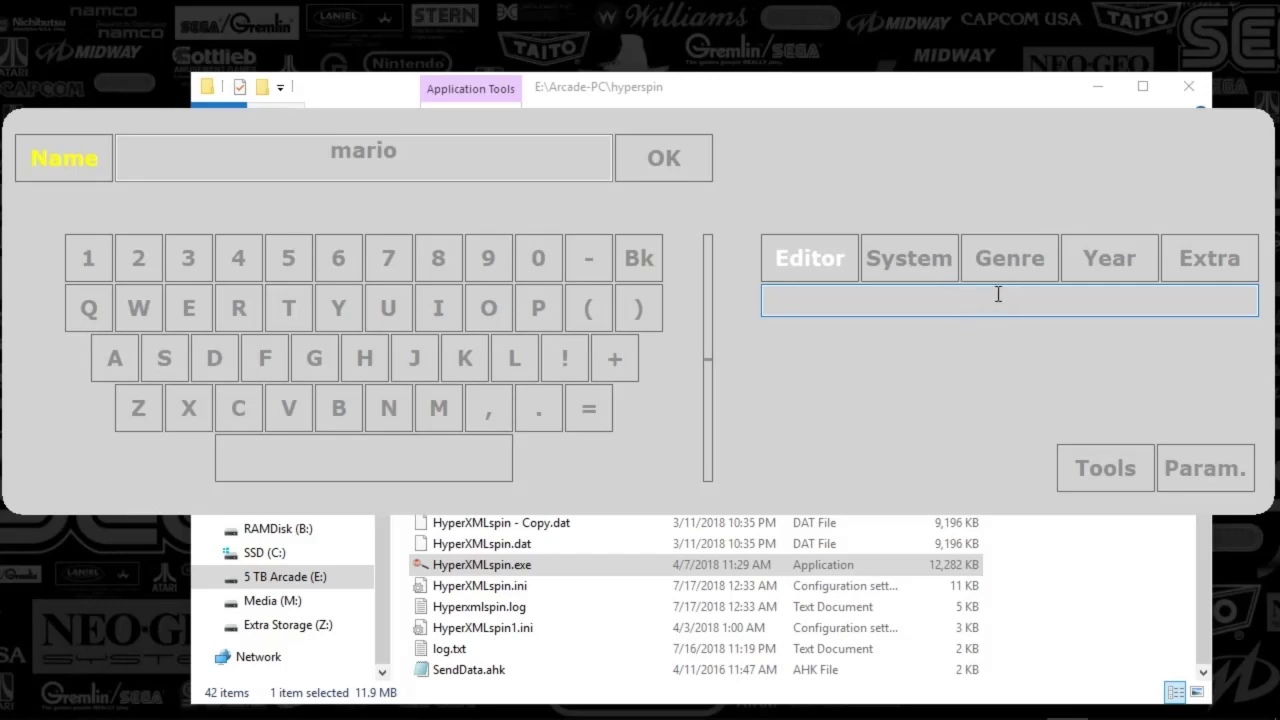
pyautogui.click(892, 264)
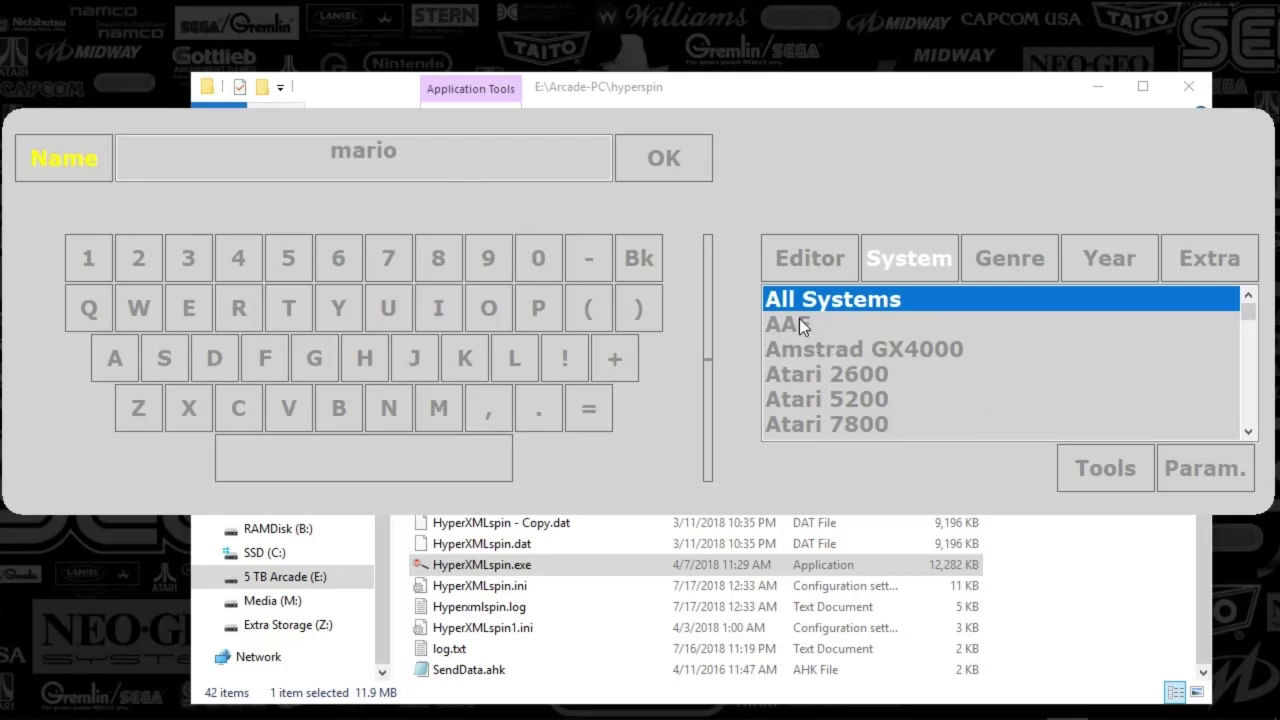
pyautogui.click(912, 349)
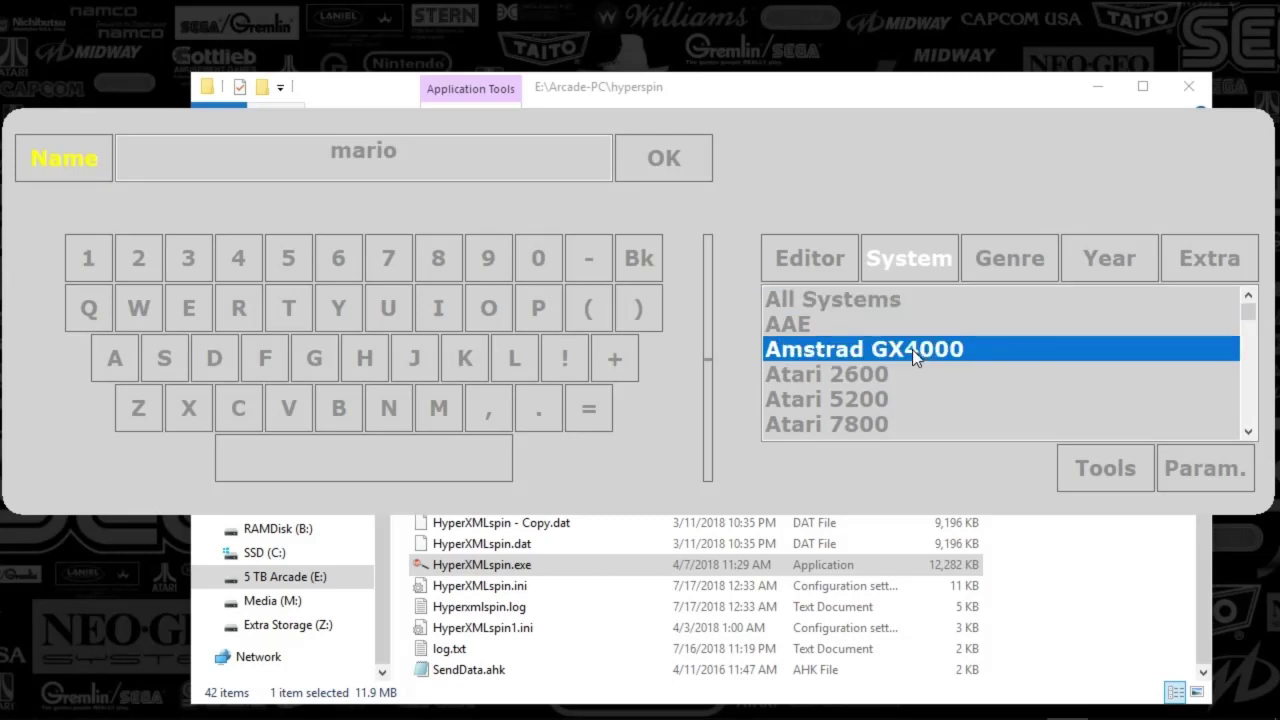
pyautogui.click(835, 299)
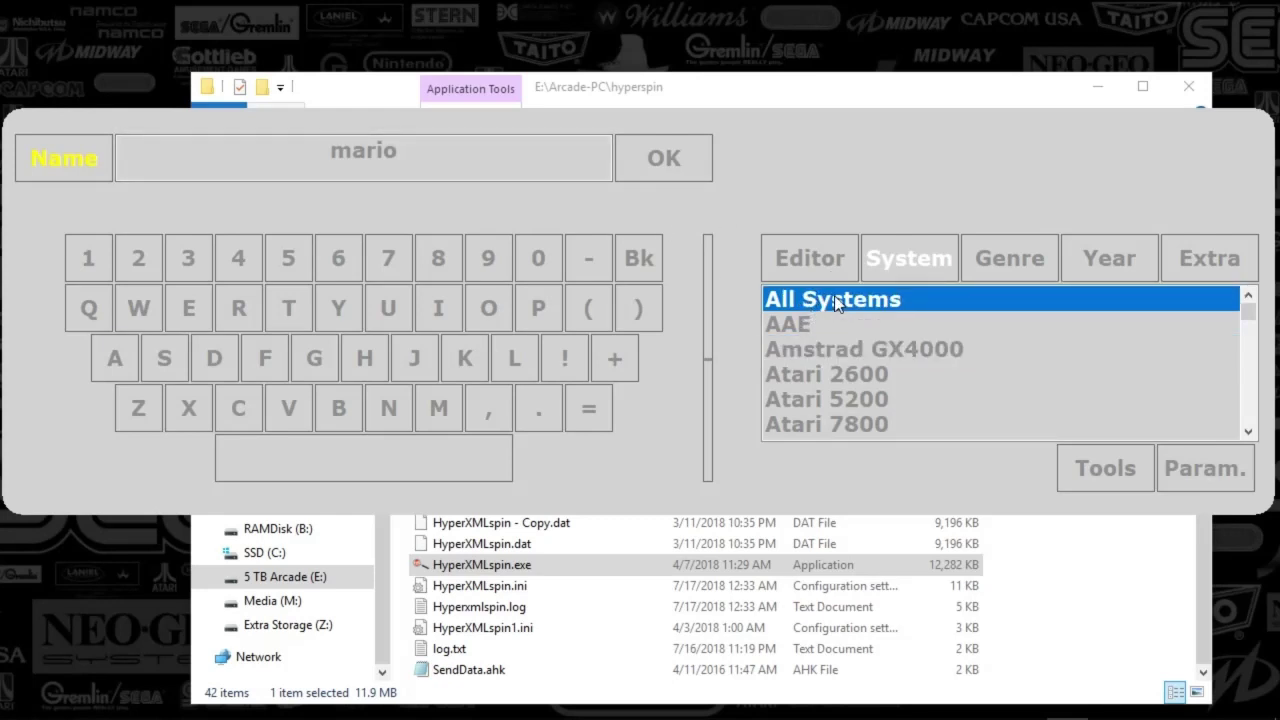
pyautogui.click(1025, 258)
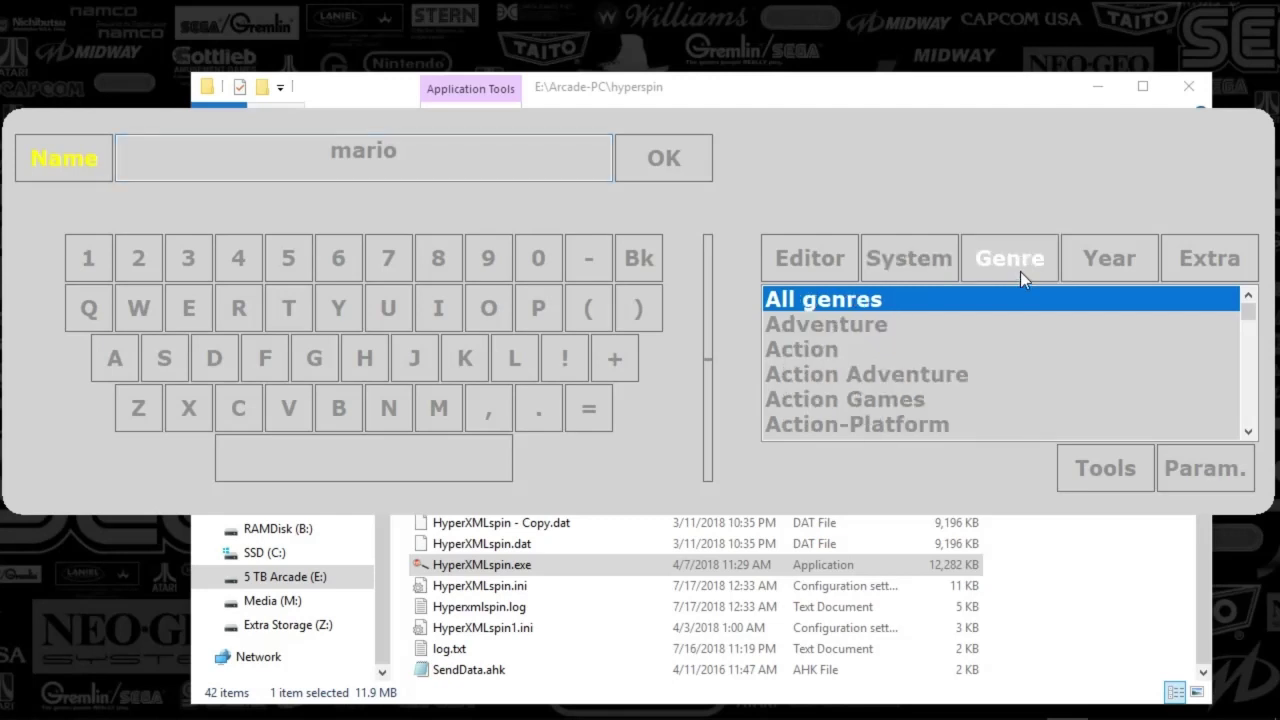
pyautogui.click(1115, 257)
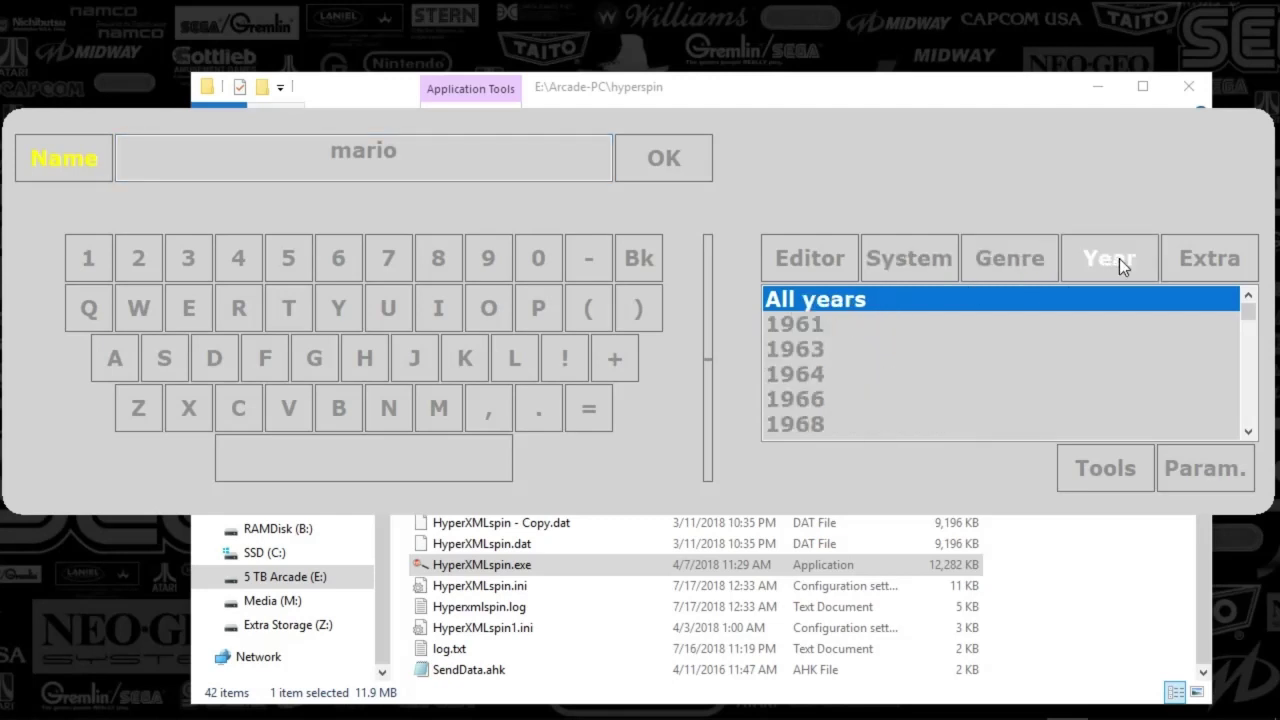
# Step: Search for all favorite games using the With favorites extra filter and an empty name, and leave the results
pyautogui.click(1180, 259)
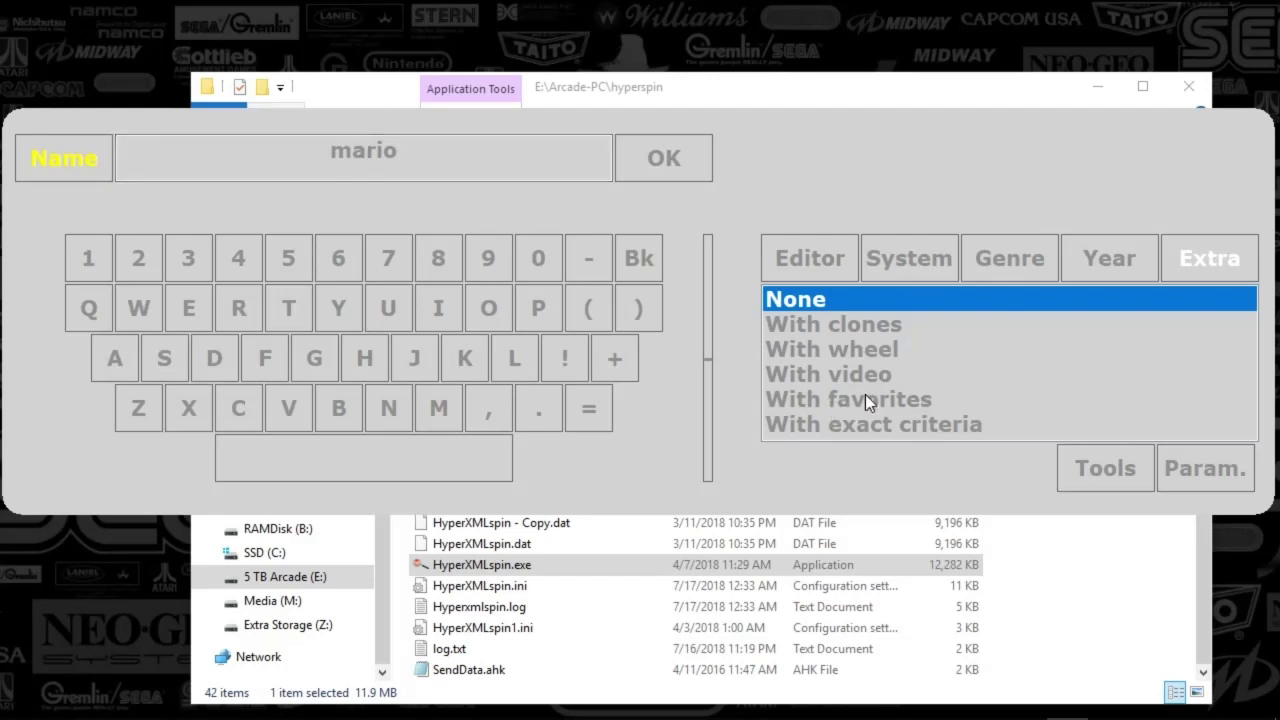
pyautogui.click(840, 401)
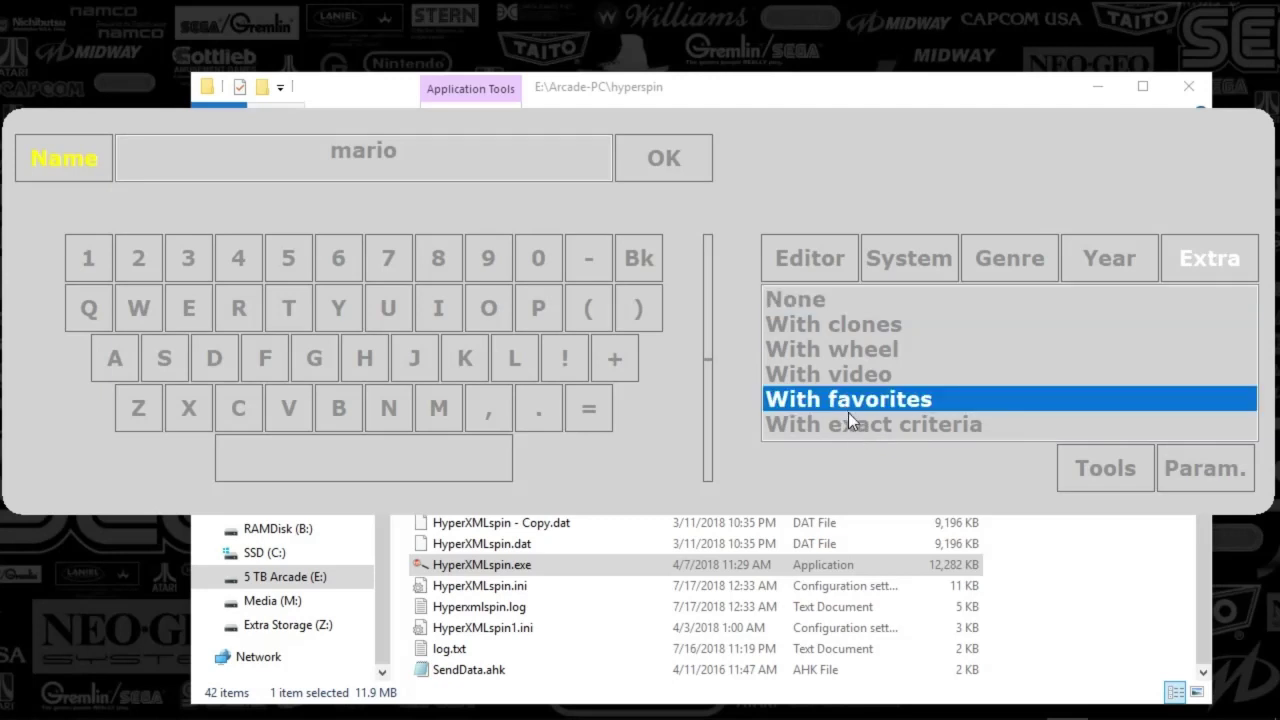
pyautogui.click(307, 164)
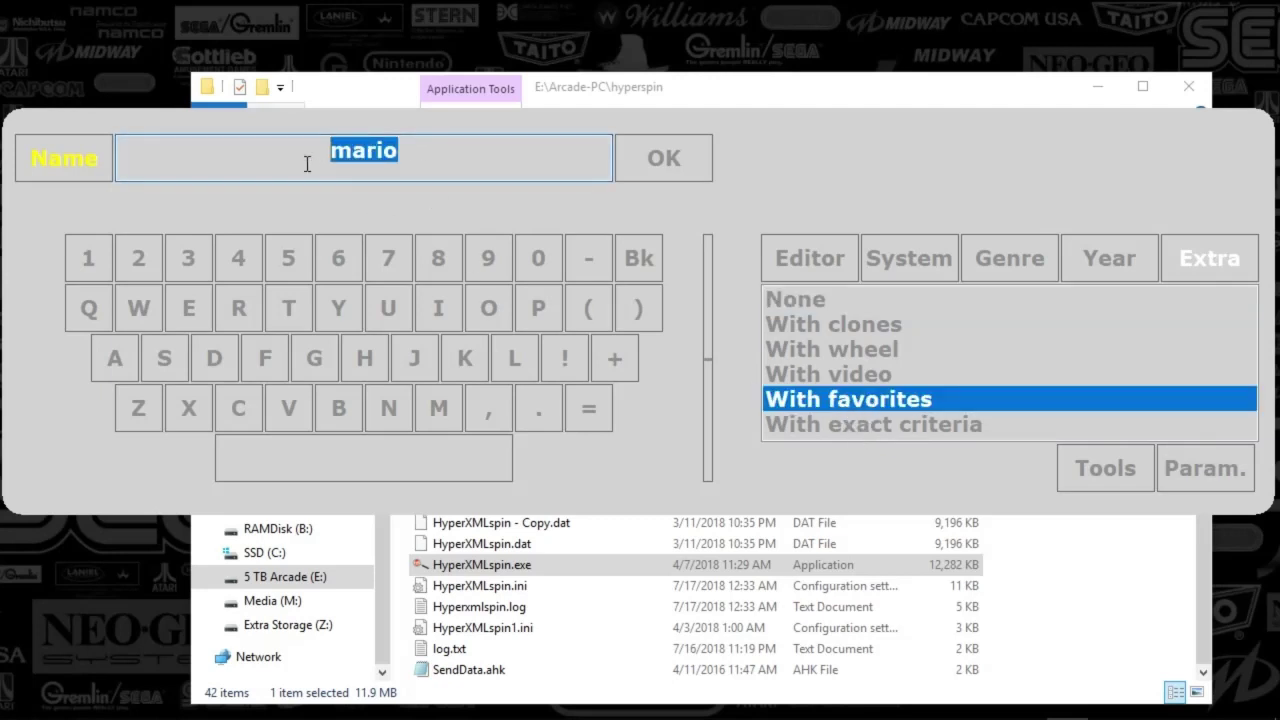
pyautogui.press('BackSpace')
pyautogui.click(637, 164)
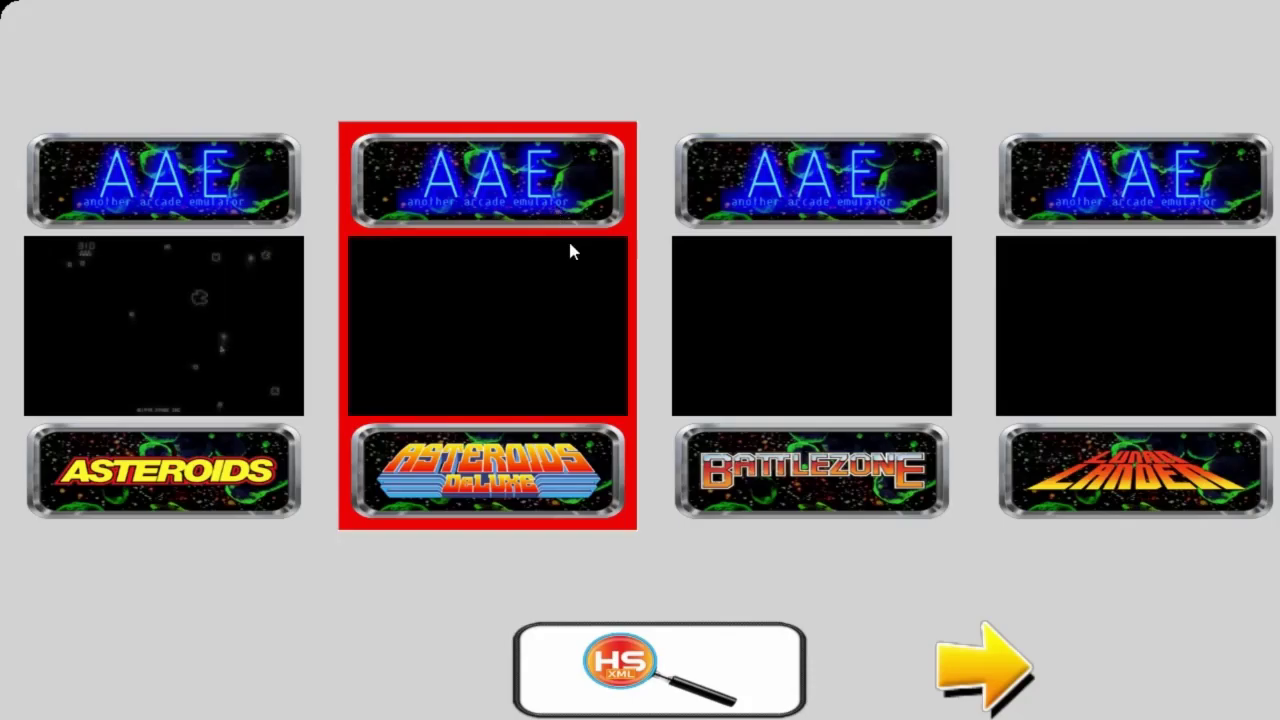
pyautogui.press('Escape')
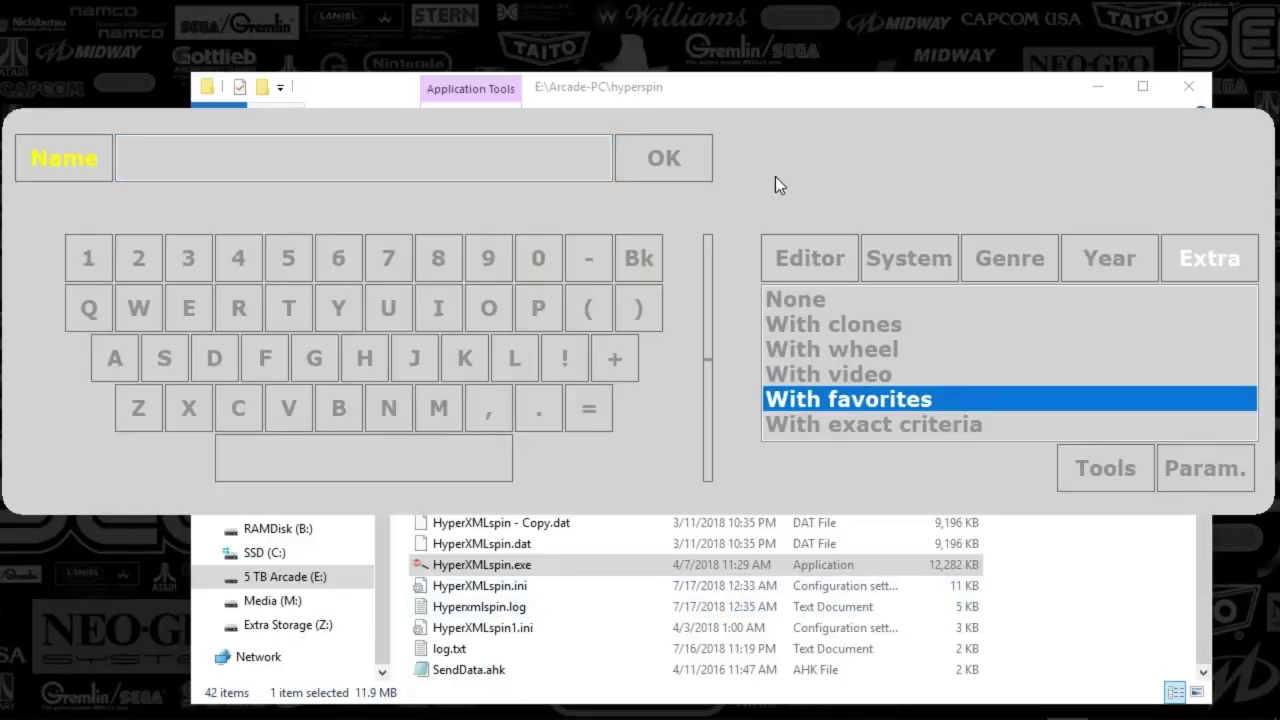
# Step: Reset the Extra filter to None, check the Year, Genre, System and Editor filters, and return to the name search field
pyautogui.click(820, 304)
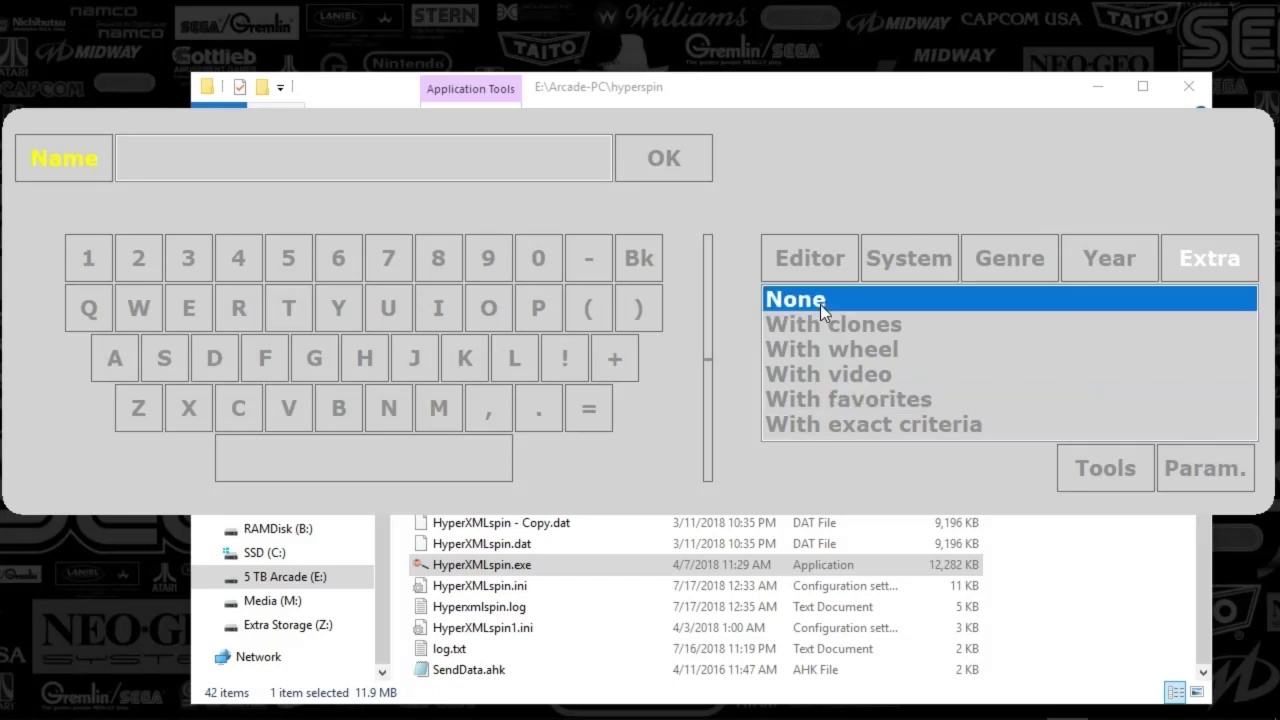
pyautogui.click(1110, 260)
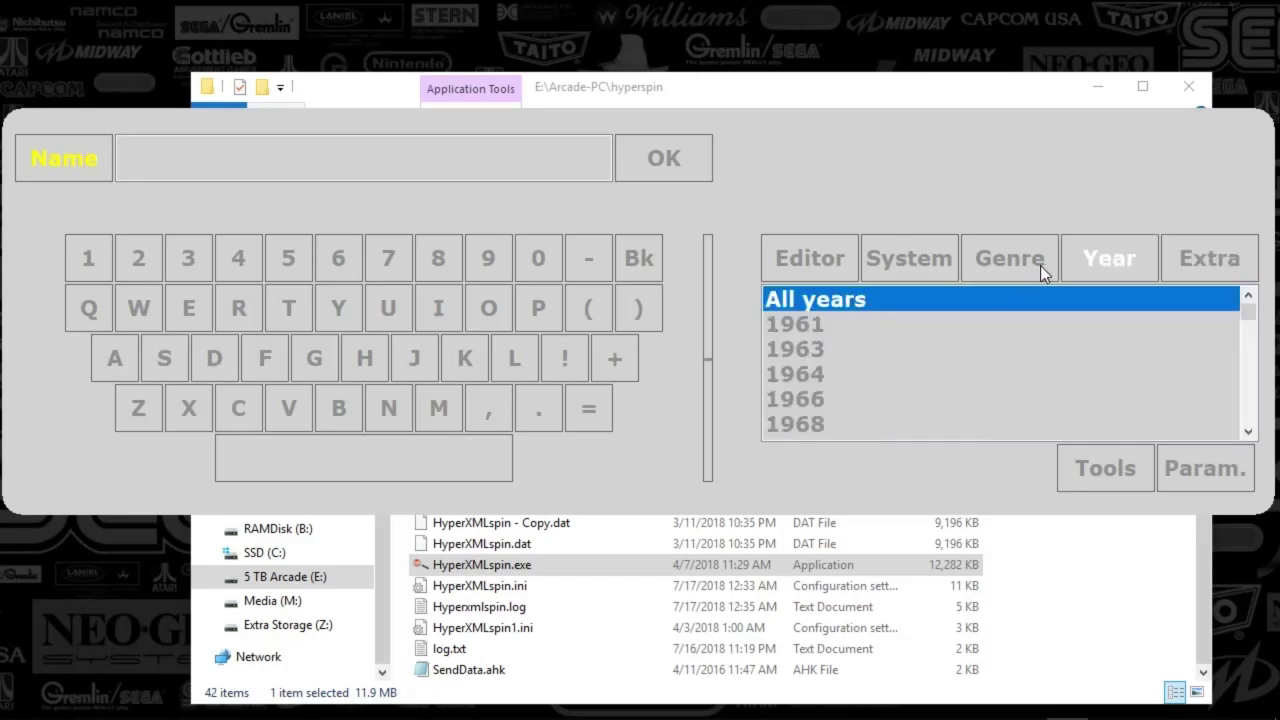
pyautogui.click(992, 262)
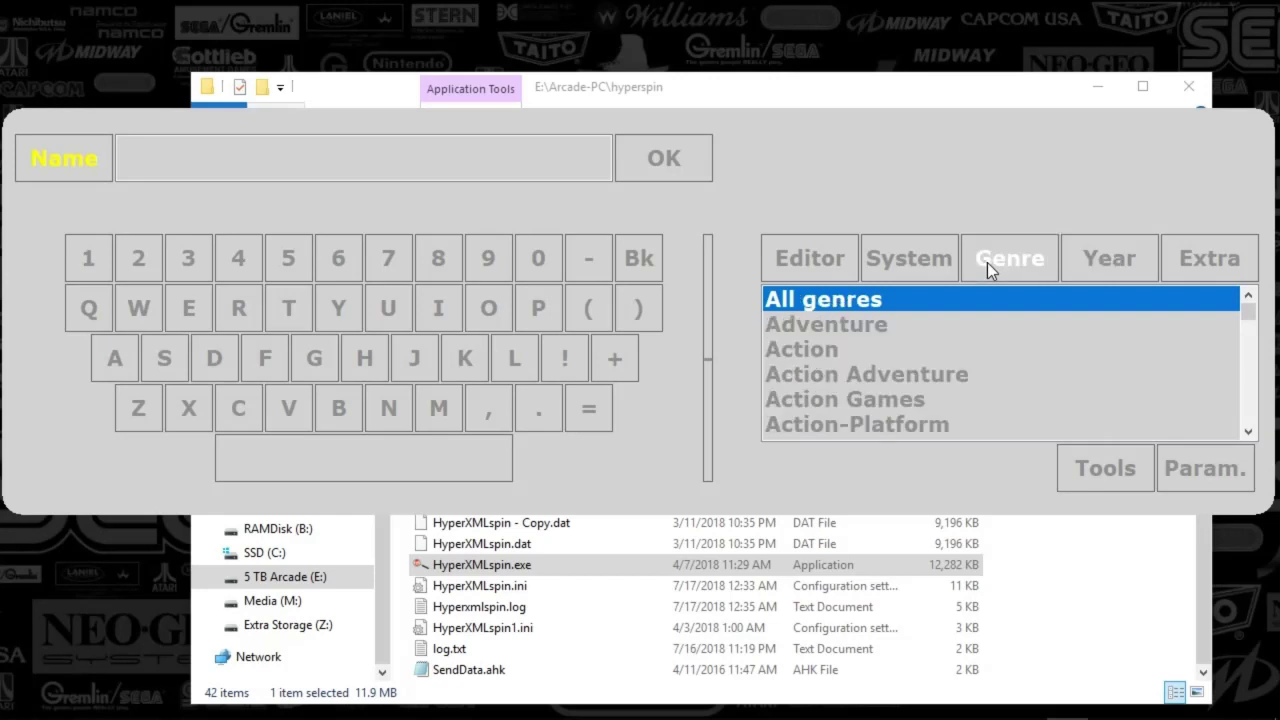
pyautogui.click(906, 265)
pyautogui.click(830, 270)
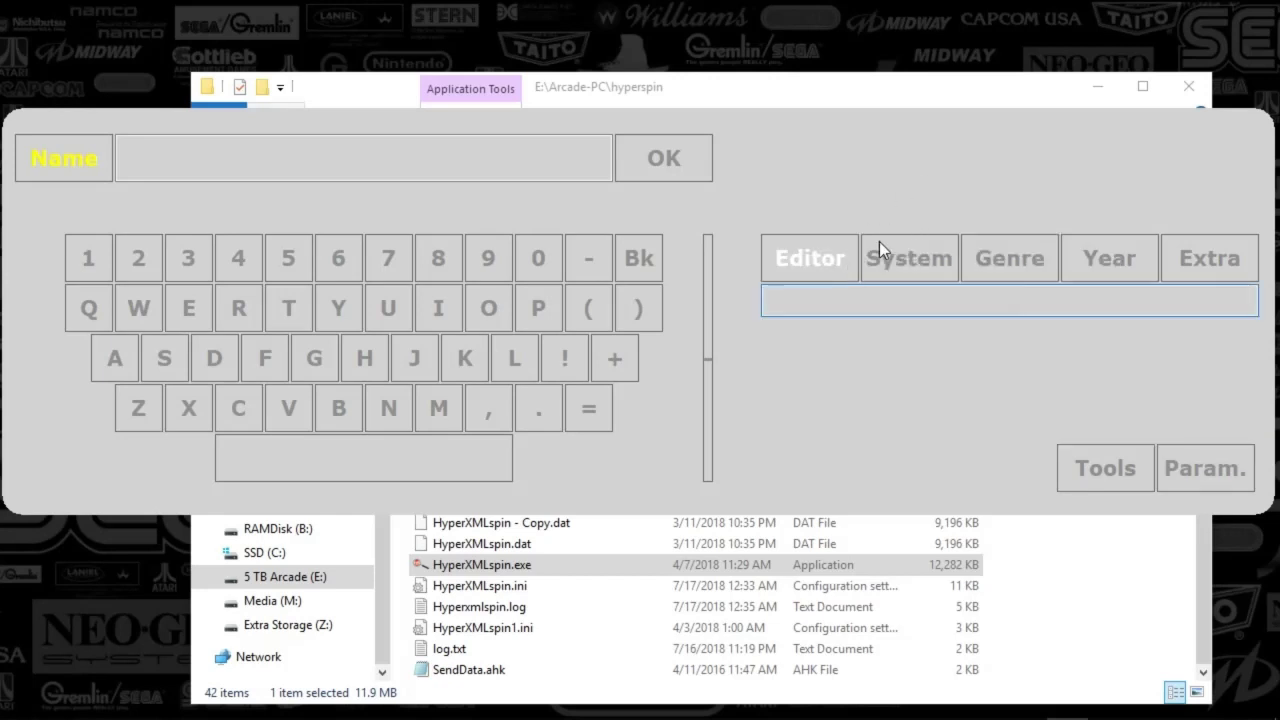
pyautogui.click(343, 160)
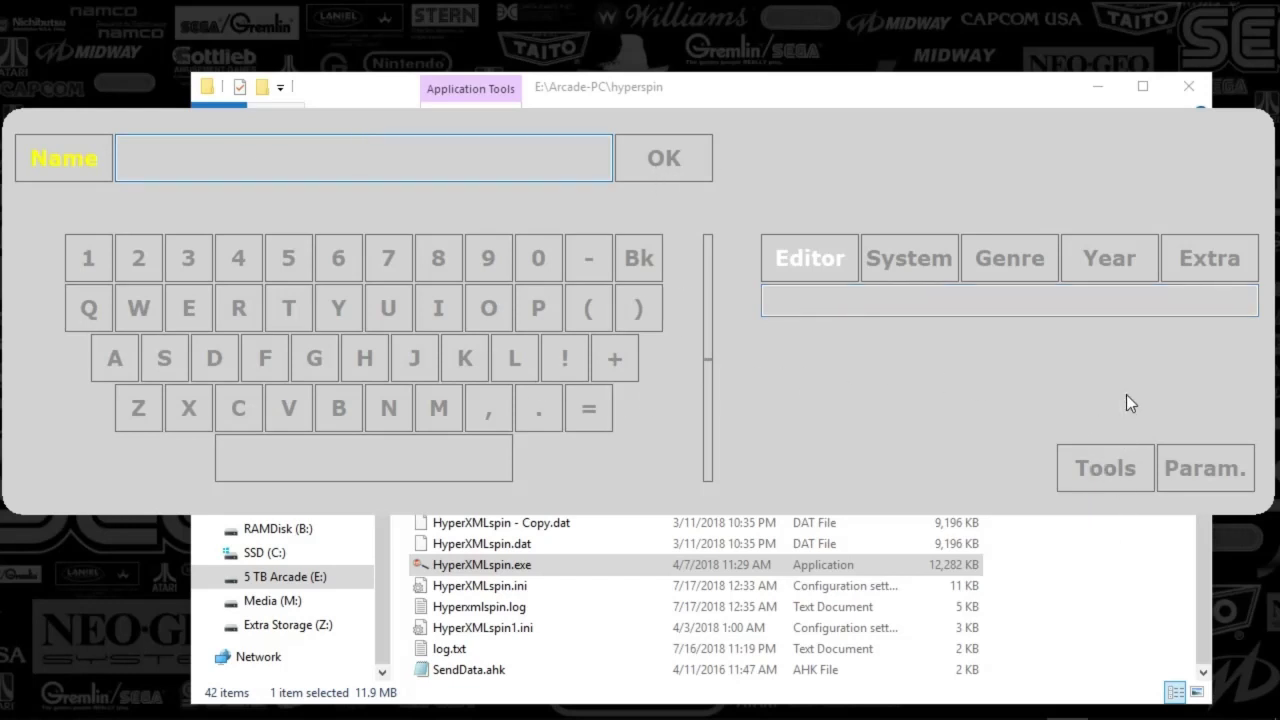
# Step: Open the parameters and examine the General settings, the optional HyperXMLspin item name choices and the Controls settings
pyautogui.click(1193, 471)
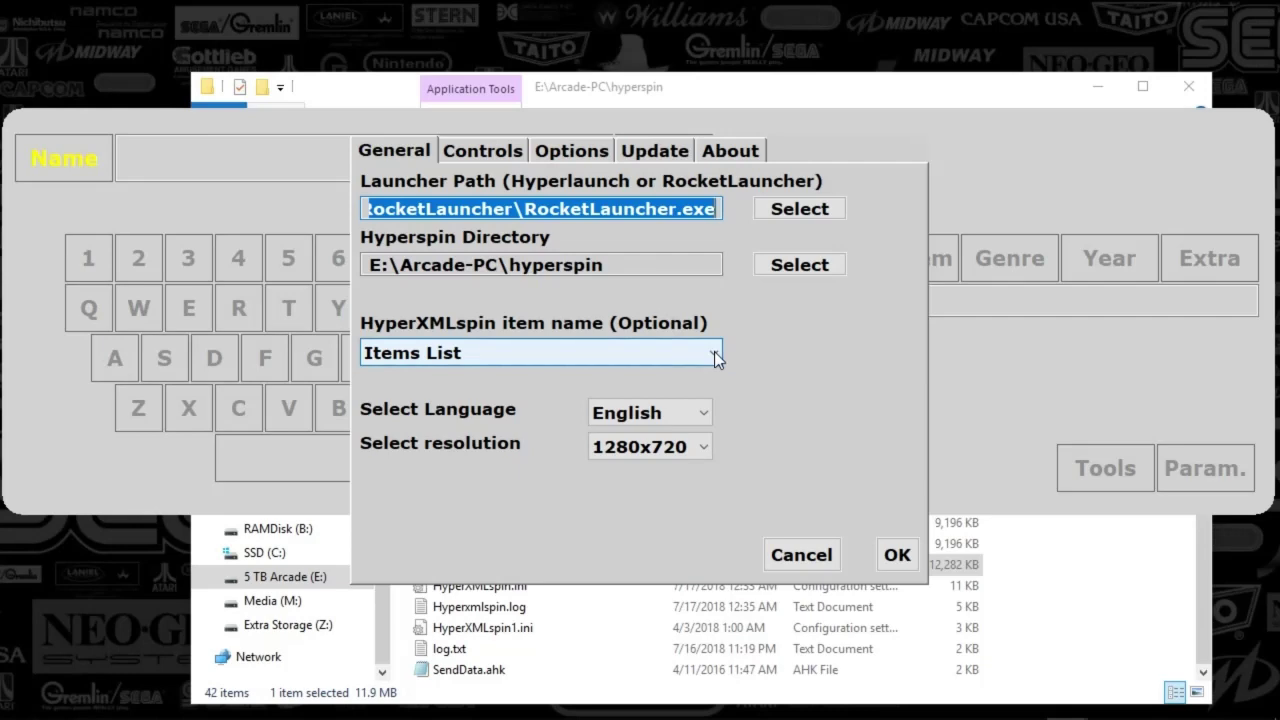
pyautogui.click(714, 352)
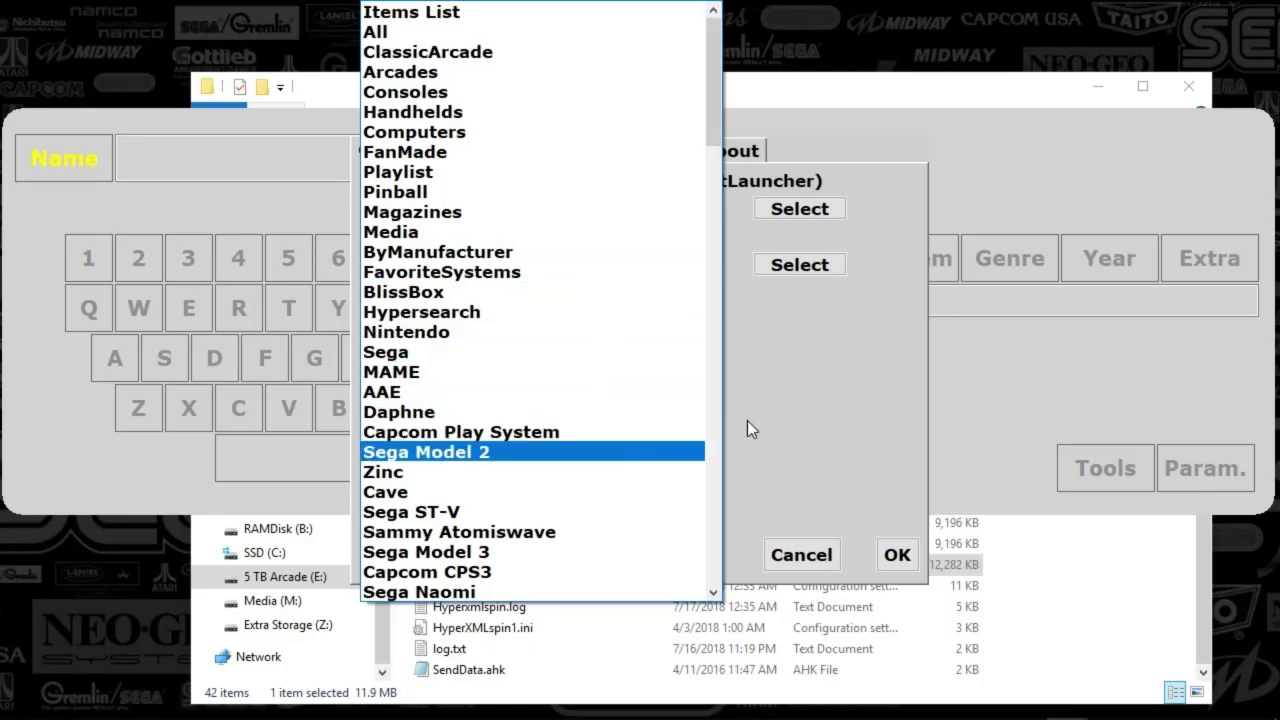
pyautogui.click(825, 409)
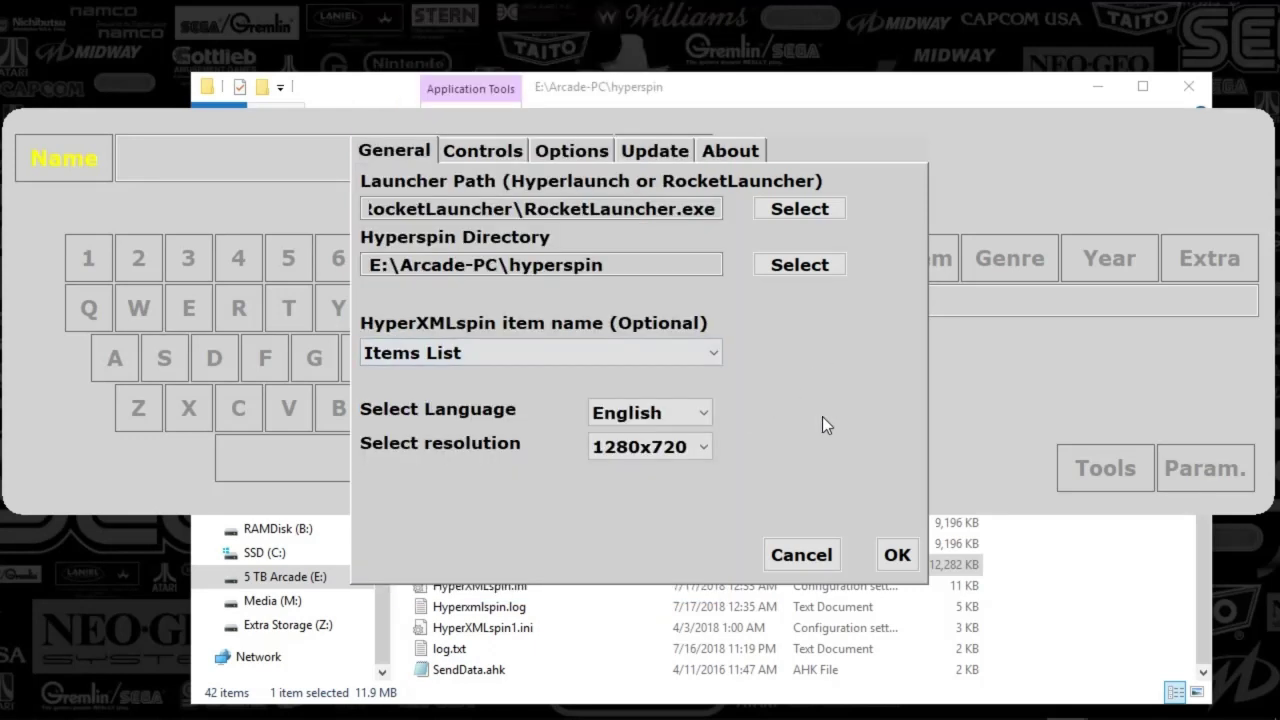
pyautogui.click(469, 154)
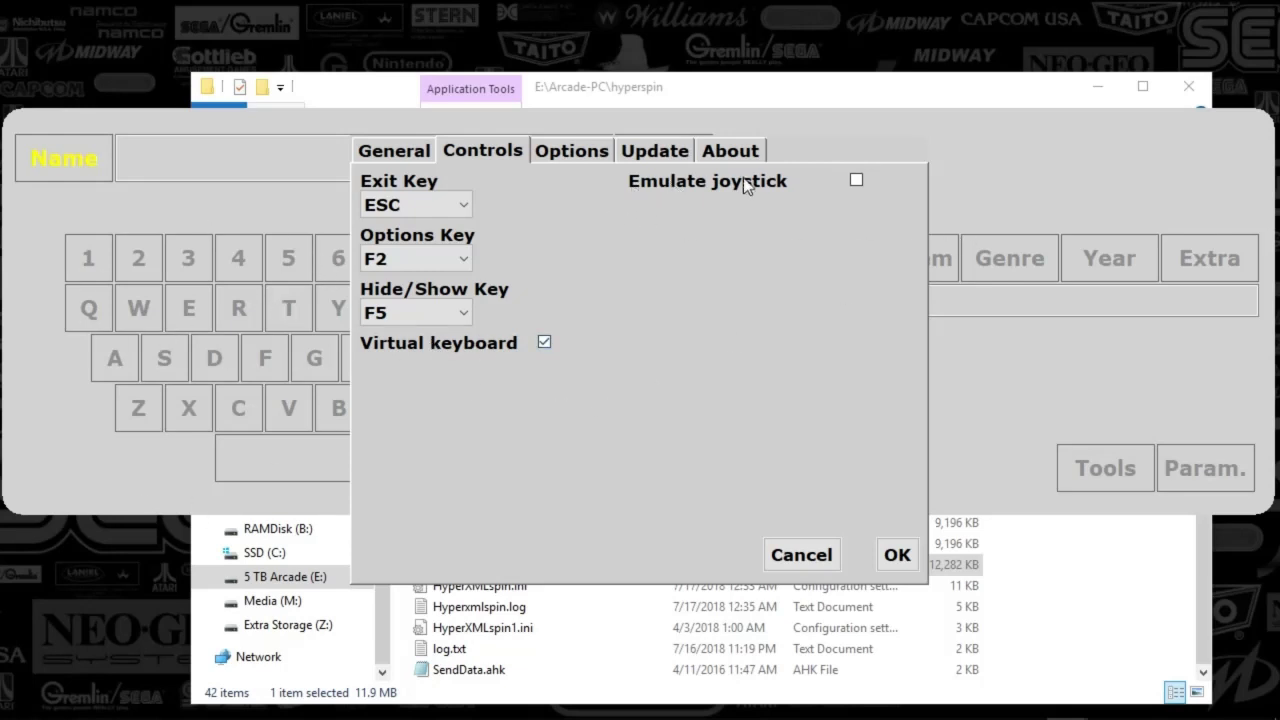
# Step: Examine the general Options parameters and the available themes, keeping Bungles selected
pyautogui.click(566, 154)
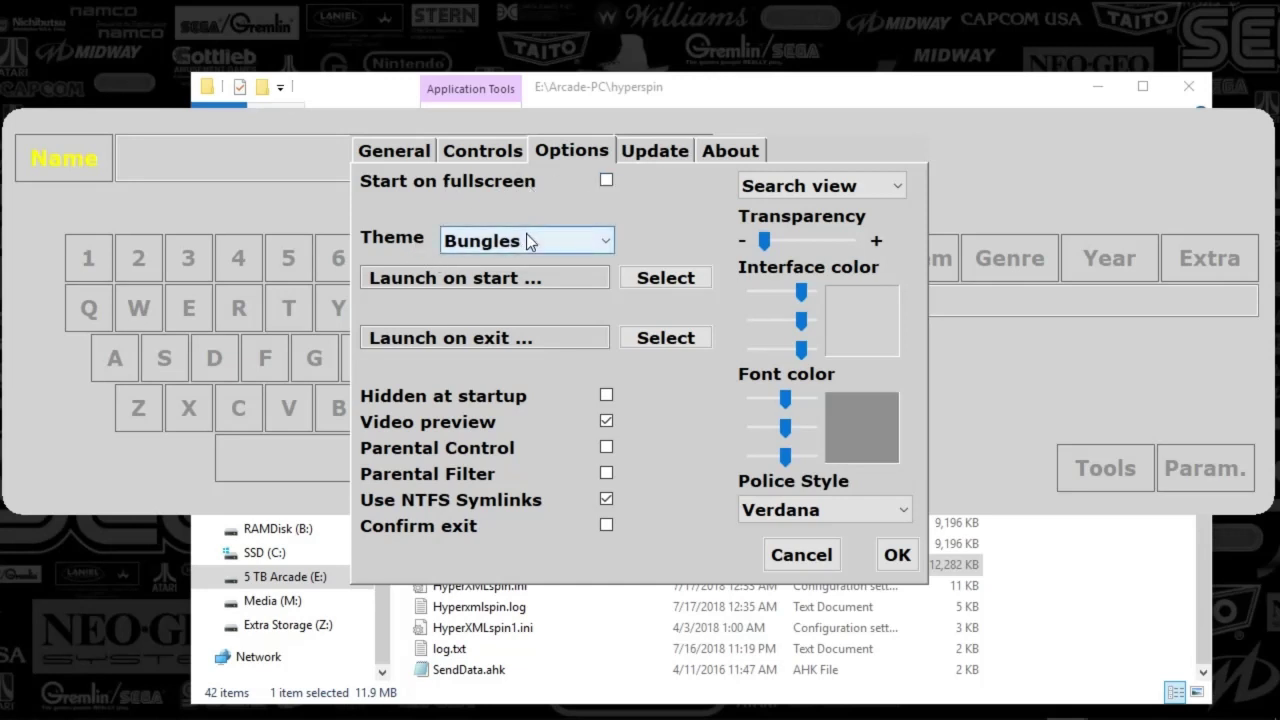
pyautogui.click(582, 240)
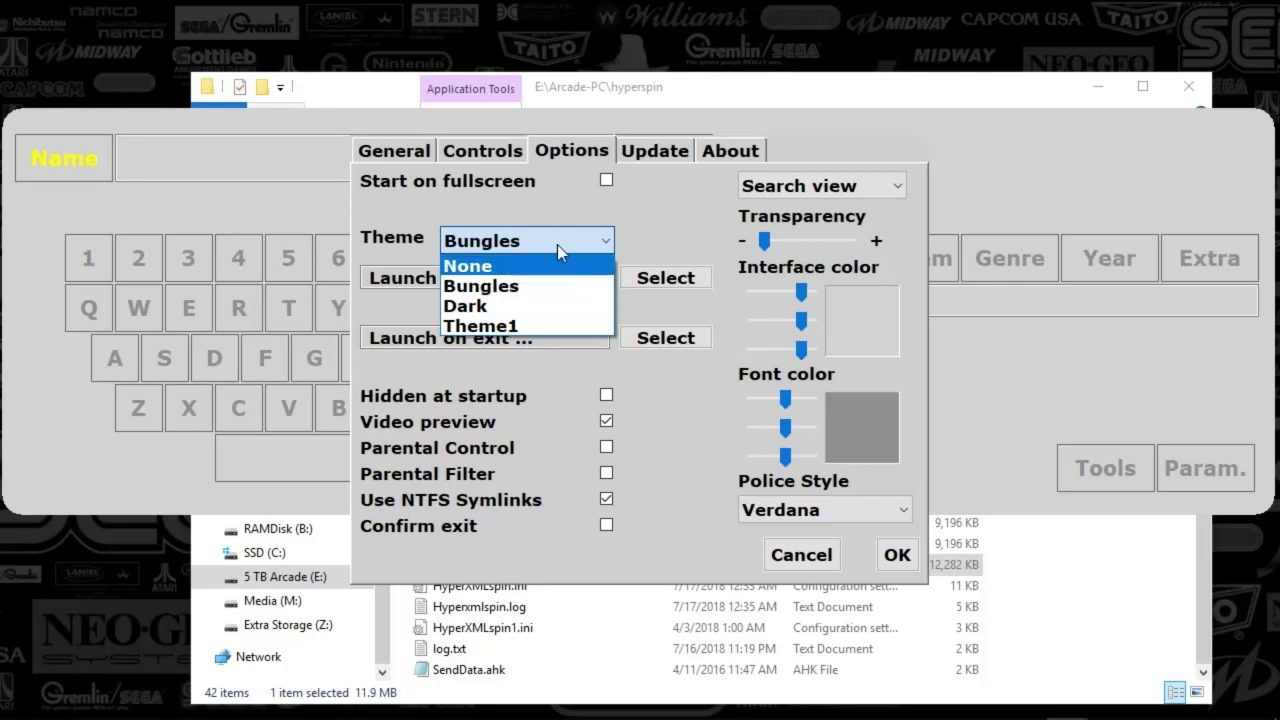
pyautogui.click(655, 218)
pyautogui.click(604, 240)
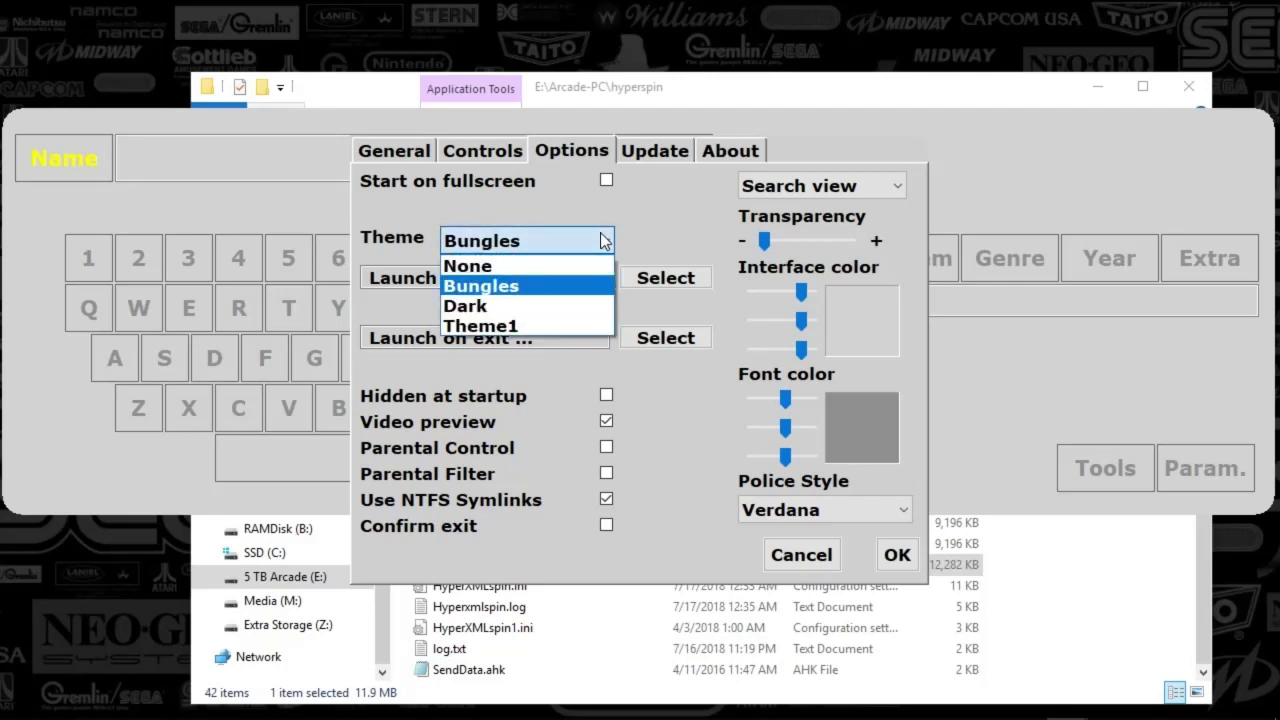
pyautogui.click(658, 229)
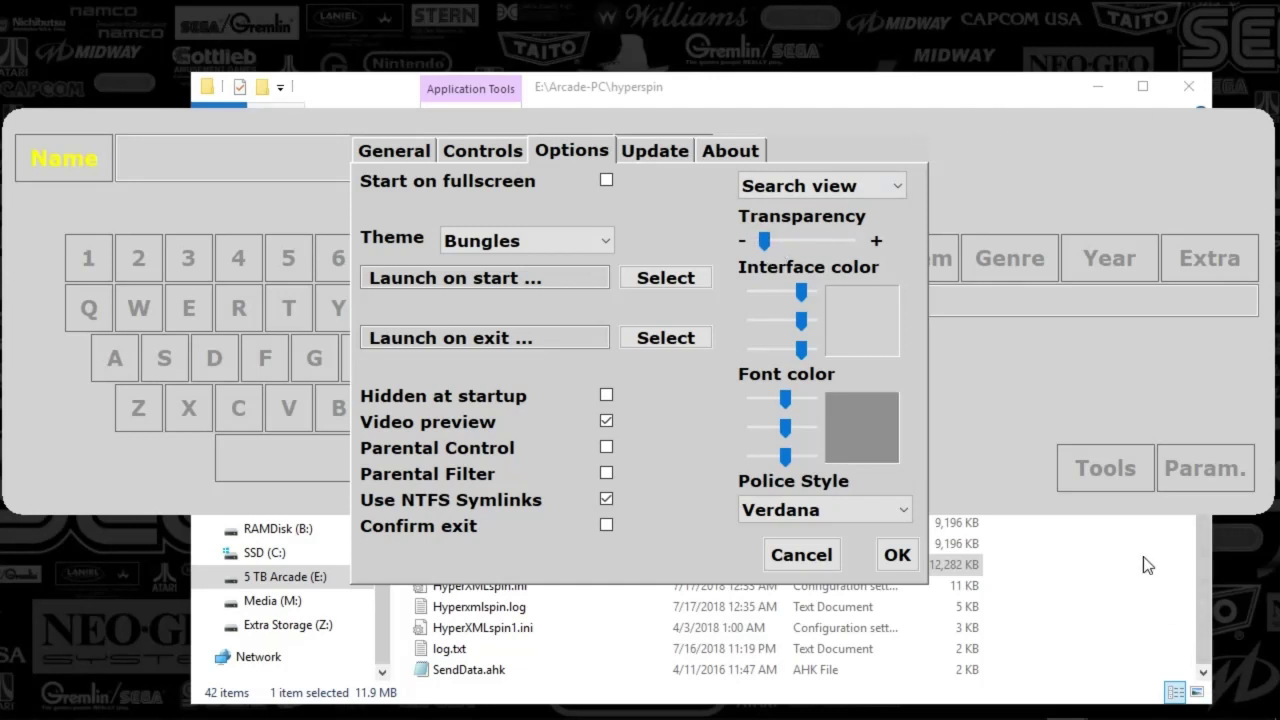
# Step: Look through the customizable views and the available font styles, keeping Search view and Verdana
pyautogui.click(857, 193)
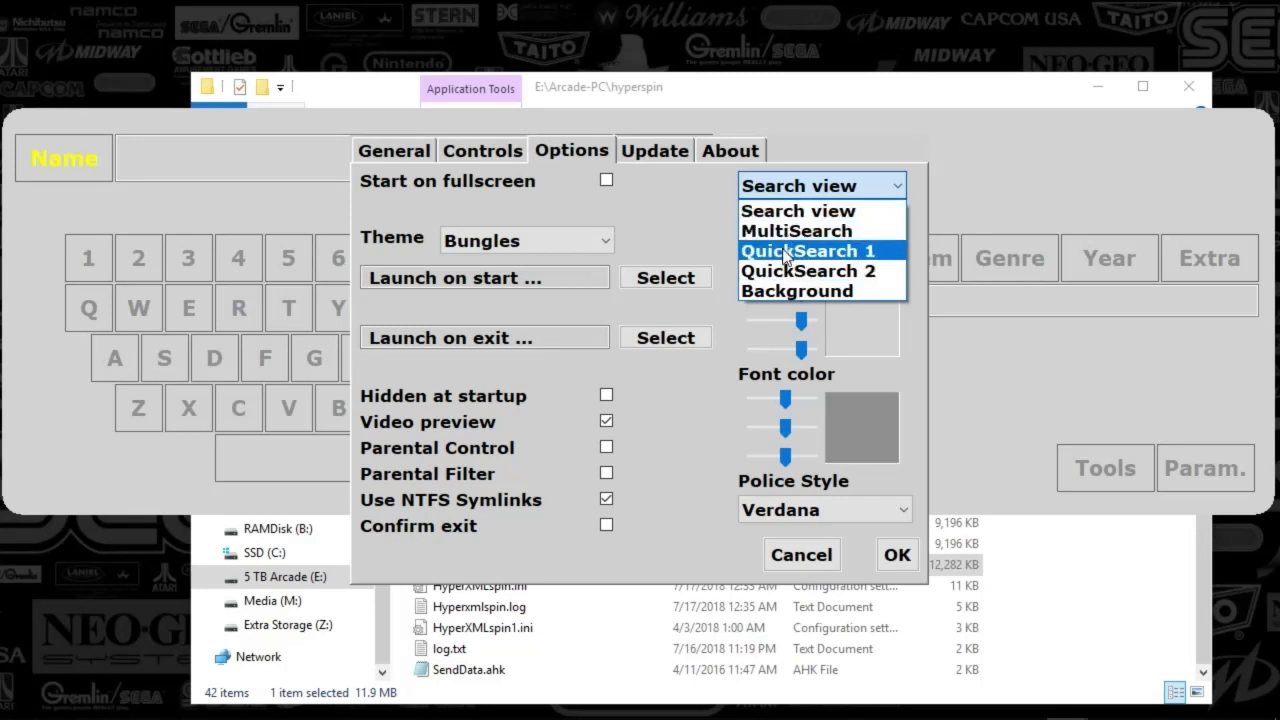
pyautogui.click(658, 216)
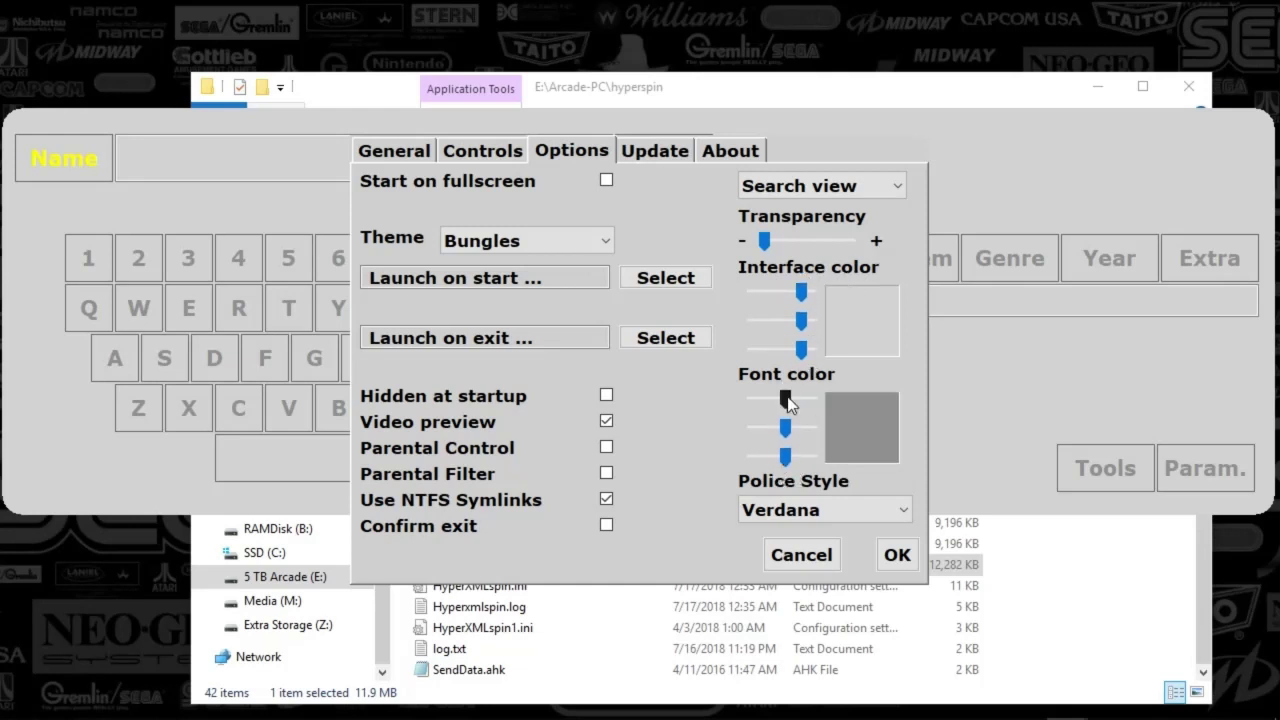
pyautogui.click(834, 515)
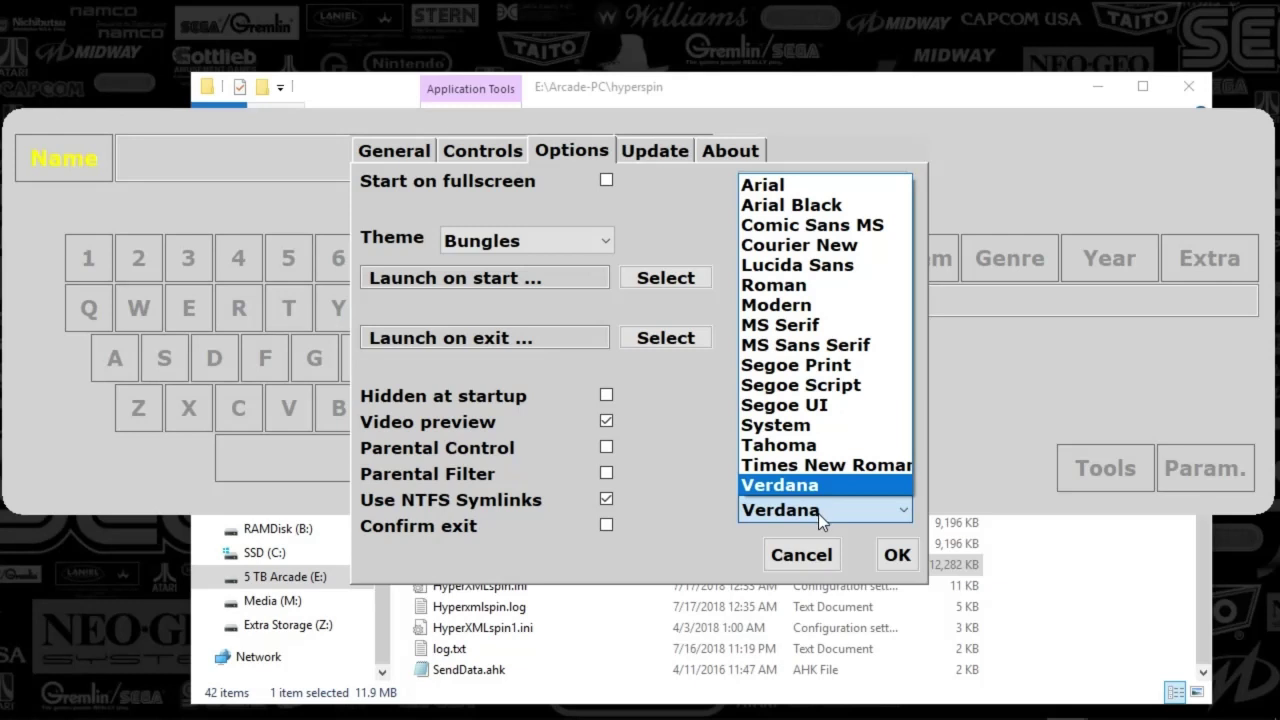
pyautogui.click(818, 513)
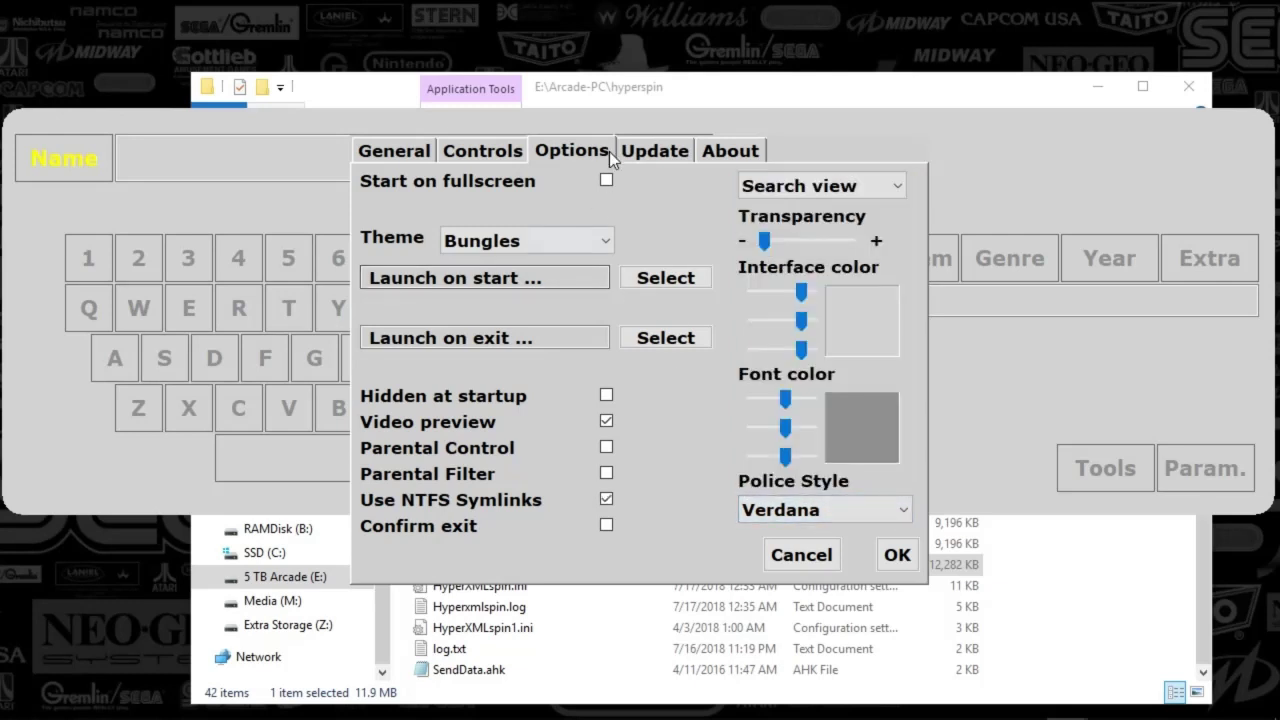
# Step: Review the Update and About information, and accept the parameters
pyautogui.click(648, 160)
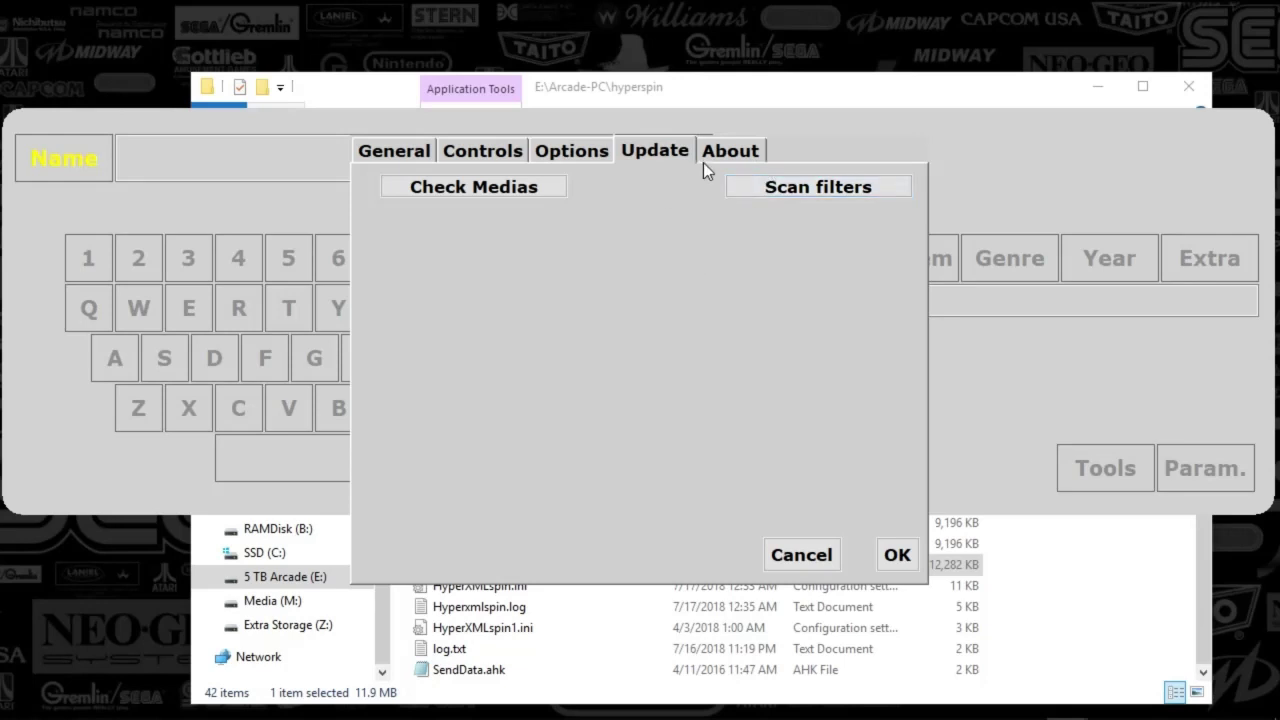
pyautogui.click(739, 152)
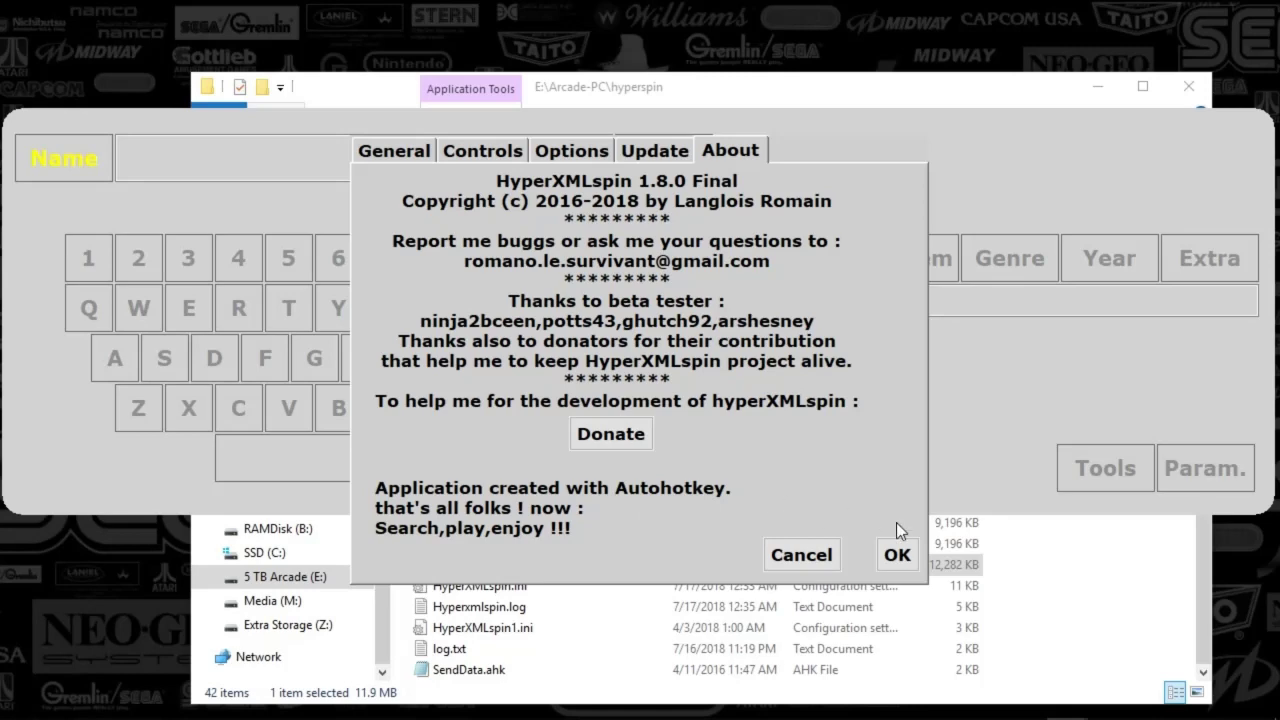
pyautogui.click(897, 554)
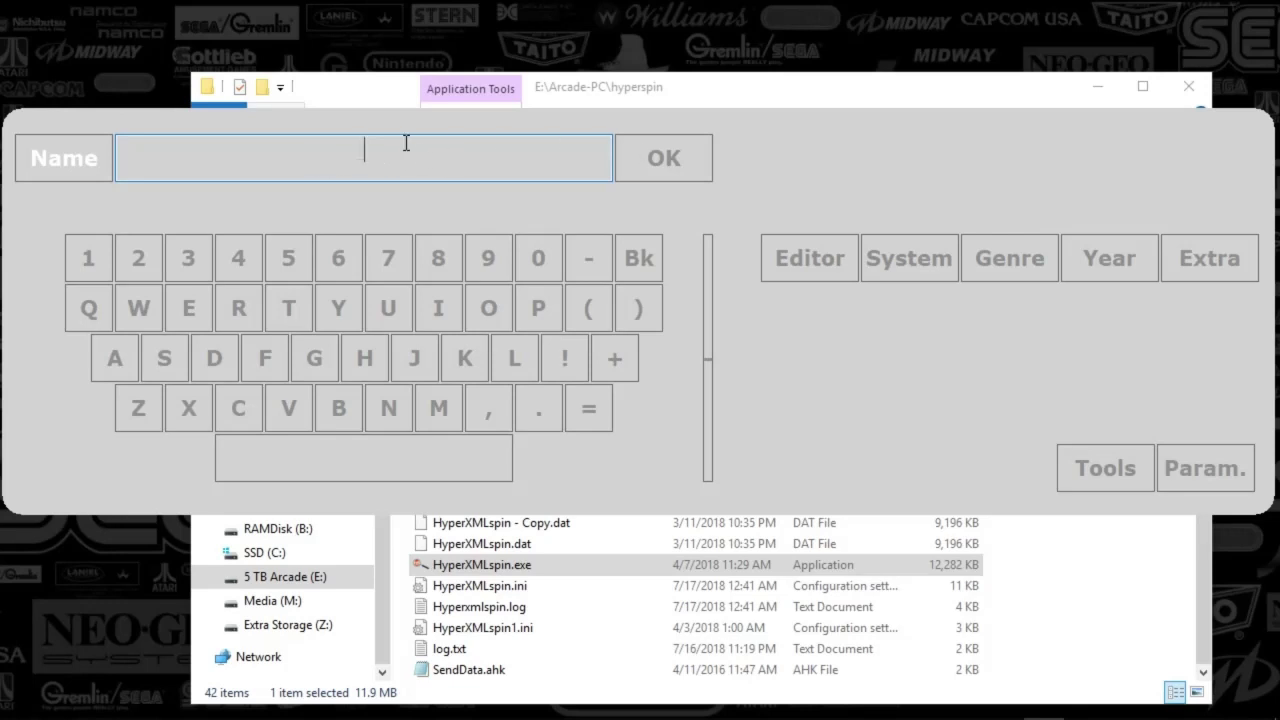
# Step: Check the System filter, choose the Show tool, and enter "mario" as the search name
pyautogui.click(907, 271)
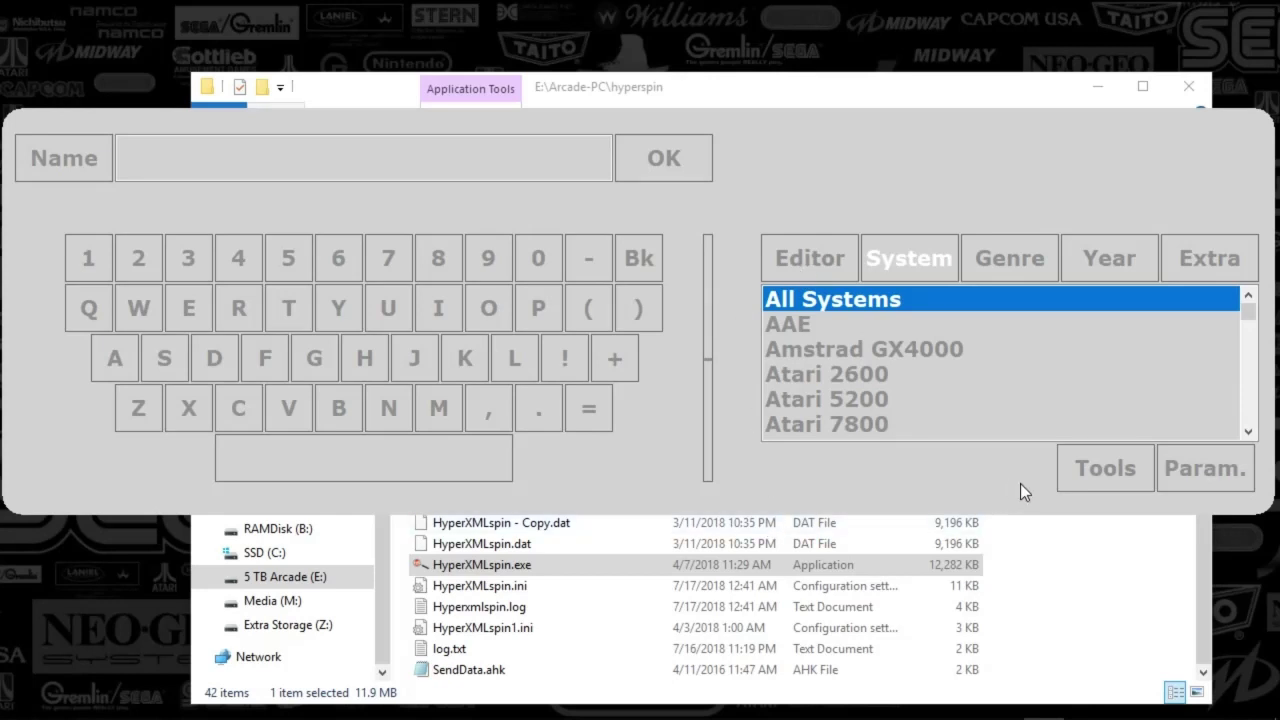
pyautogui.click(1102, 473)
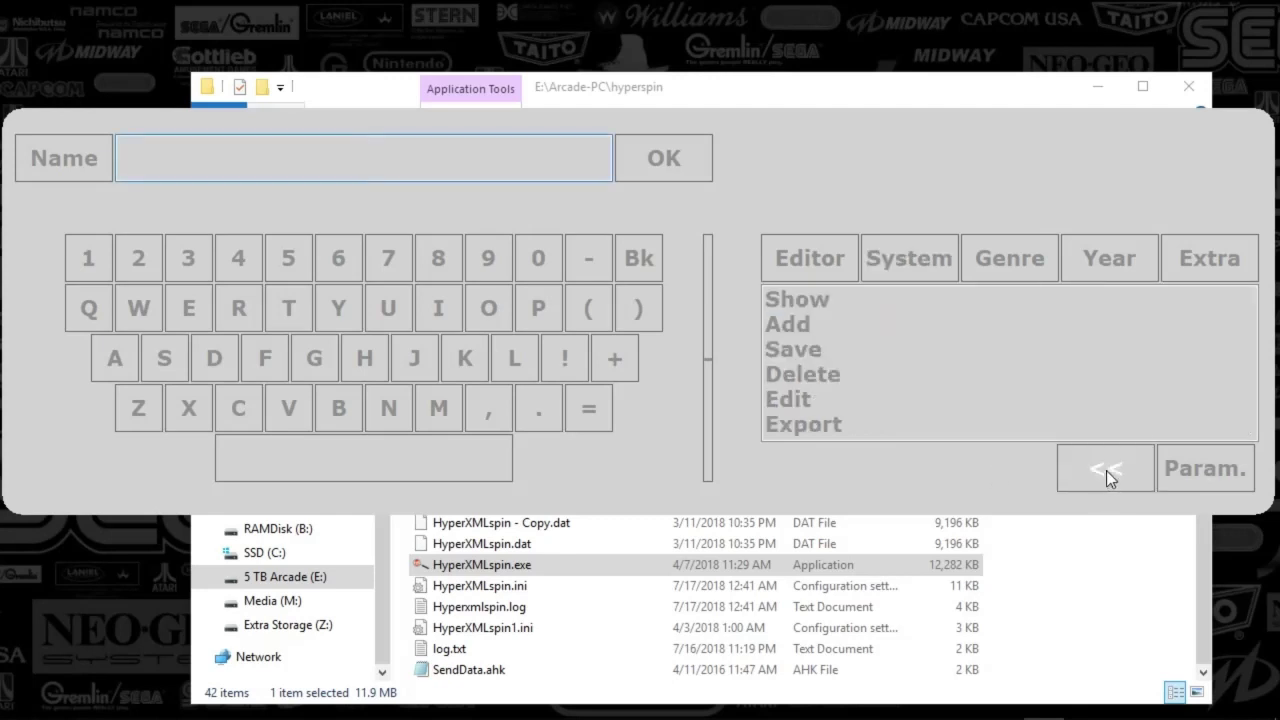
pyautogui.click(799, 302)
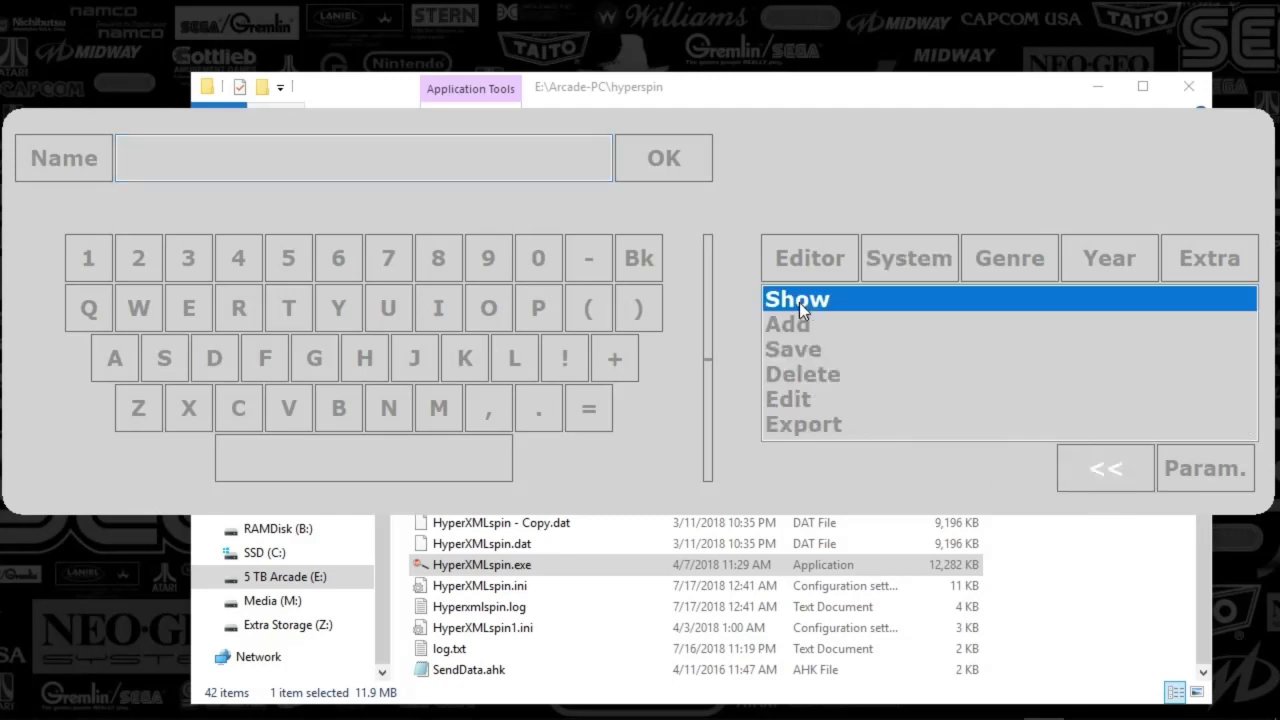
pyautogui.click(405, 154)
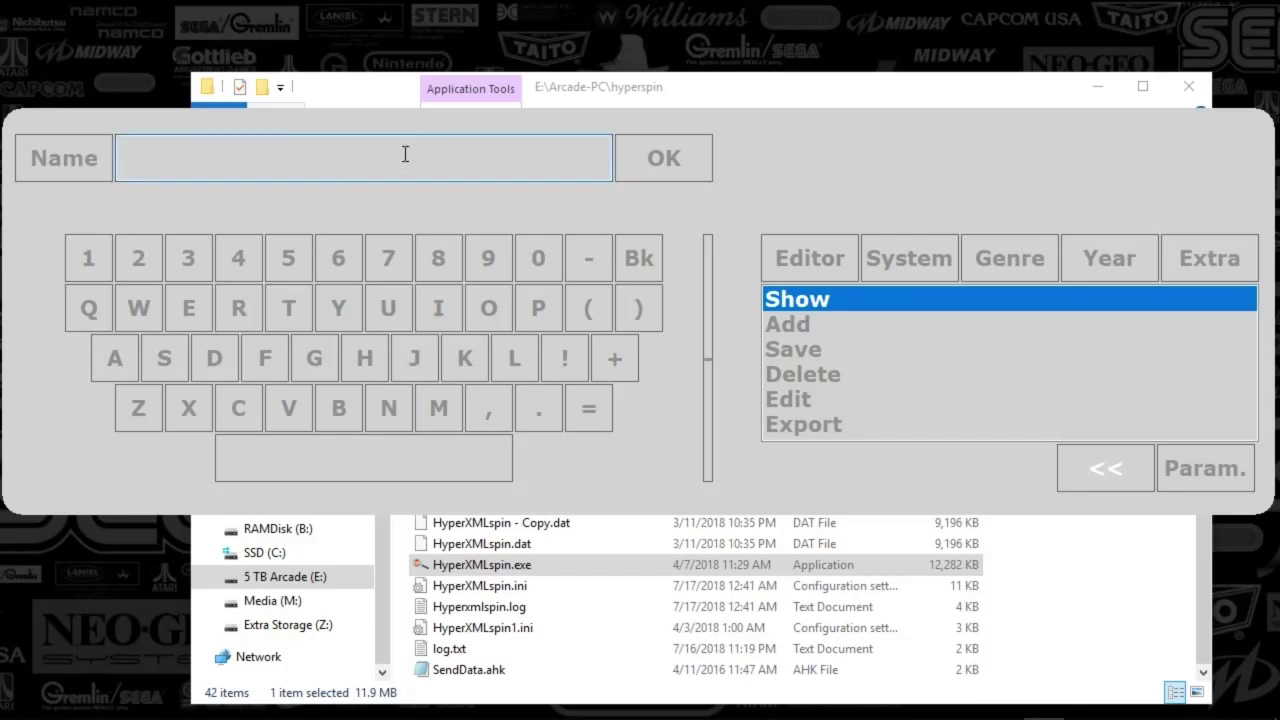
pyautogui.write('mario')
# Step: Try the Add tool for "mario" with the Main wheel and Top Games, and set the list back to Choose
pyautogui.click(797, 325)
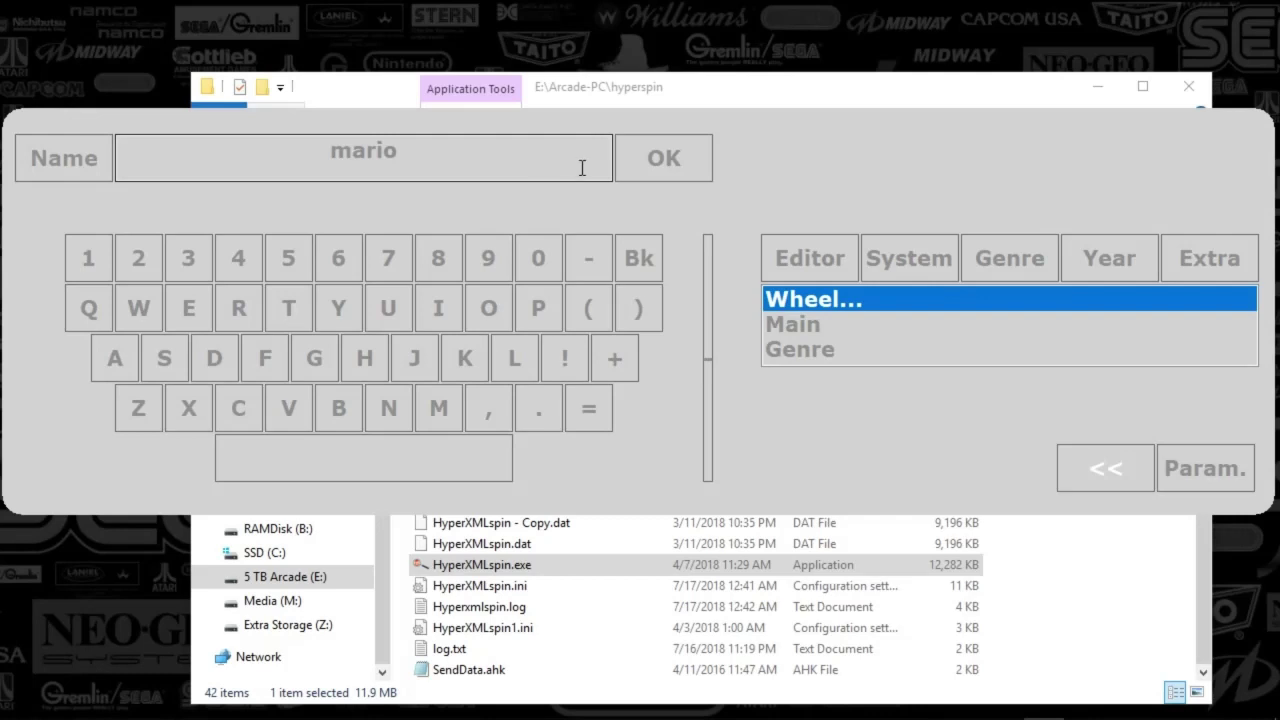
pyautogui.click(1097, 467)
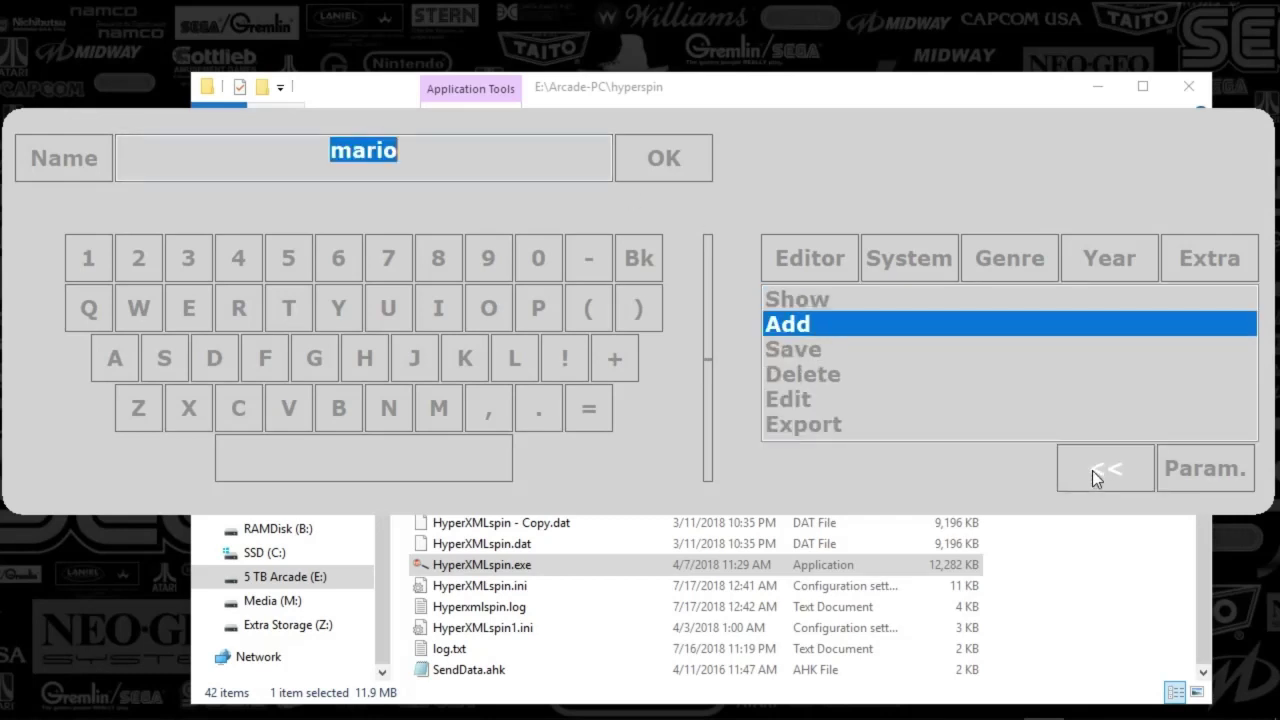
pyautogui.click(782, 328)
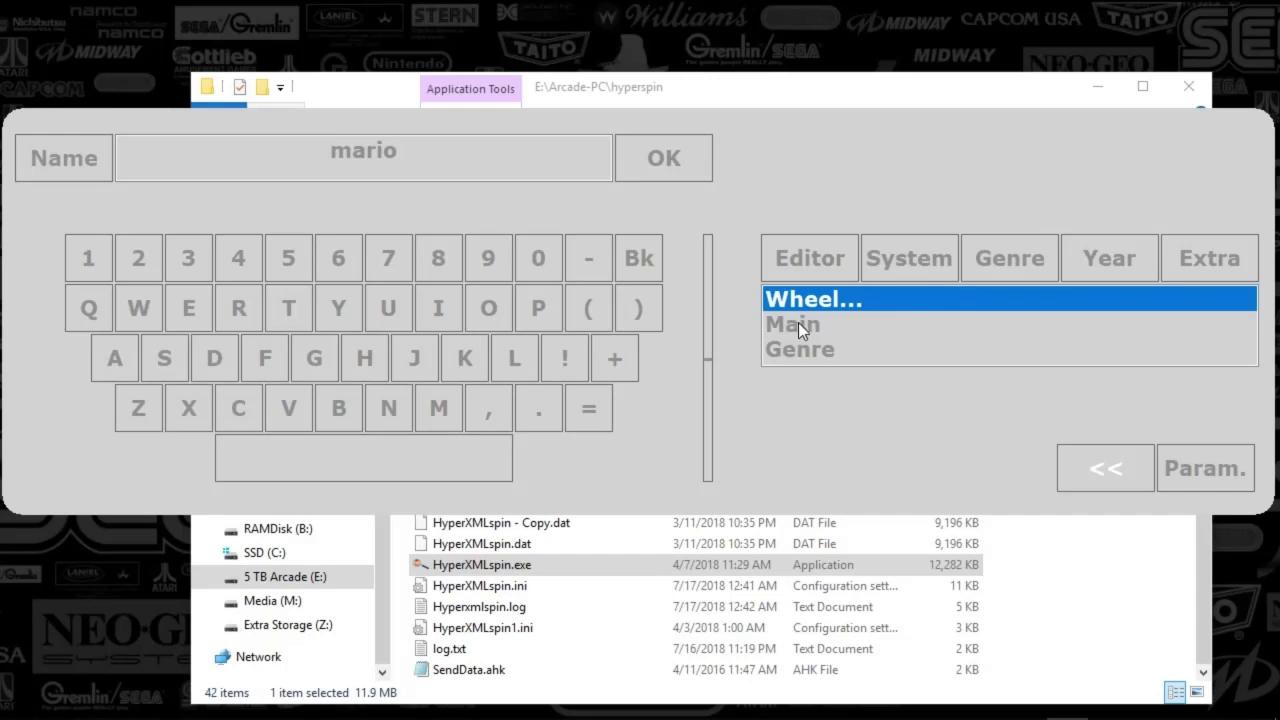
pyautogui.click(798, 322)
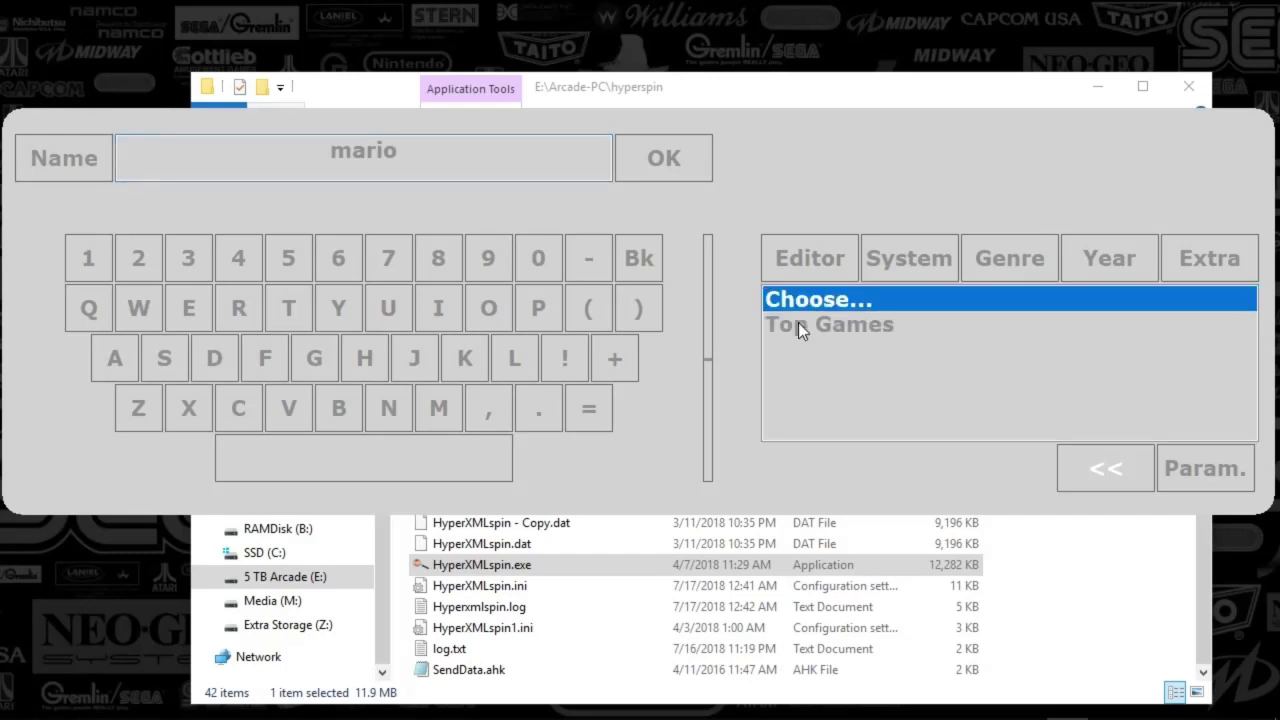
pyautogui.click(810, 327)
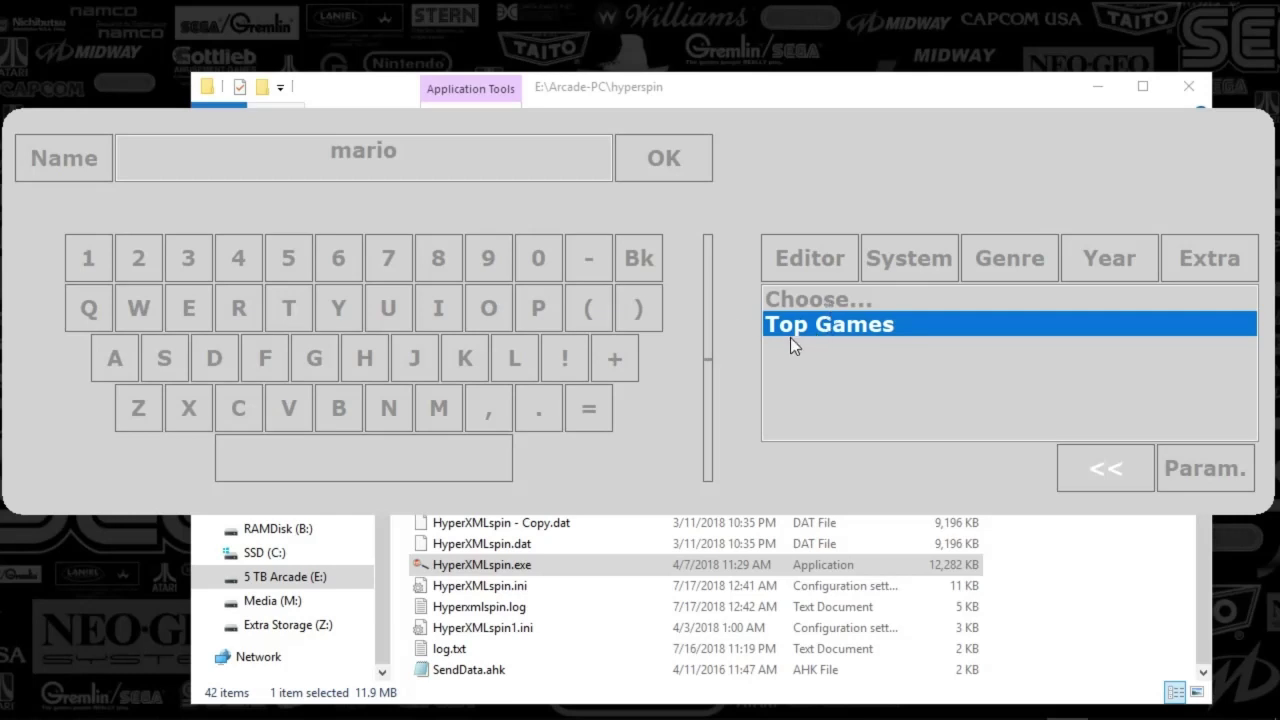
pyautogui.click(675, 160)
pyautogui.click(815, 300)
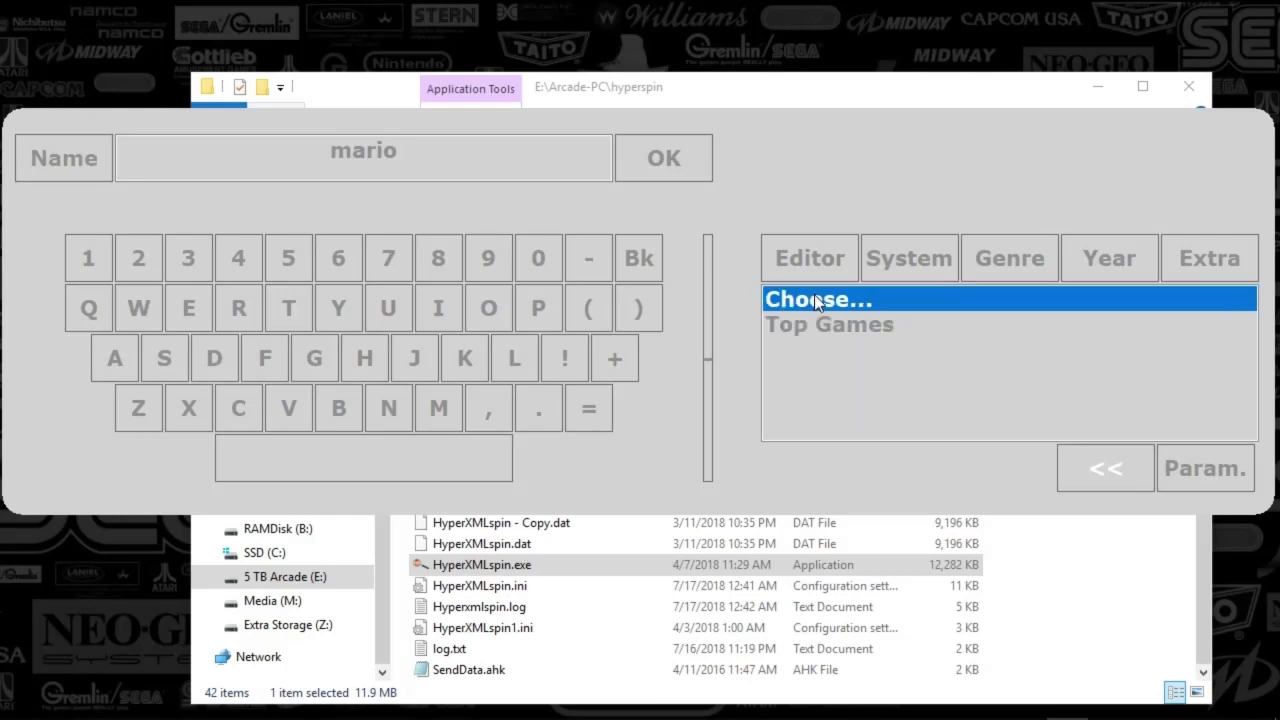
# Step: Revisit the Add tool's wheel and destination choices, and return to the list of tools
pyautogui.click(1096, 456)
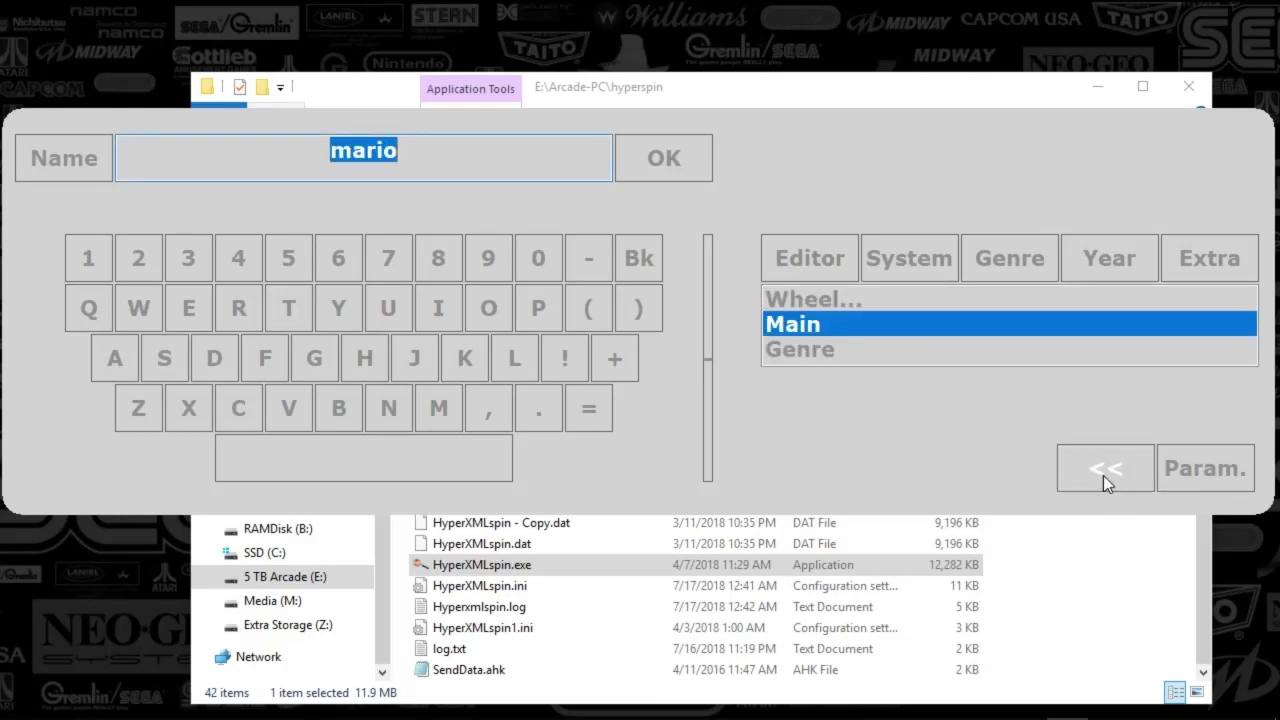
pyautogui.click(1103, 475)
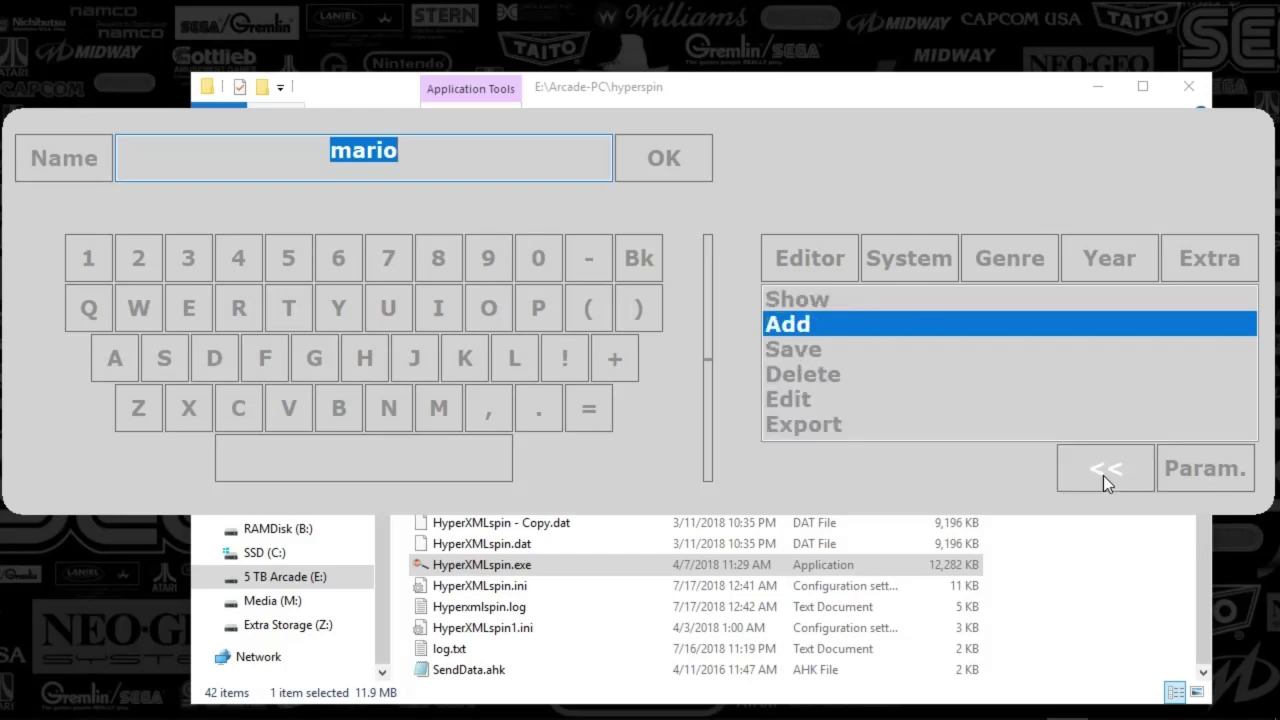
pyautogui.click(793, 330)
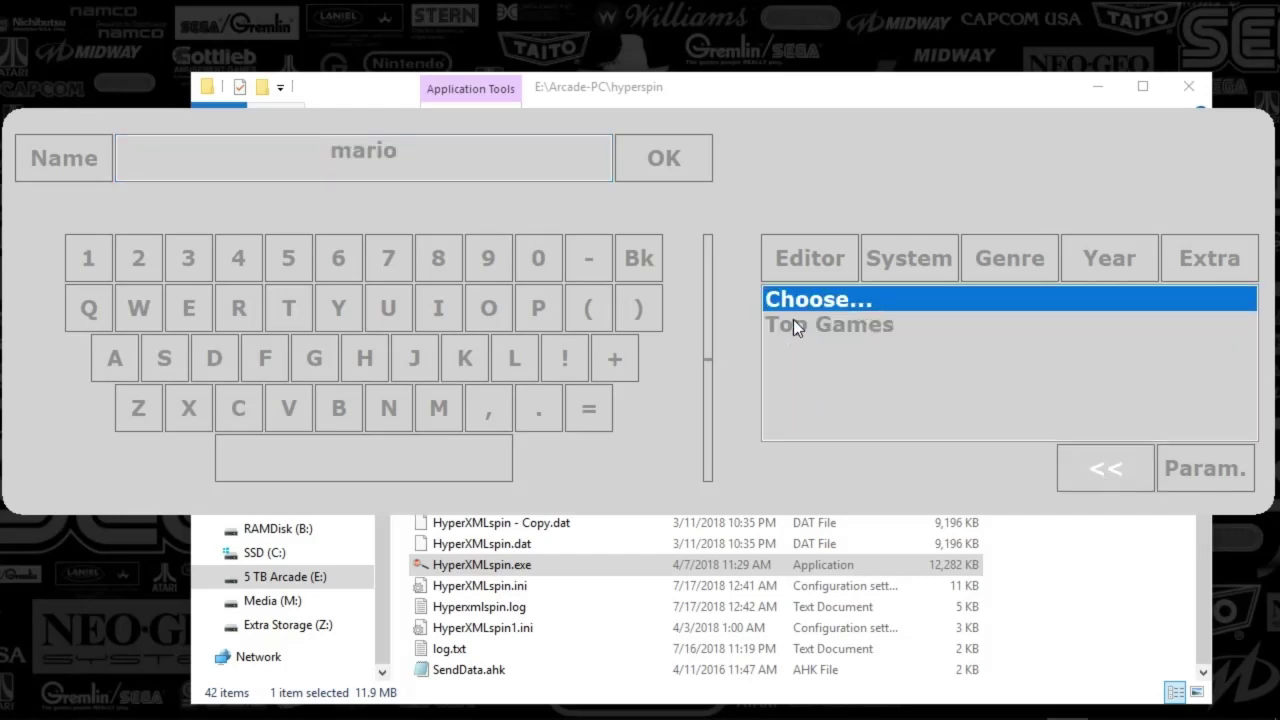
pyautogui.click(1107, 478)
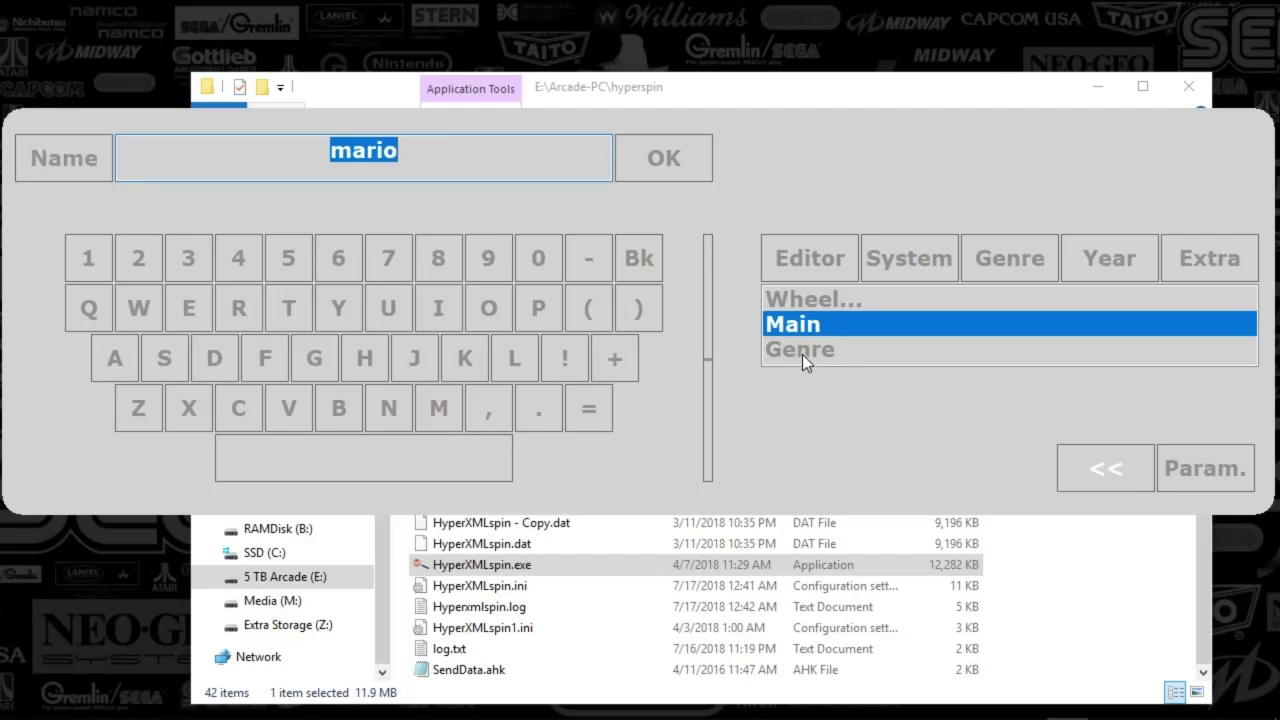
pyautogui.click(1107, 472)
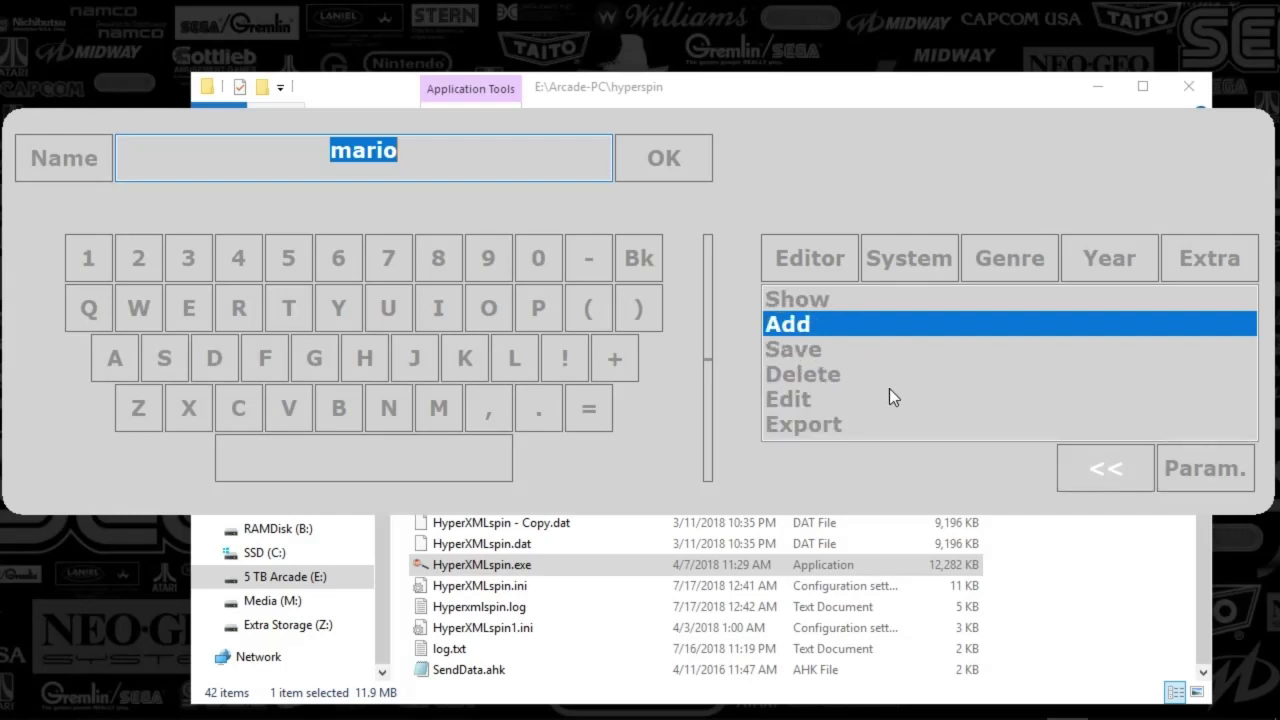
# Step: Choose the Save tool with the Main wheel, name the list "Snowboard kids", and search for "snowboard kids"
pyautogui.click(803, 348)
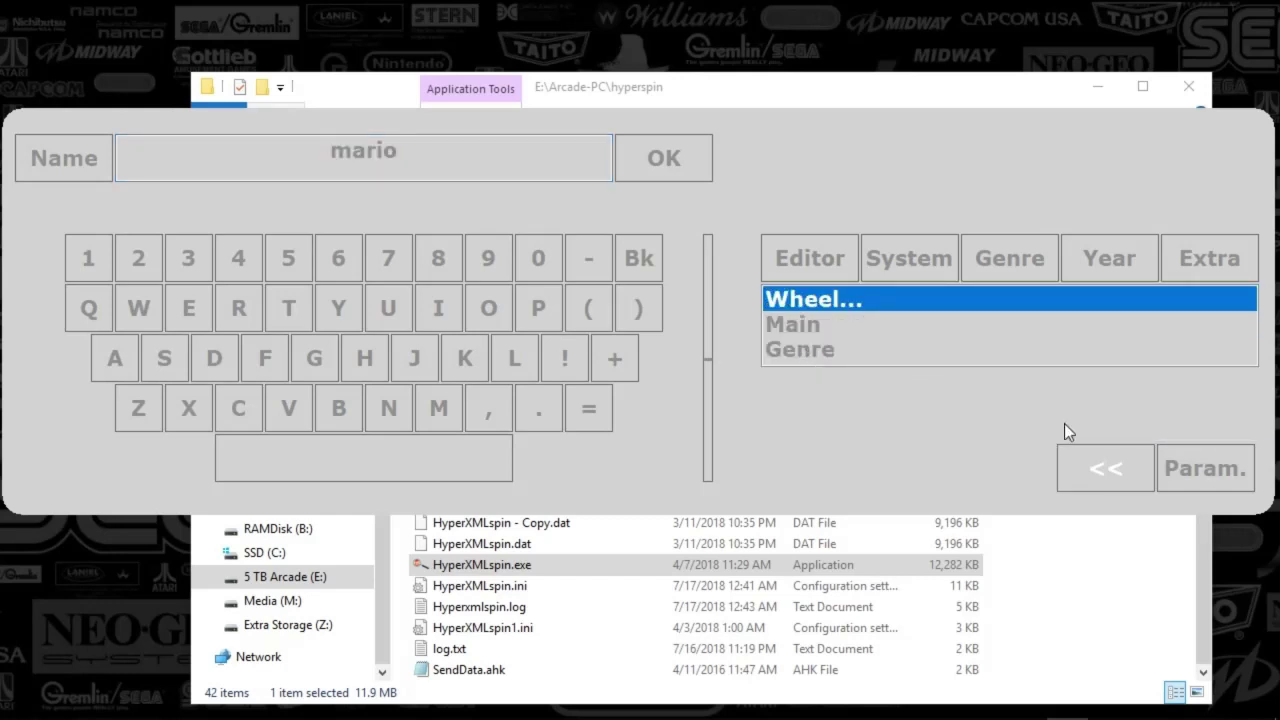
pyautogui.click(1100, 457)
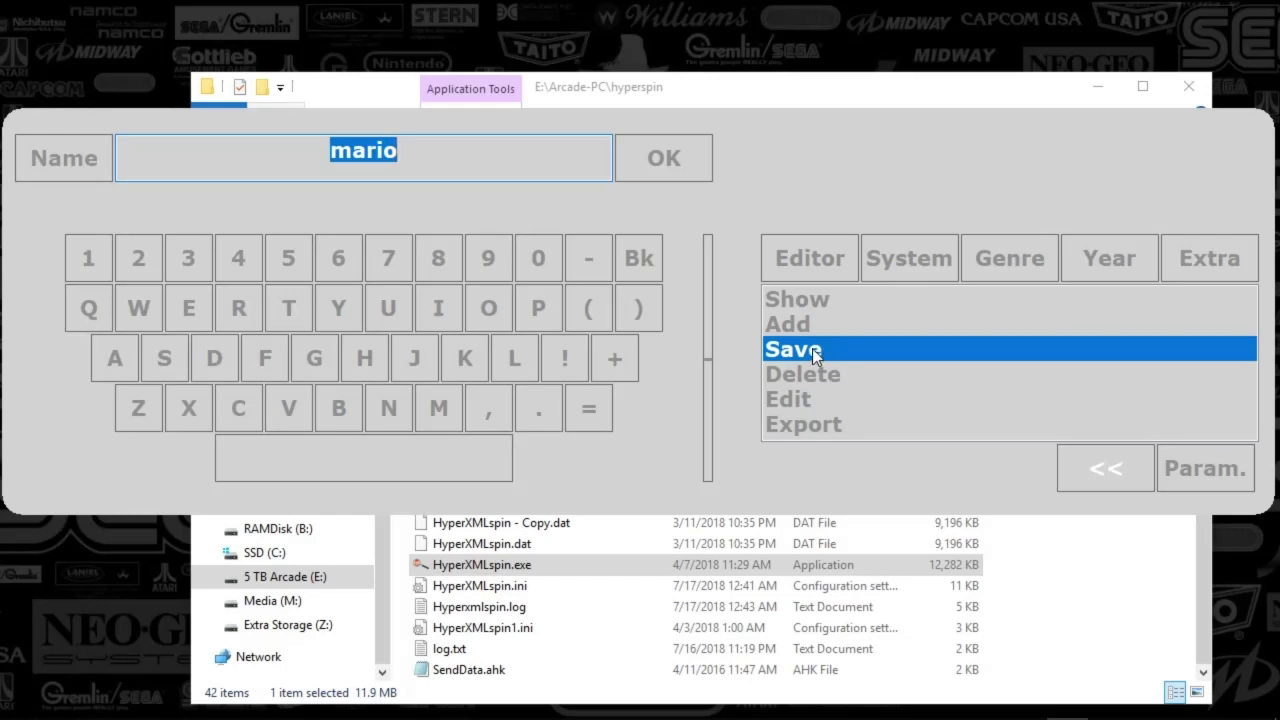
pyautogui.click(809, 348)
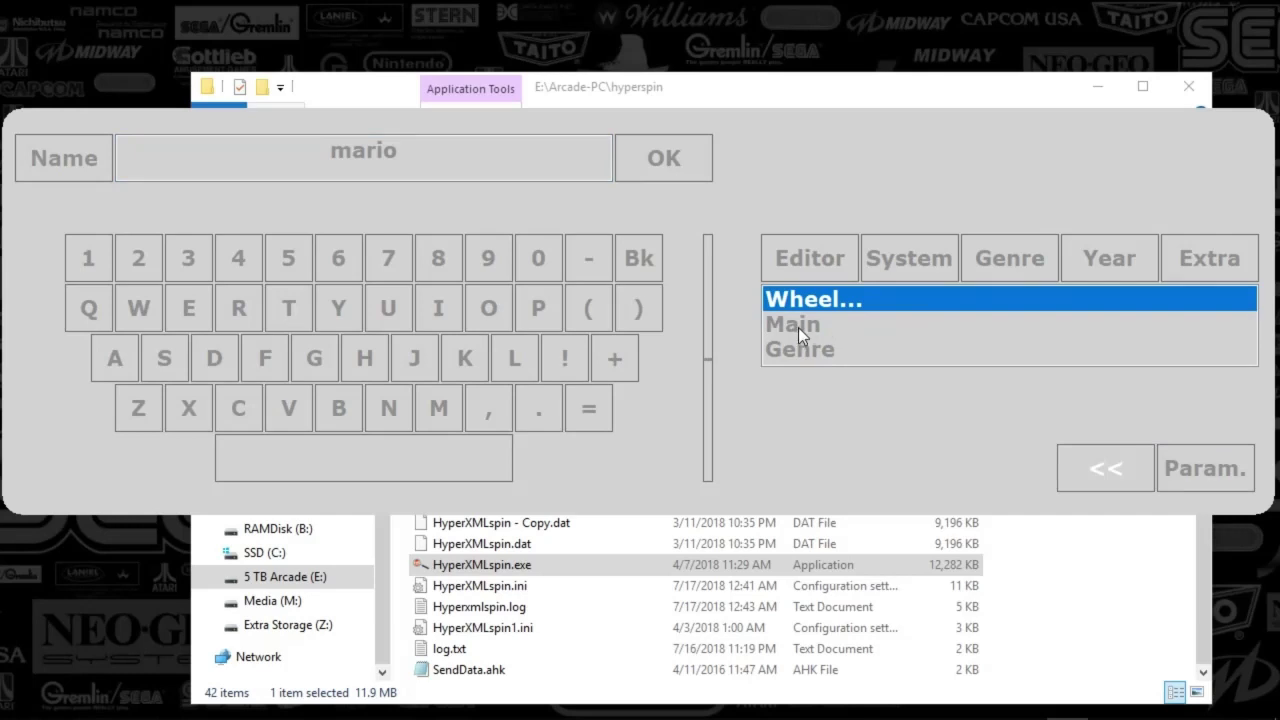
pyautogui.doubleClick(798, 327)
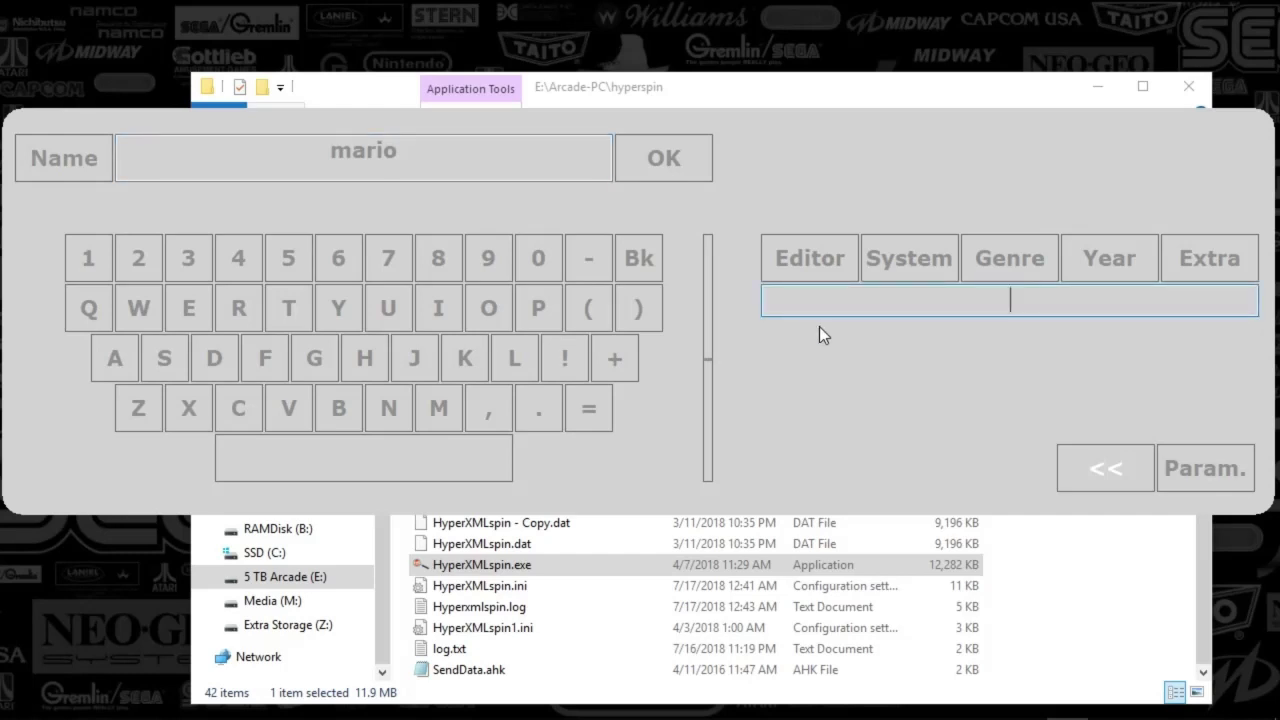
pyautogui.write('Snowboa')
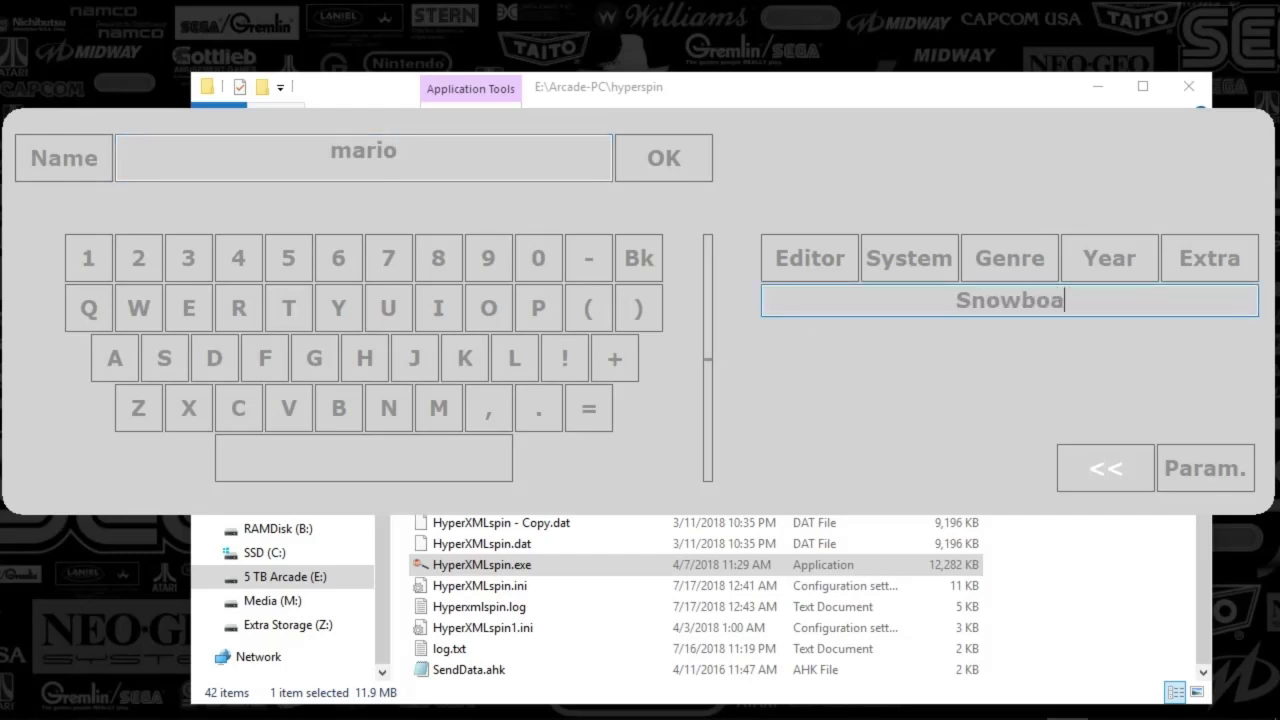
pyautogui.write('rd kids')
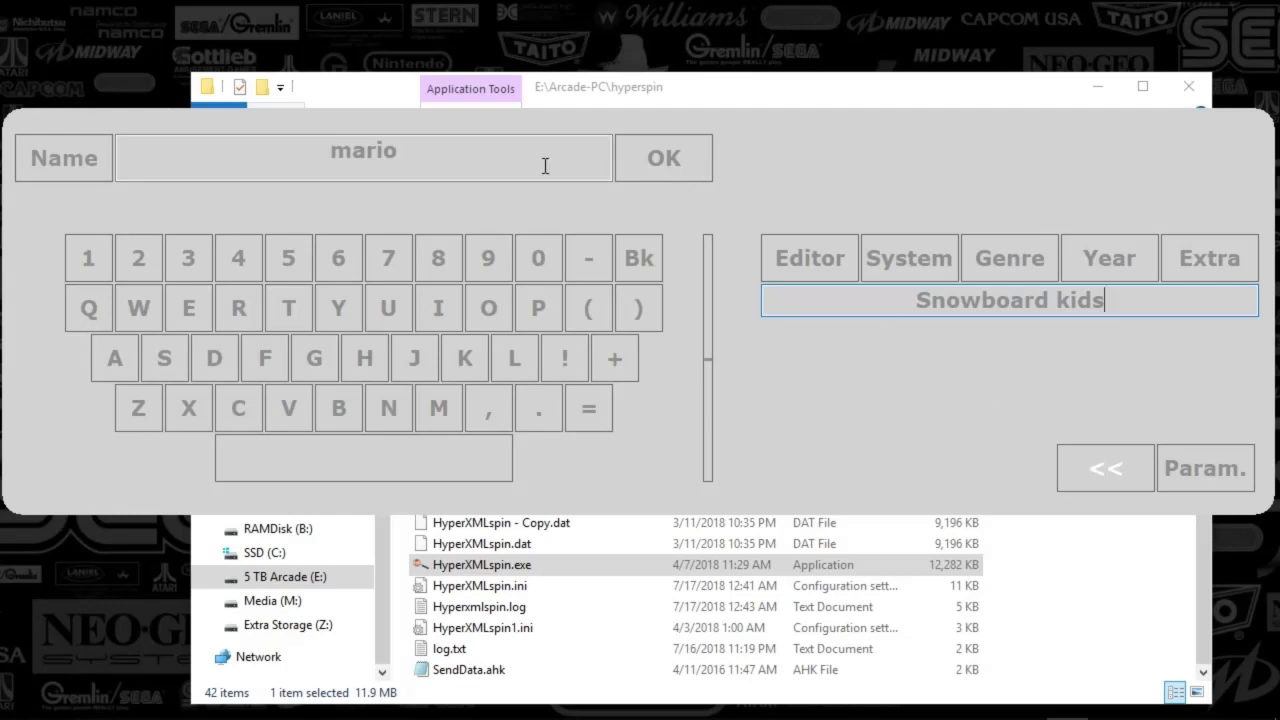
pyautogui.click(277, 157)
pyautogui.write('snowboard kids')
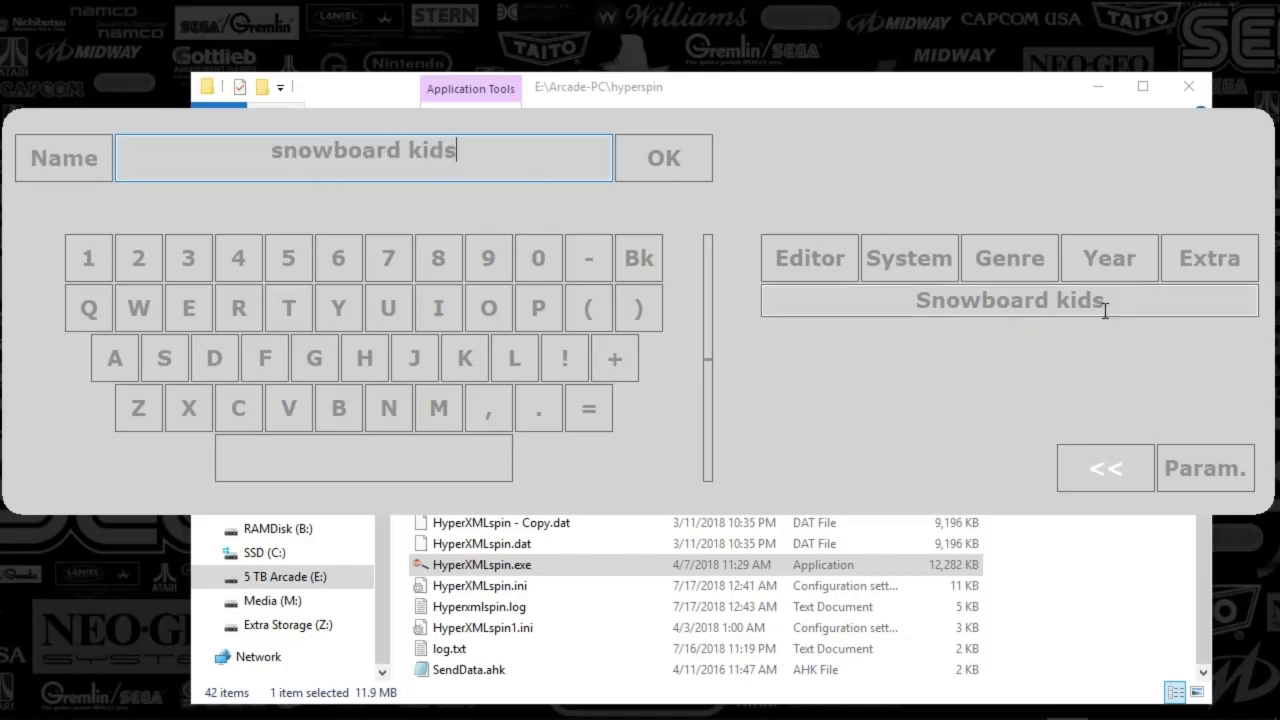
pyautogui.click(631, 168)
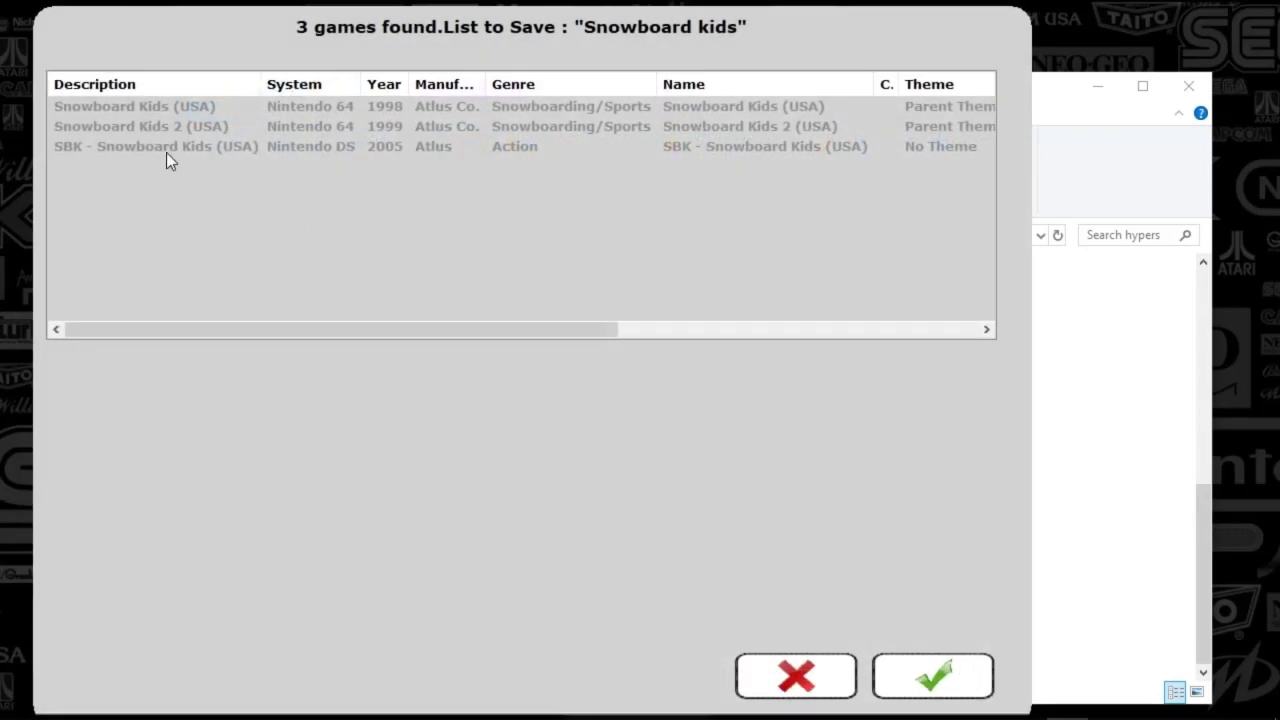
# Step: Try selecting all found games to save, take SBK - Snowboard Kids (USA) out of the selection, and cancel the list
pyautogui.moveTo(152, 113); pyautogui.dragTo(297, 228)
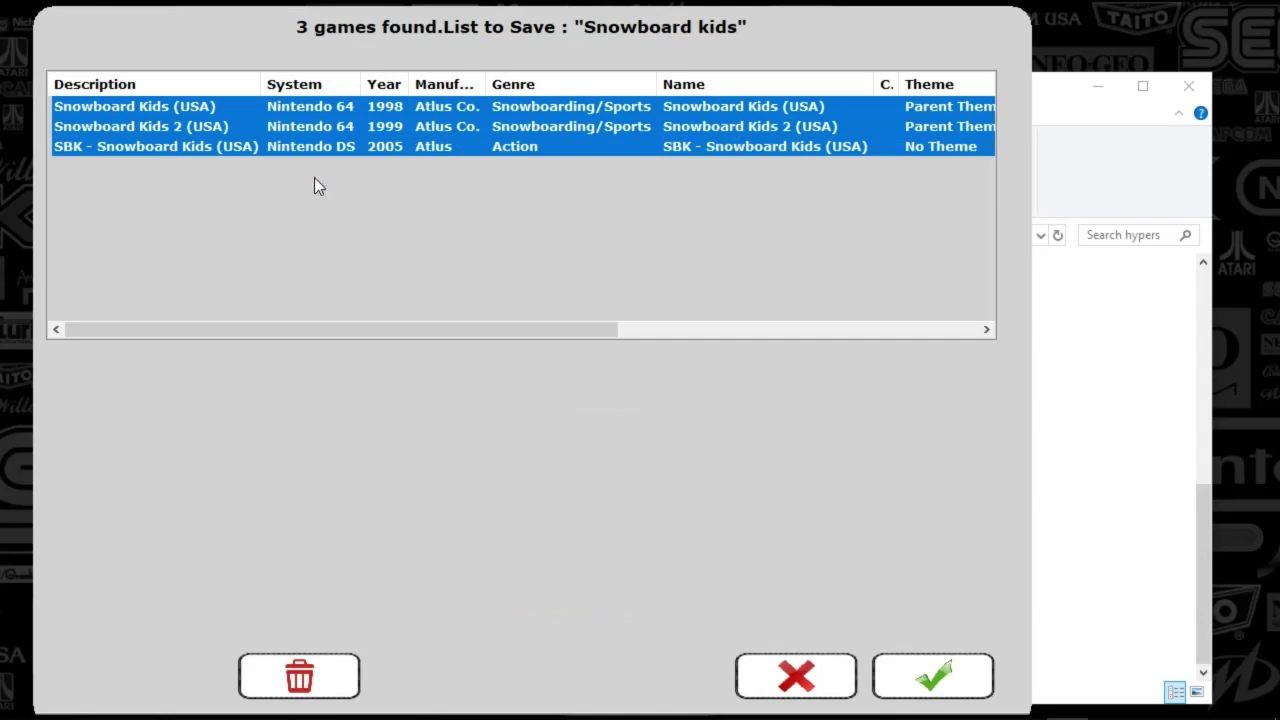
pyautogui.click(208, 149)
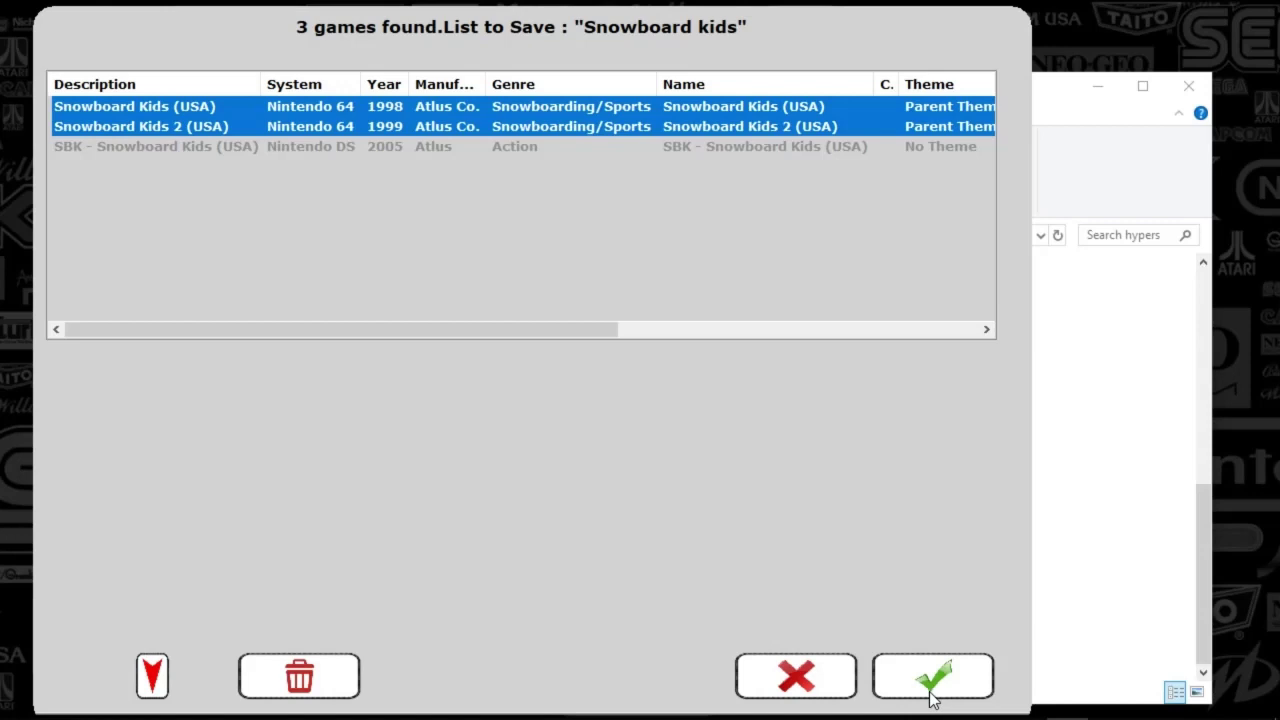
pyautogui.click(798, 684)
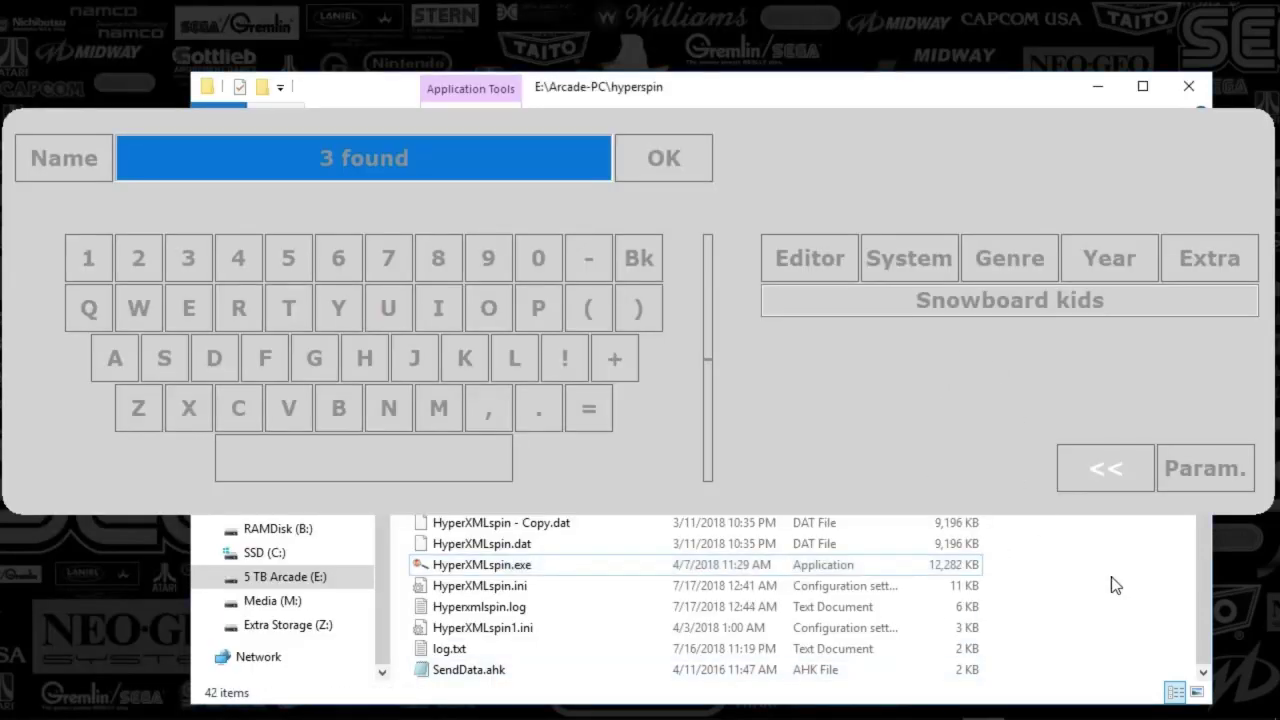
# Step: Inspect the hyperspin Databases folder and its Alex Kidd subfolder in File Explorer, and bring the search window back up
pyautogui.moveTo(951, 117); pyautogui.dragTo(937, 613)
pyautogui.moveTo(691, 98); pyautogui.dragTo(717, 40)
pyautogui.scroll(5, 657, 337)
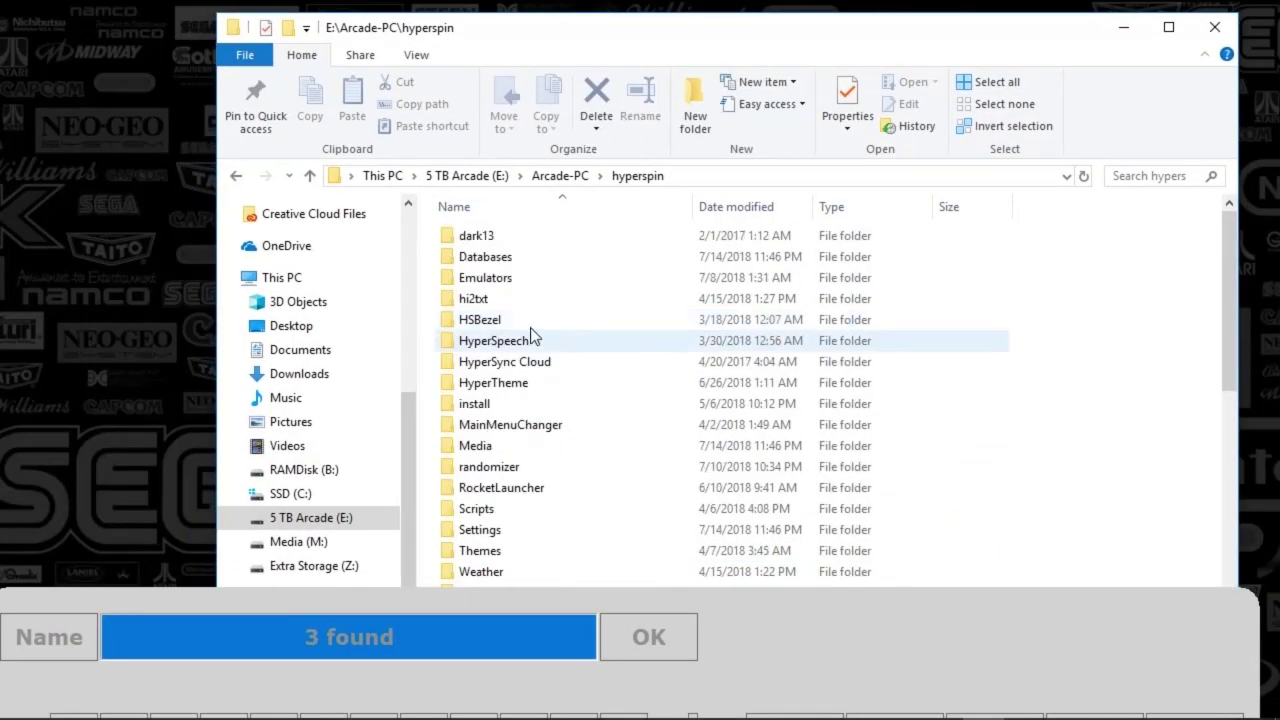
pyautogui.doubleClick(456, 262)
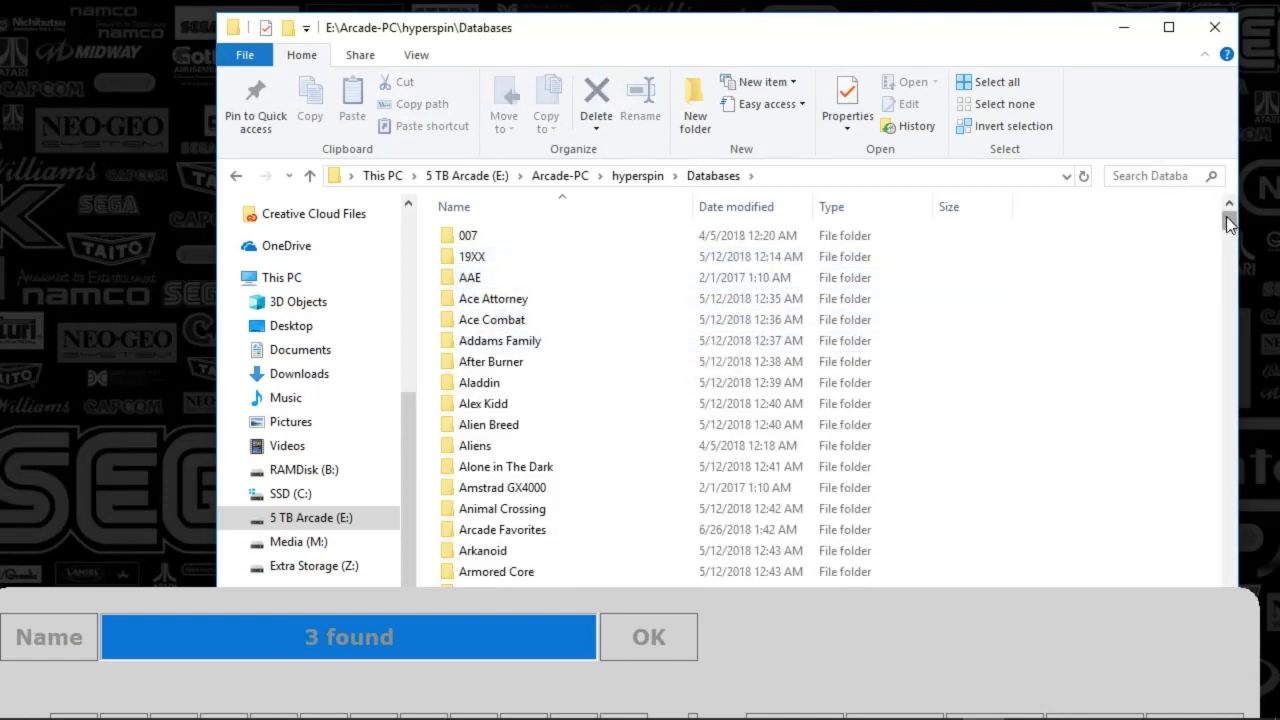
pyautogui.moveTo(1226, 222); pyautogui.dragTo(1226, 229)
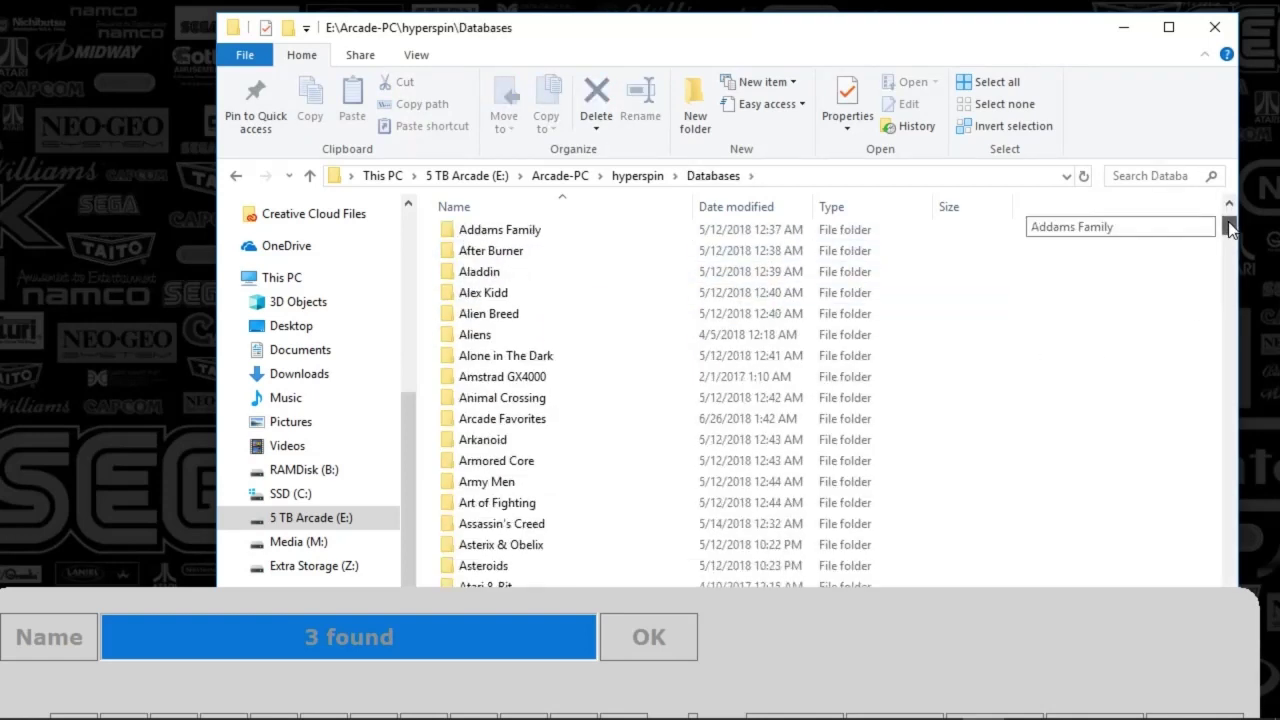
pyautogui.doubleClick(455, 294)
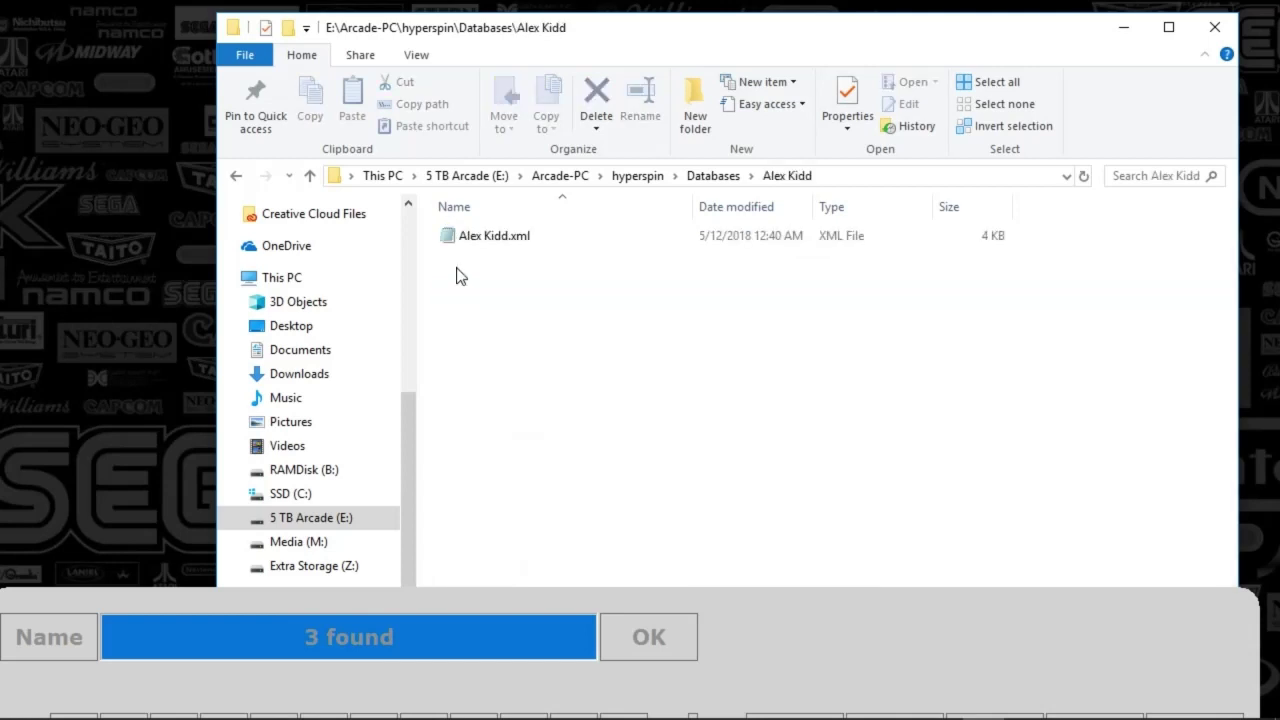
pyautogui.click(236, 175)
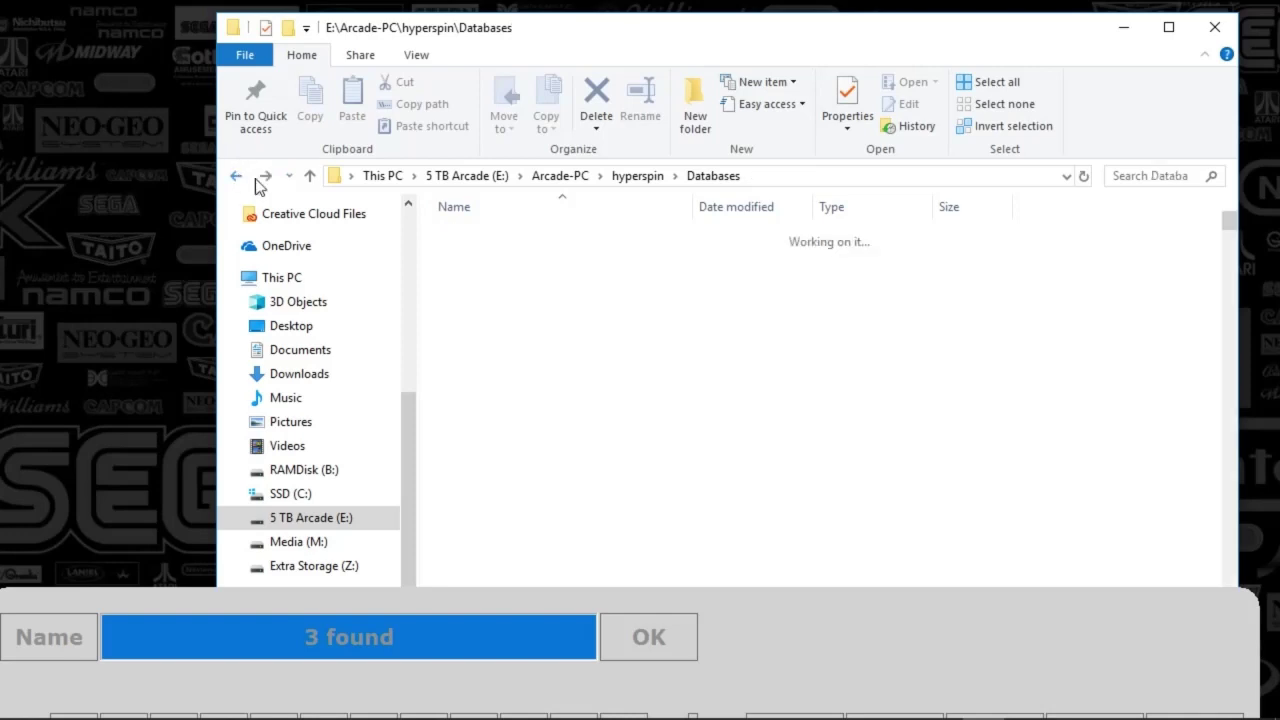
pyautogui.click(822, 598)
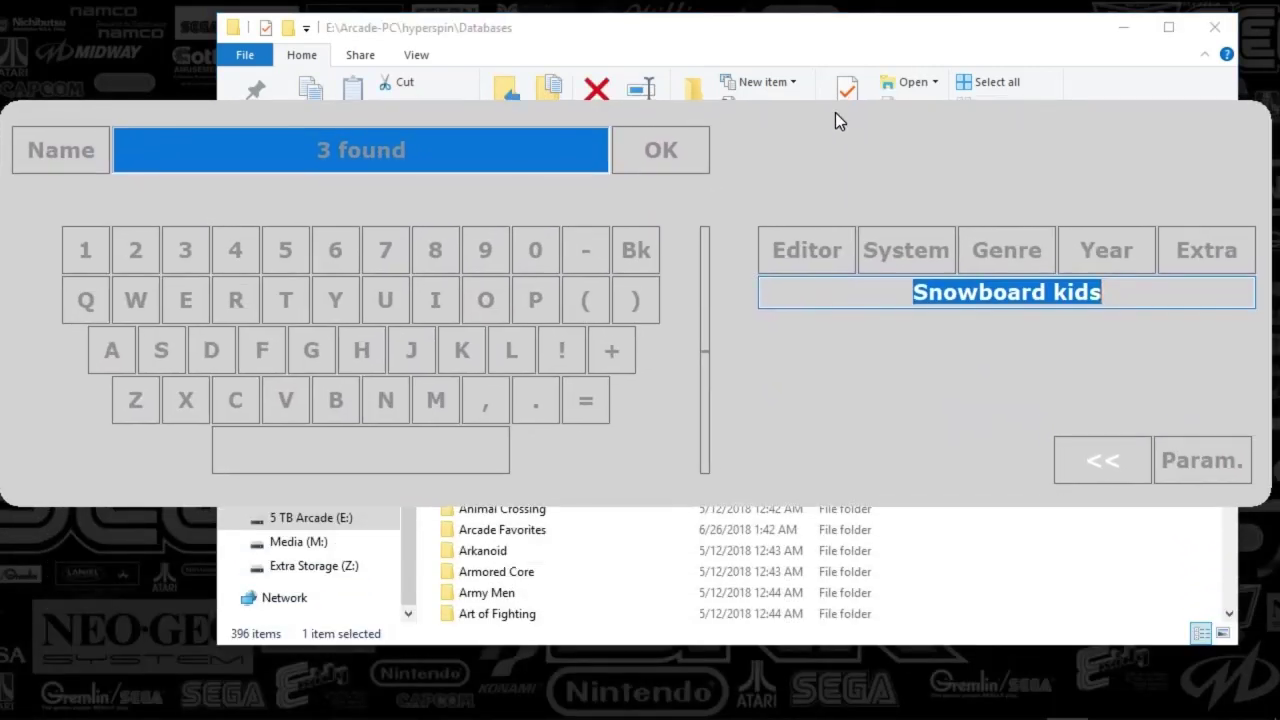
# Step: Check the Edit tool's choices for the Main wheel, and return to the list of tools
pyautogui.click(1066, 455)
pyautogui.click(1067, 450)
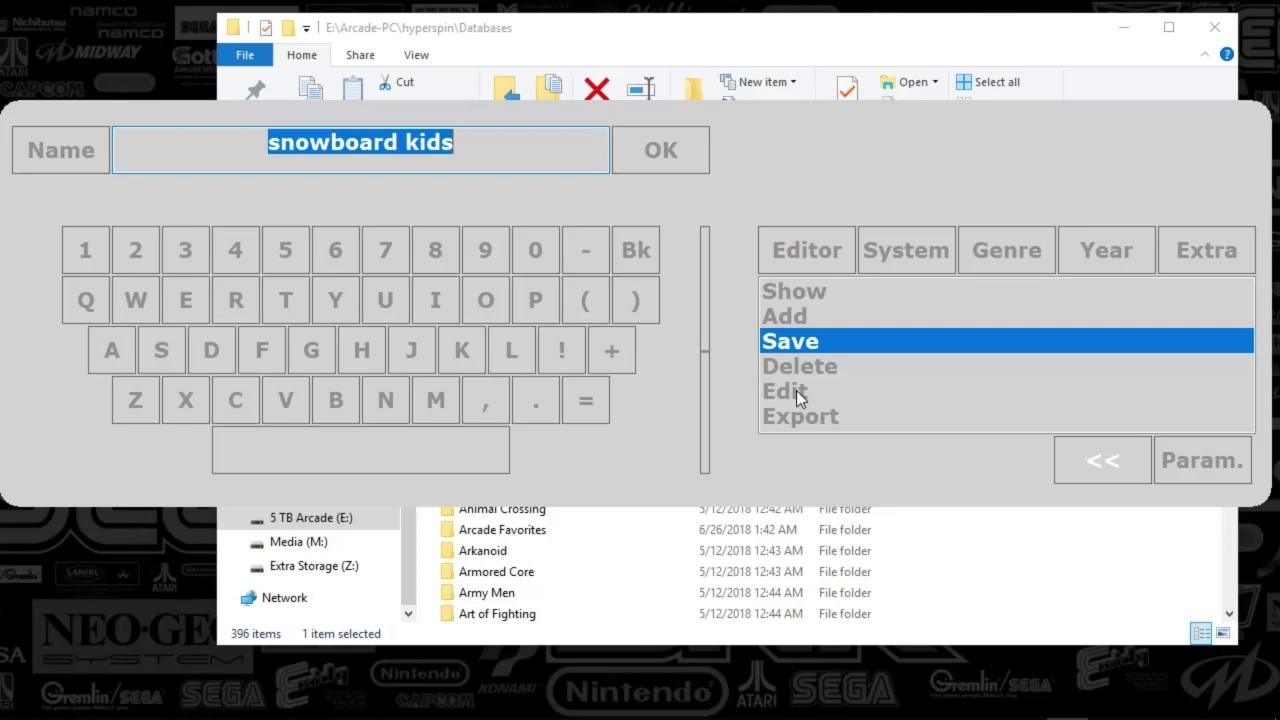
pyautogui.press('Return')
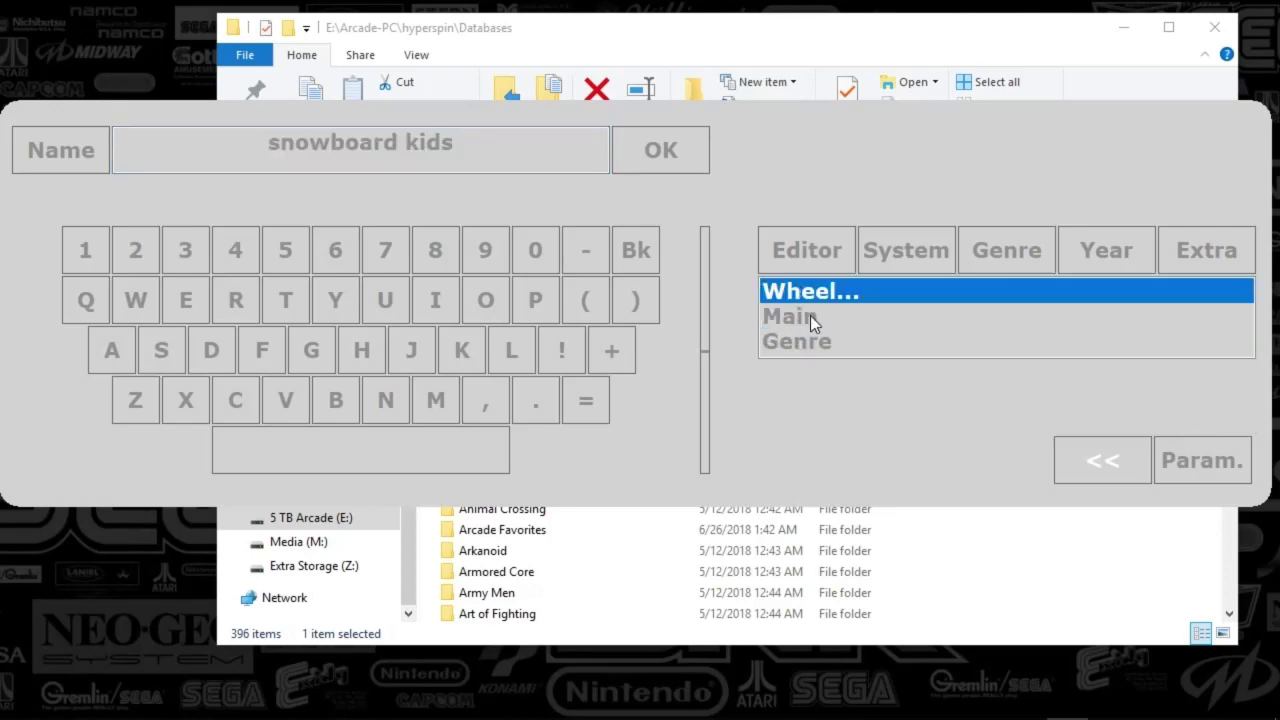
pyautogui.click(810, 315)
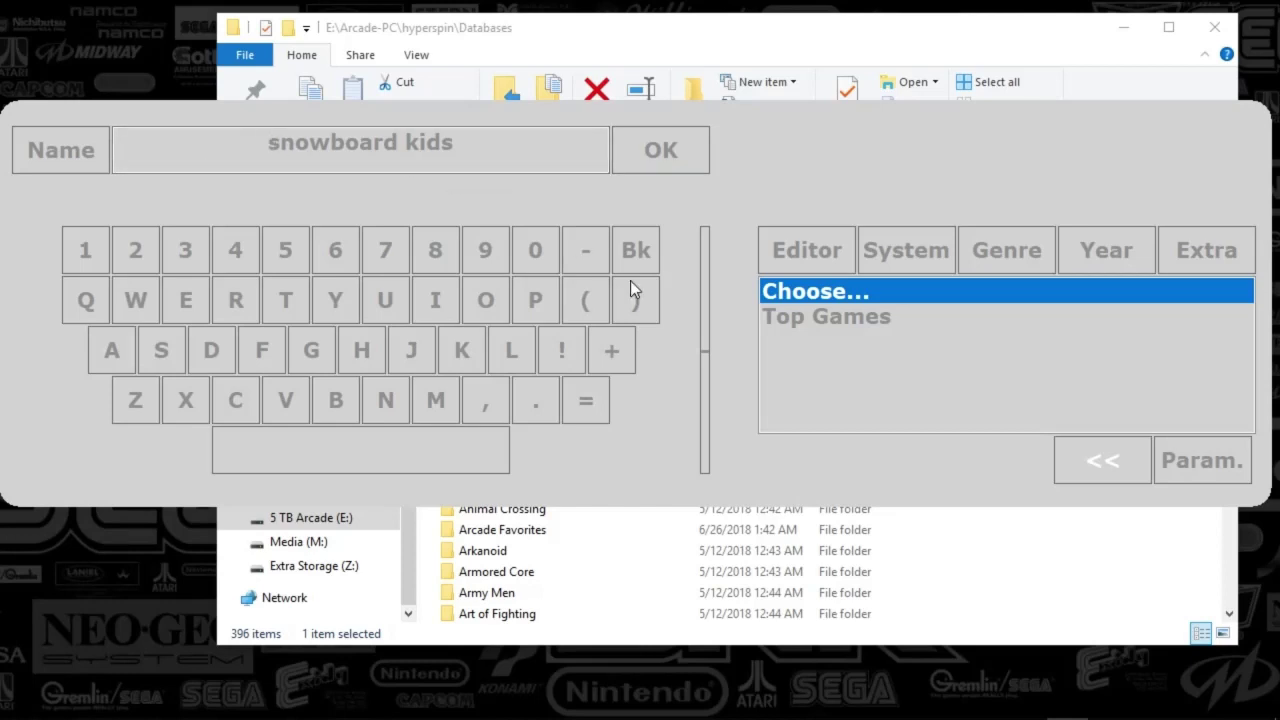
pyautogui.click(1082, 466)
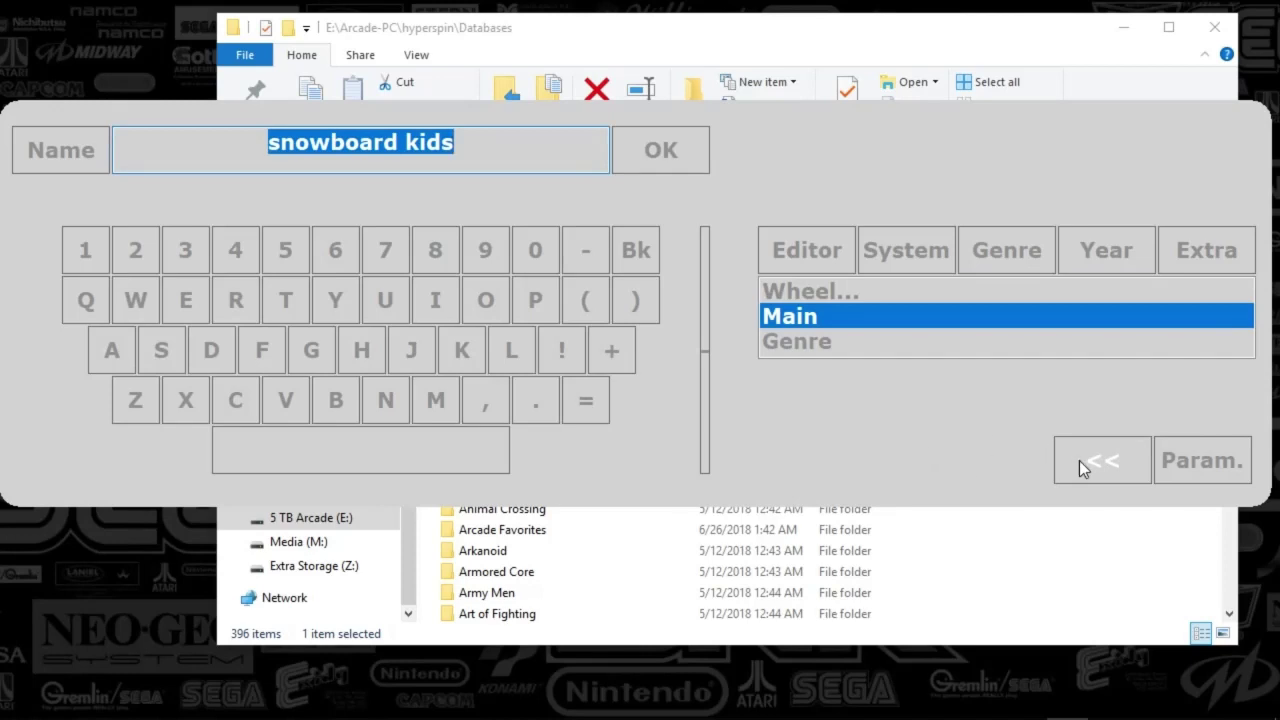
pyautogui.click(1079, 460)
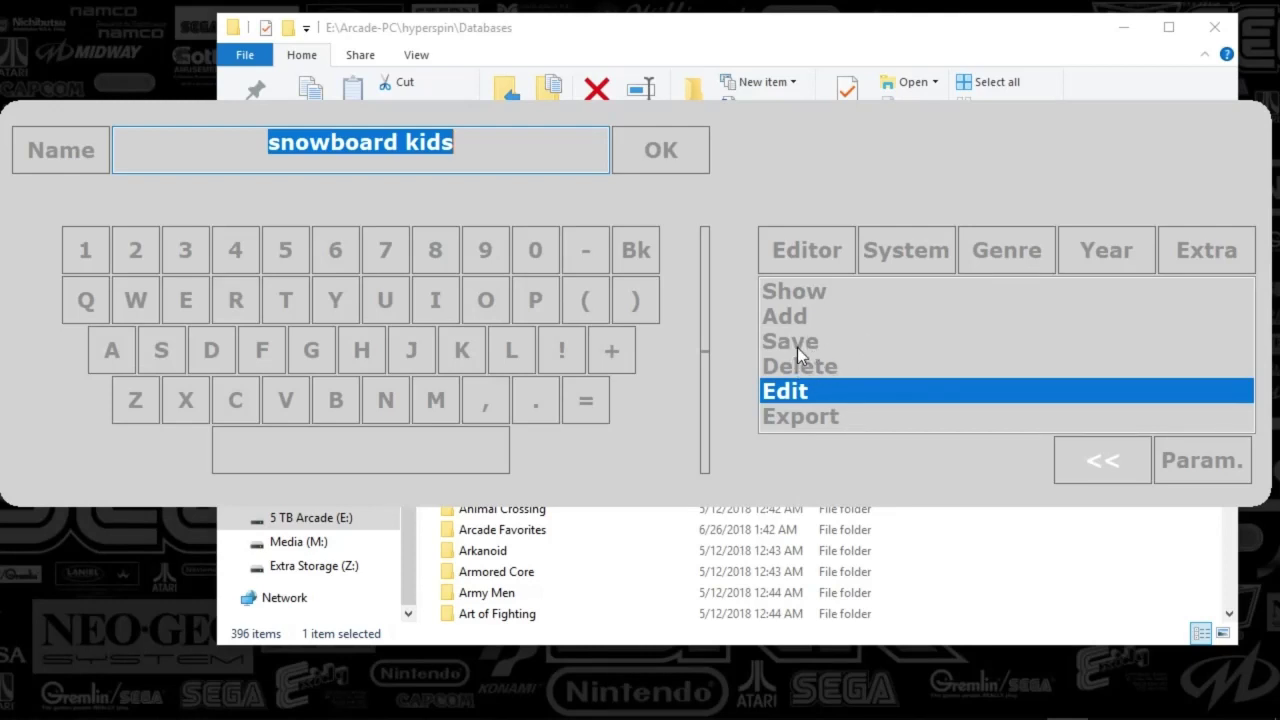
# Step: Try the Save tool with "batman" as both the list name and the search name, and close the search window
pyautogui.press('Return')
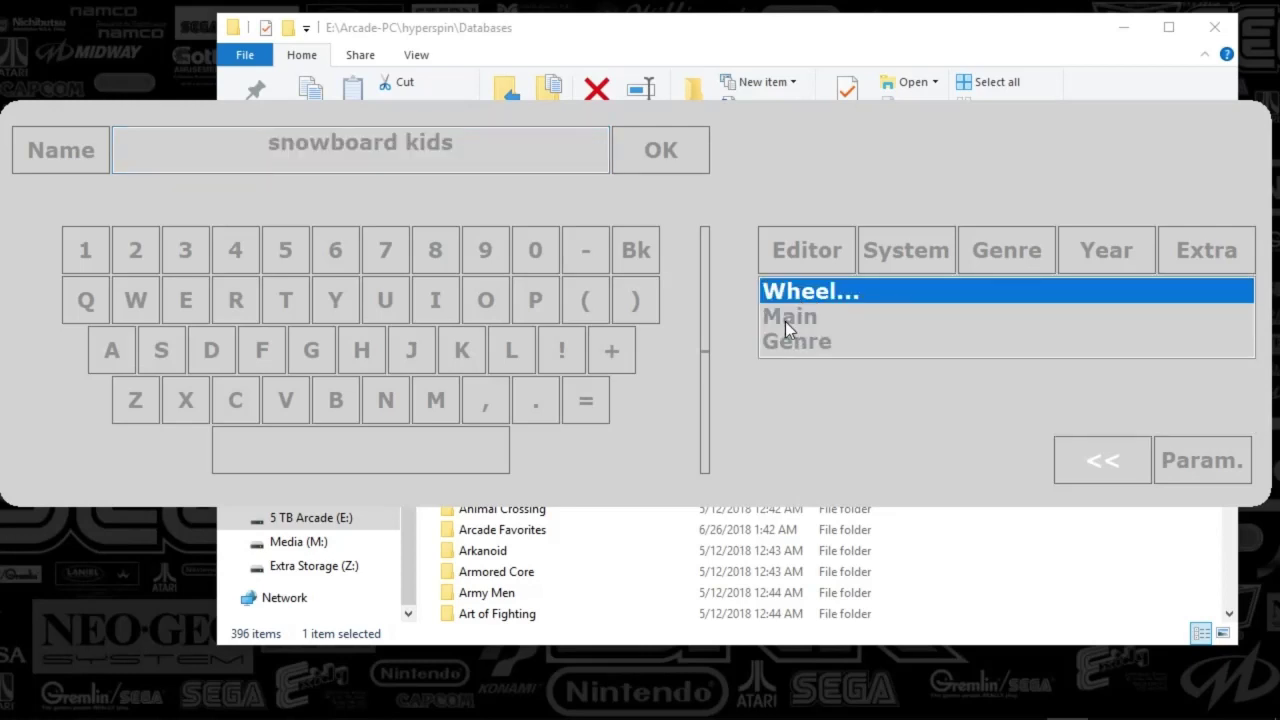
pyautogui.press('Return')
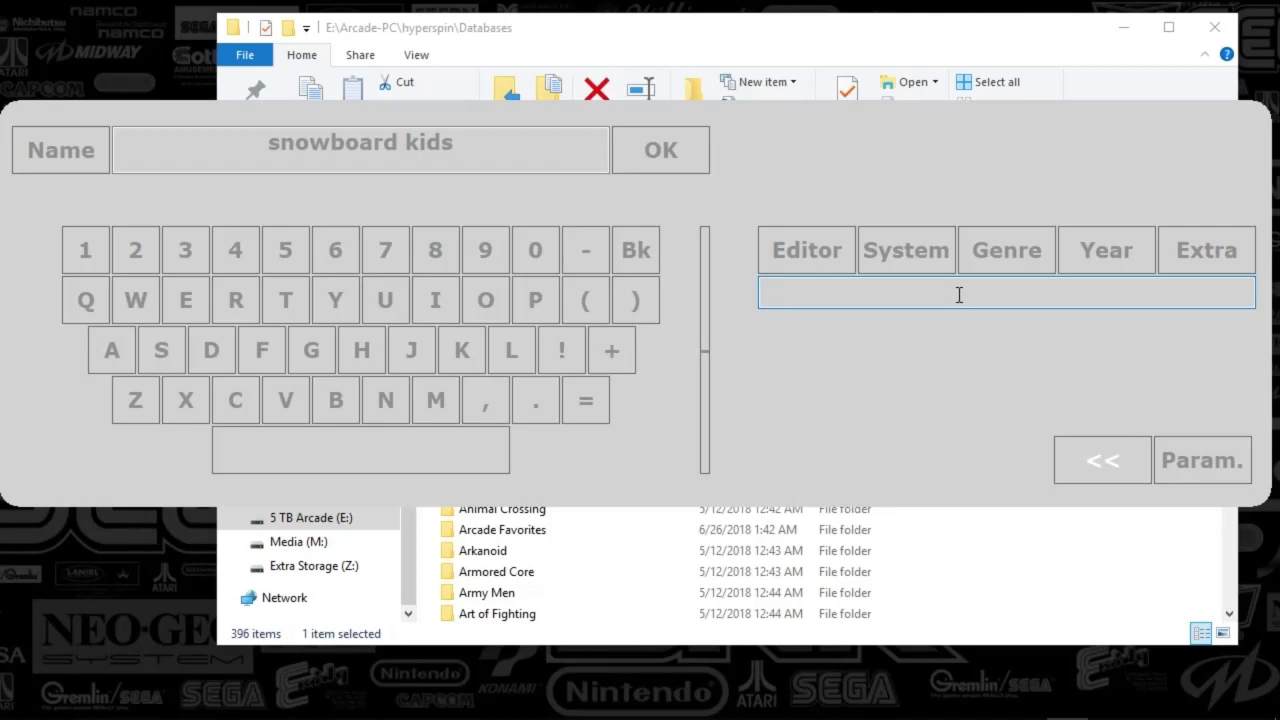
pyautogui.write('batman')
pyautogui.click(213, 147)
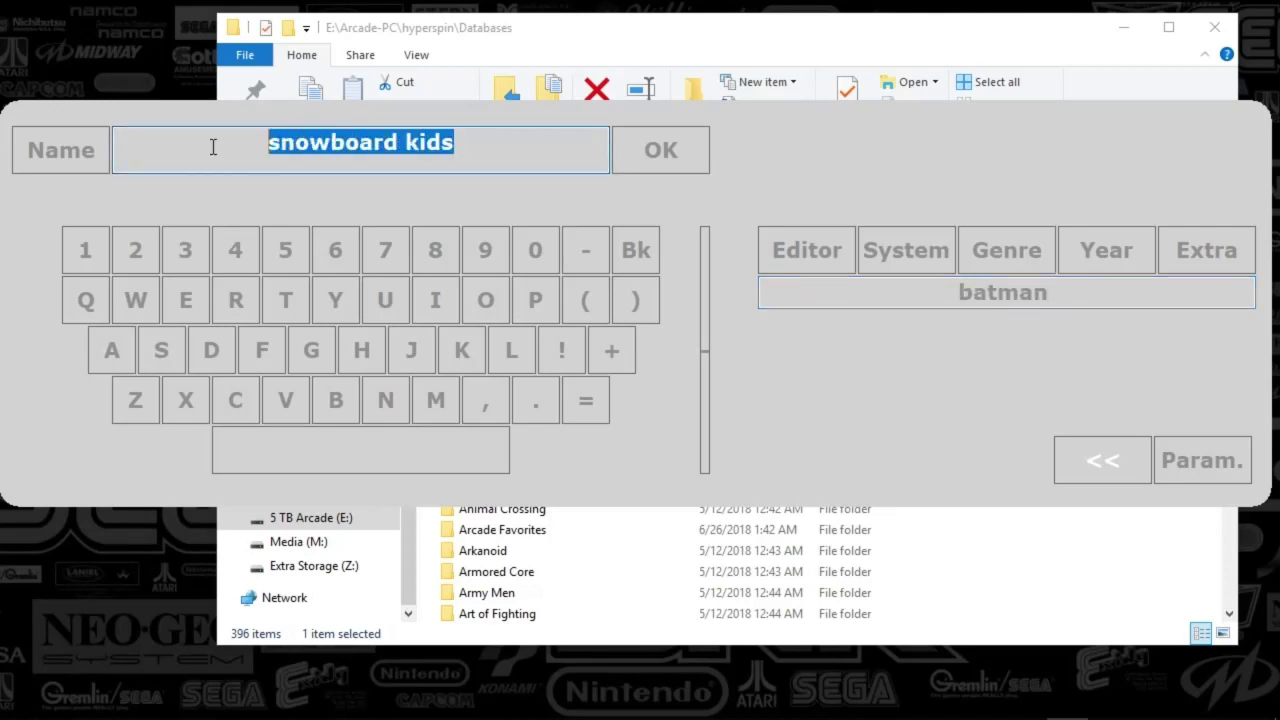
pyautogui.write('batman')
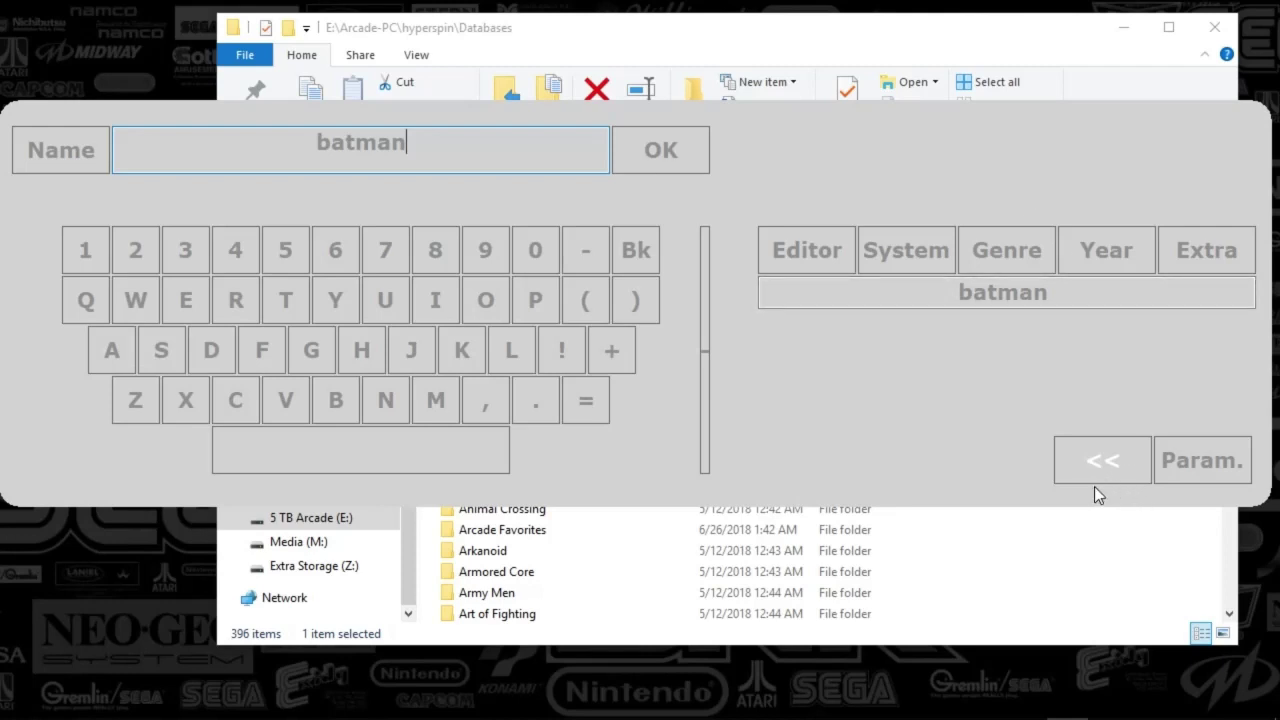
pyautogui.click(1094, 484)
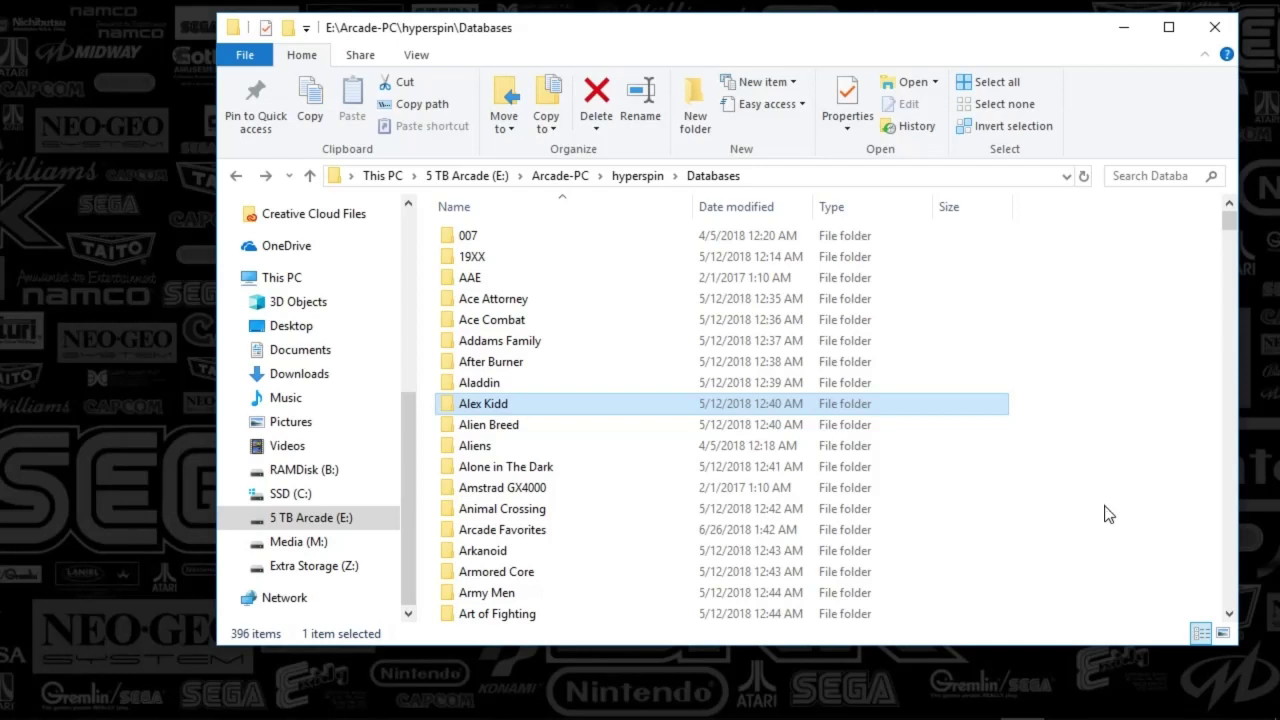
# Step: Open the tools folder inside the hyperspin zips folder in File Explorer
pyautogui.click(638, 177)
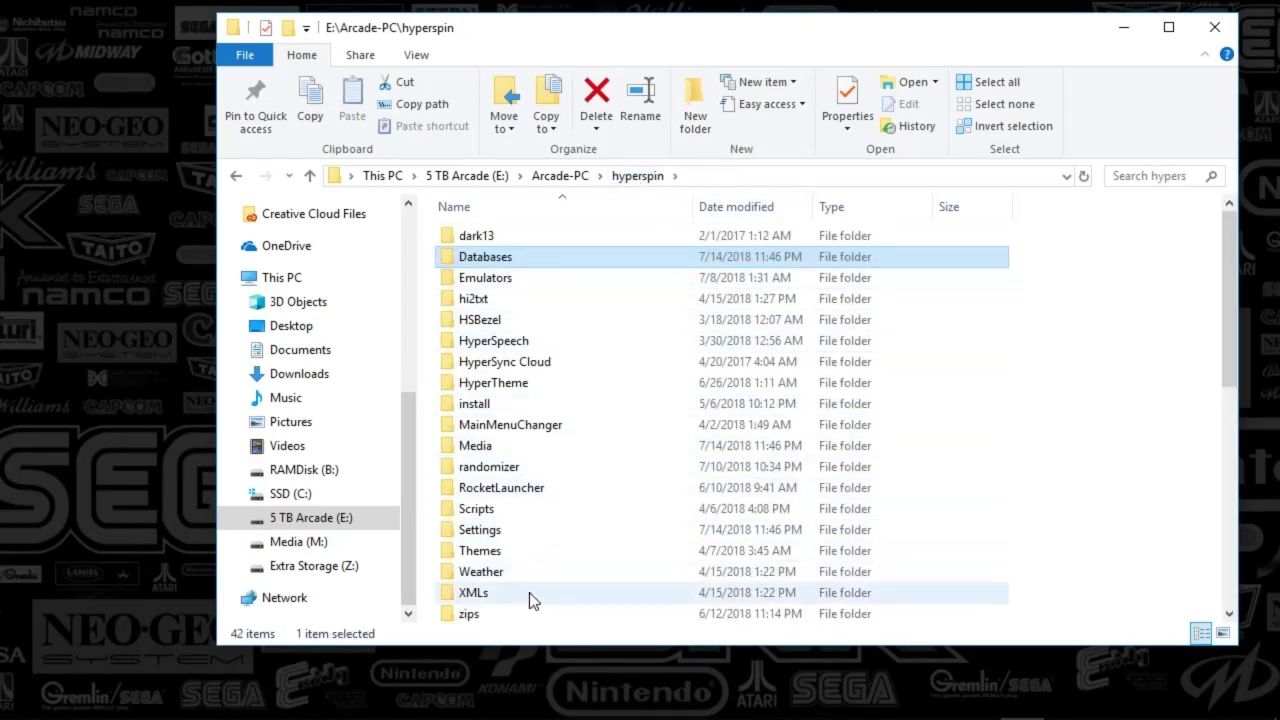
pyautogui.scroll(-6, 520, 610)
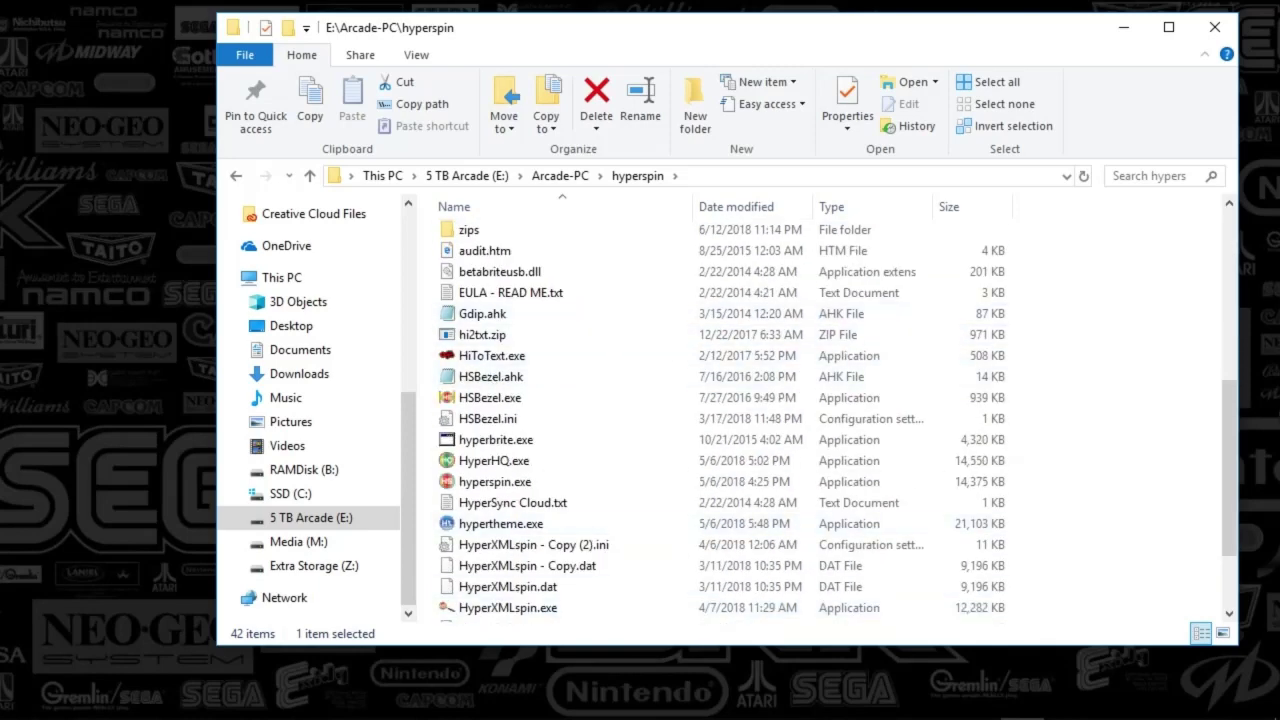
pyautogui.moveTo(1221, 476); pyautogui.dragTo(1226, 379)
pyautogui.click(566, 442)
pyautogui.doubleClick(566, 442)
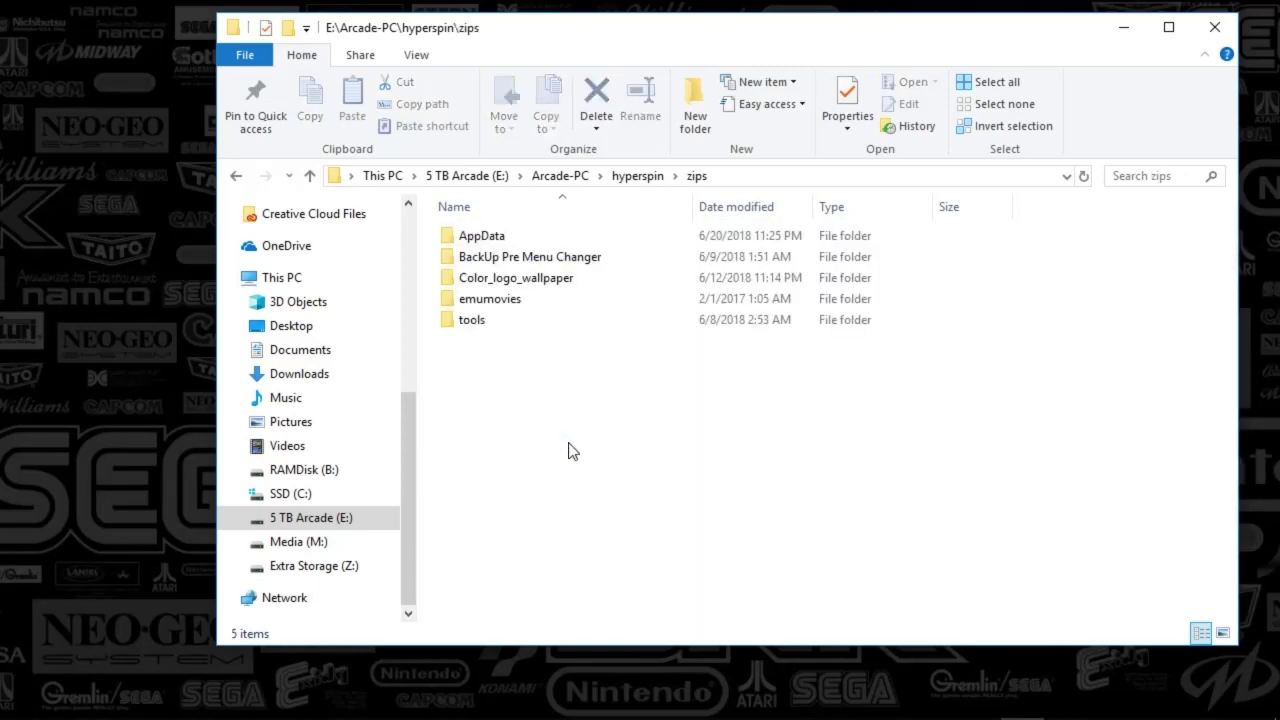
pyautogui.doubleClick(476, 322)
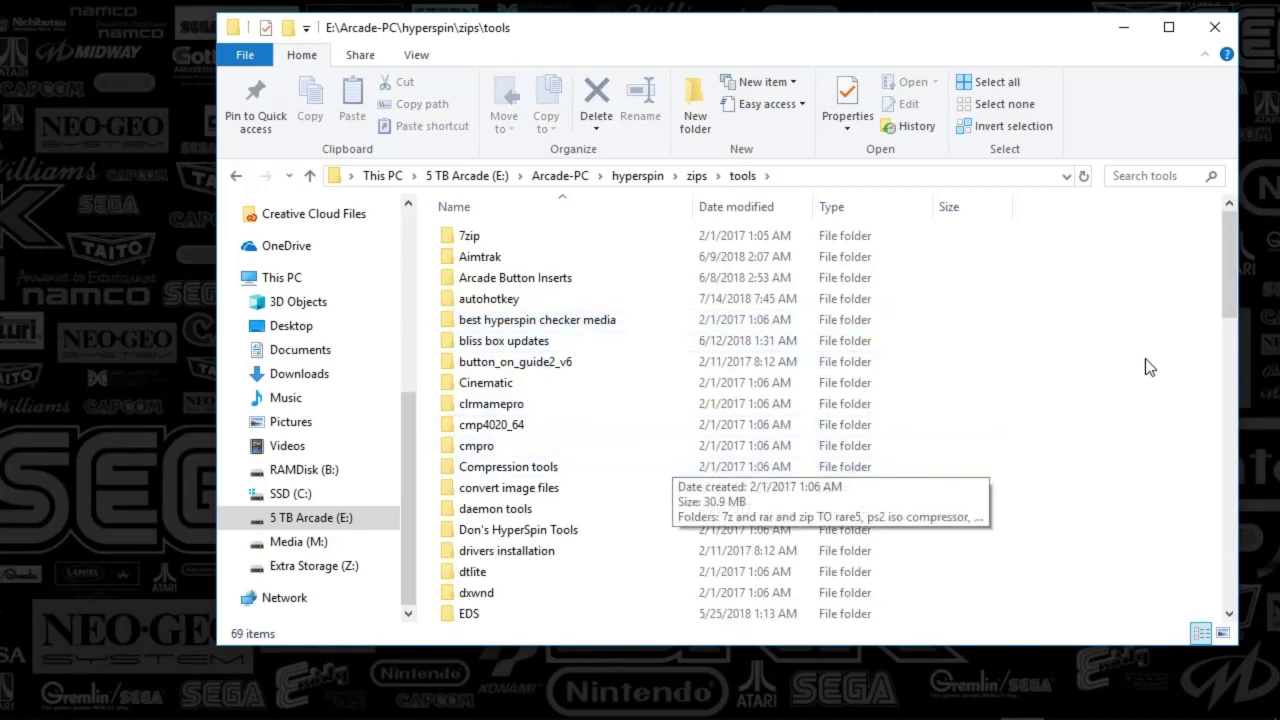
# Step: Open HS Startup.ini from the "Multiple programs in hyperspin" folder and review its Startup section
pyautogui.moveTo(1229, 299); pyautogui.dragTo(1268, 490)
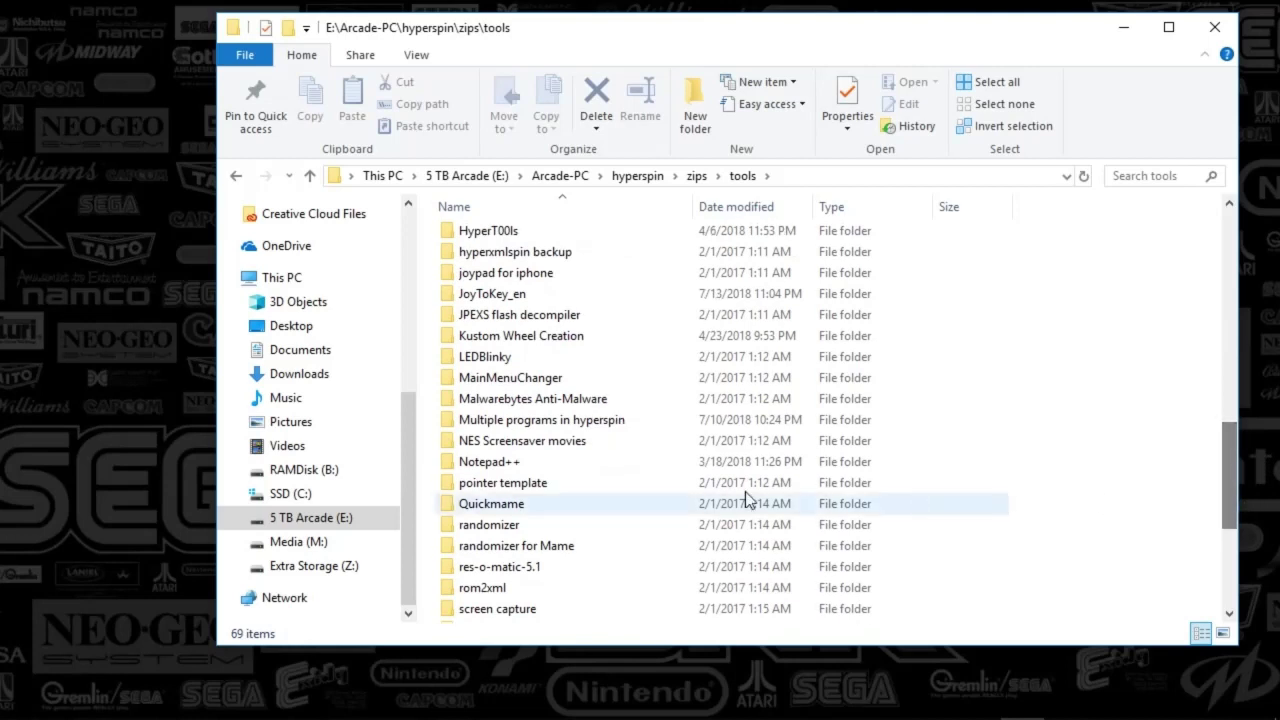
pyautogui.doubleClick(548, 421)
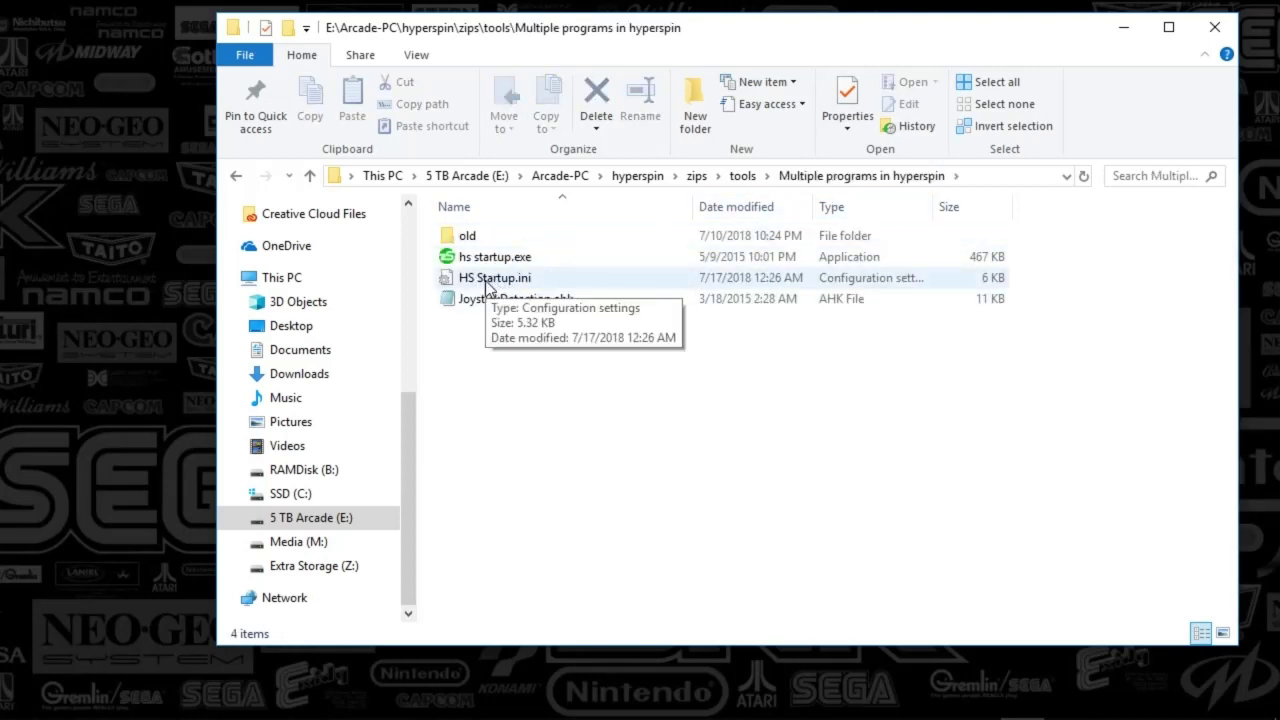
pyautogui.doubleClick(488, 280)
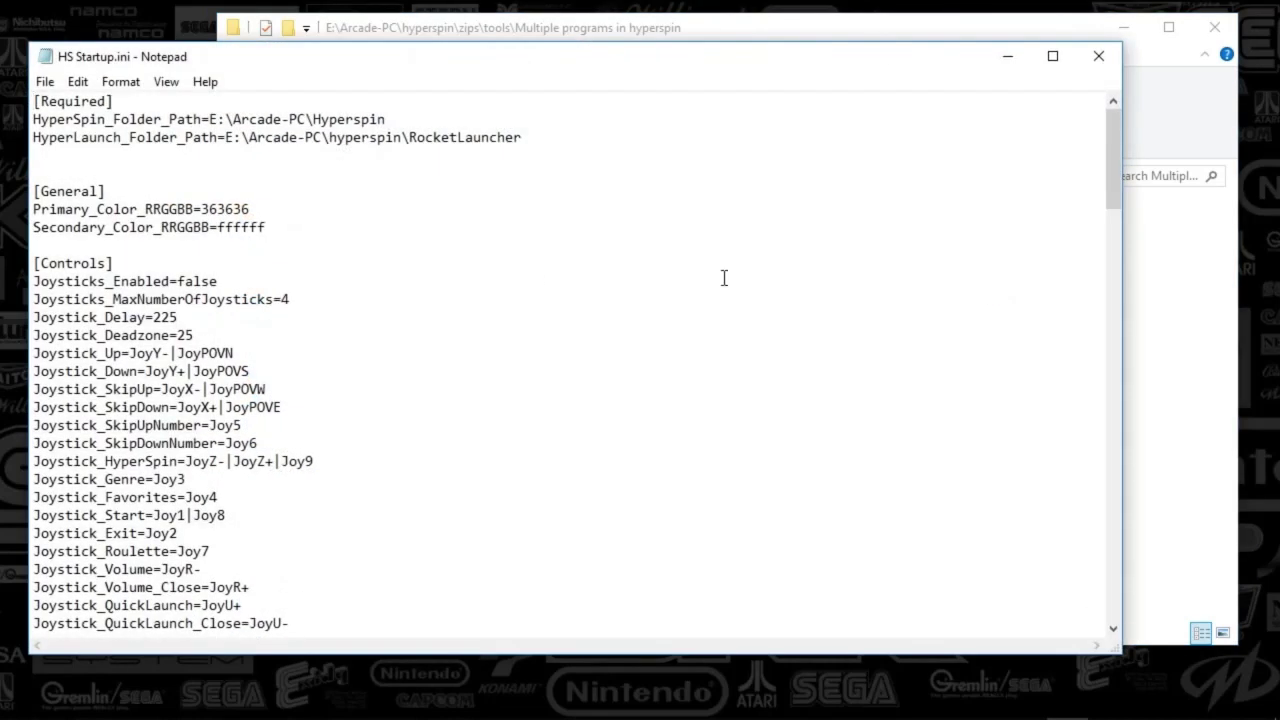
pyautogui.moveTo(1112, 160); pyautogui.dragTo(1092, 278)
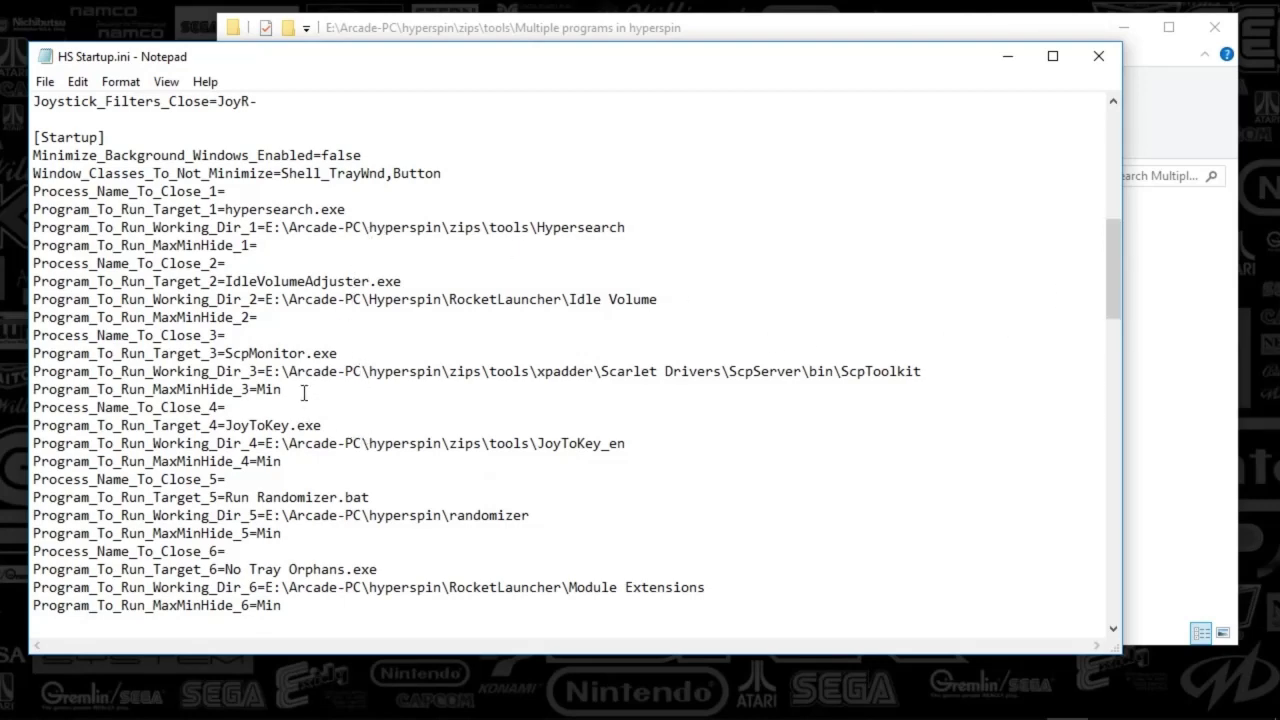
# Step: Search HS Startup.ini for "spin" and go through the successive matches down to the Startup section's working directories
pyautogui.hotkey('ctrl', 'f')
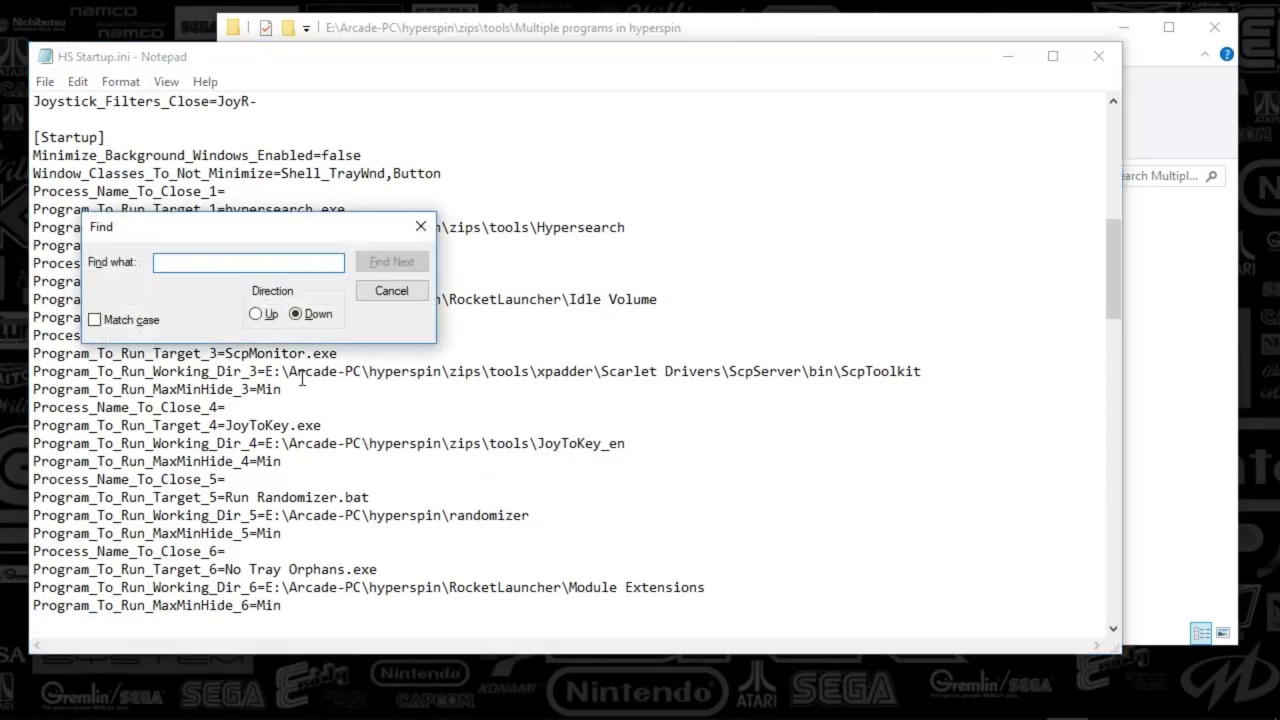
pyautogui.write('spin')
pyautogui.press('Return')
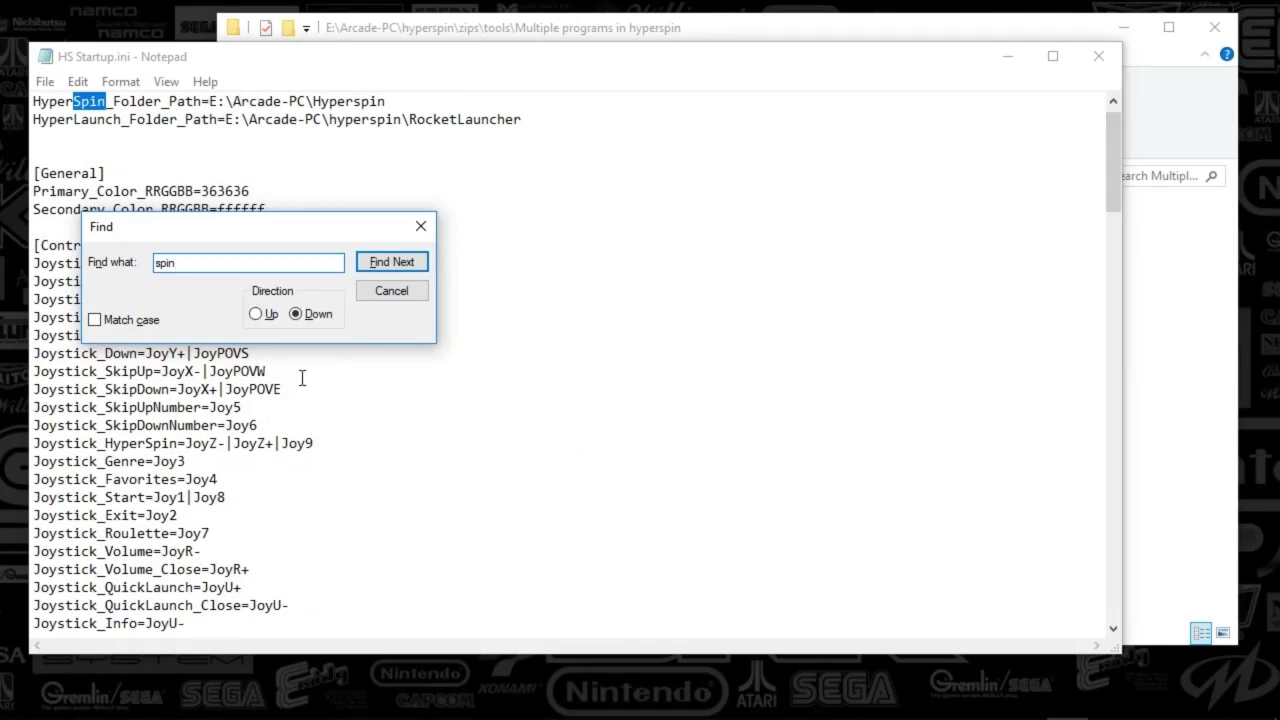
pyautogui.click(401, 264)
pyautogui.click(401, 264)
pyautogui.click(401, 264)
pyautogui.click(401, 264)
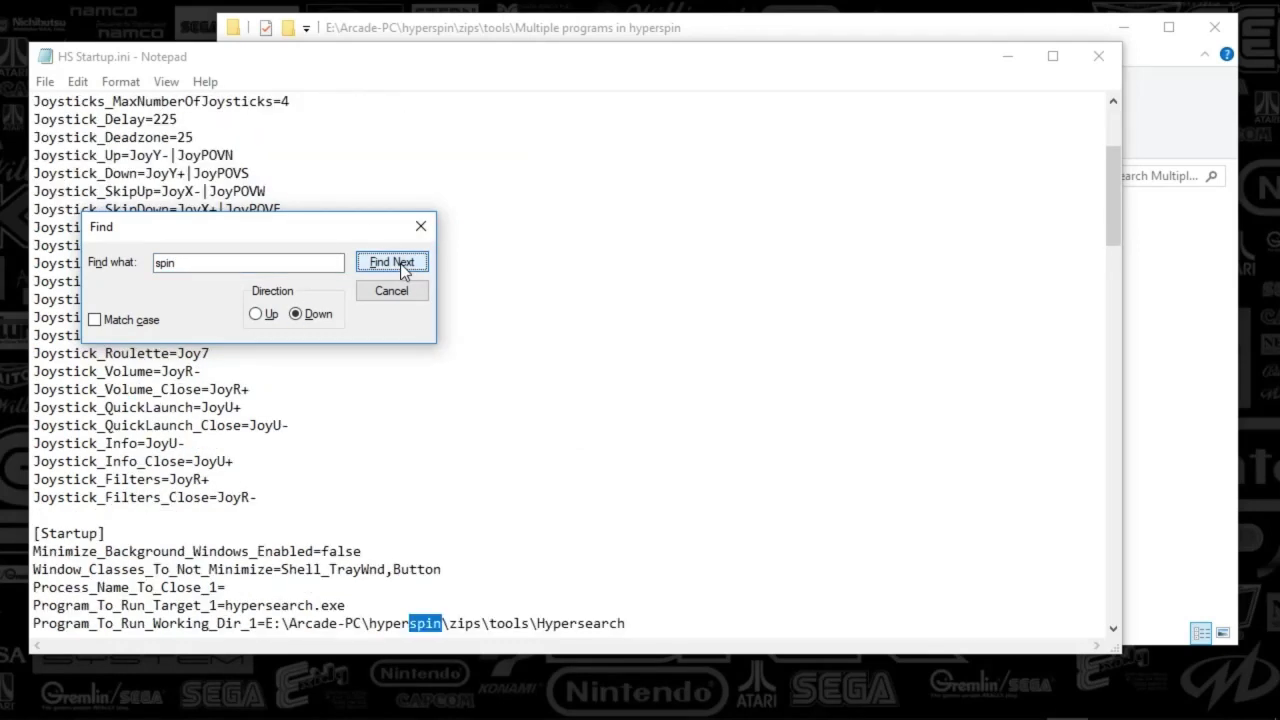
pyautogui.click(400, 263)
pyautogui.click(400, 263)
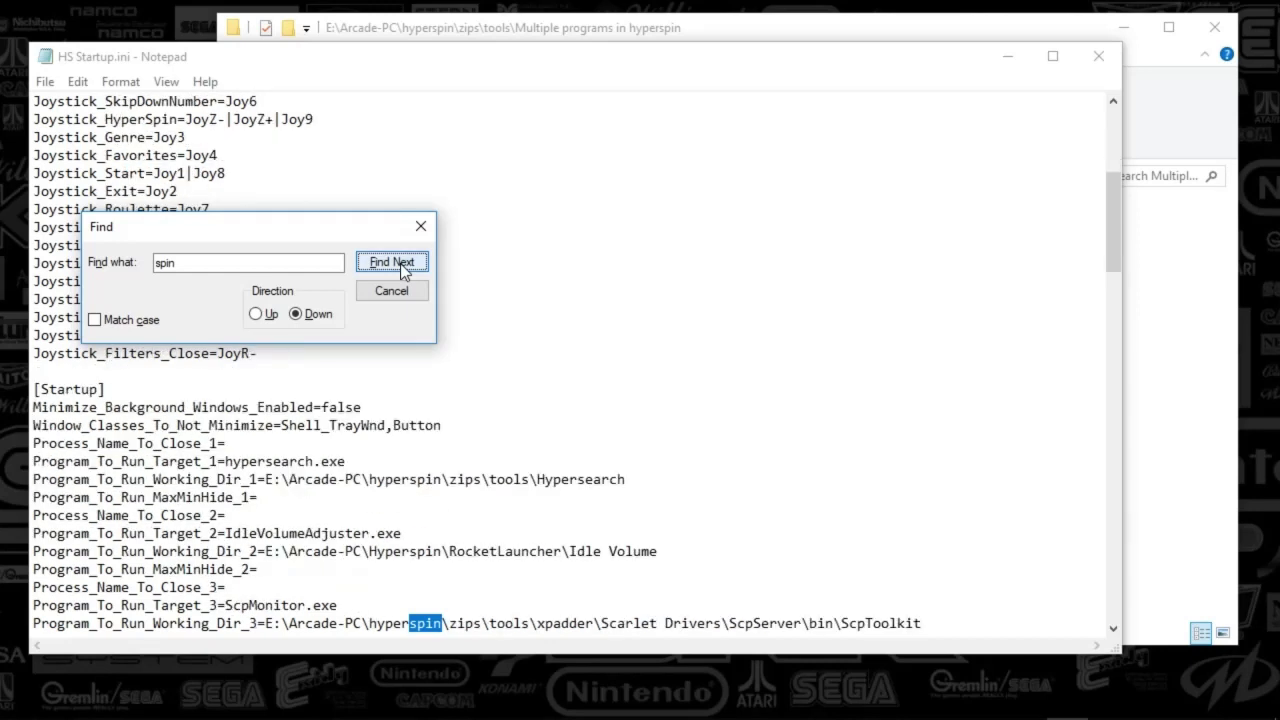
# Step: Search HS Startup.ini for "xmlspin", repeating the search from the beginning of the file
pyautogui.click(244, 266)
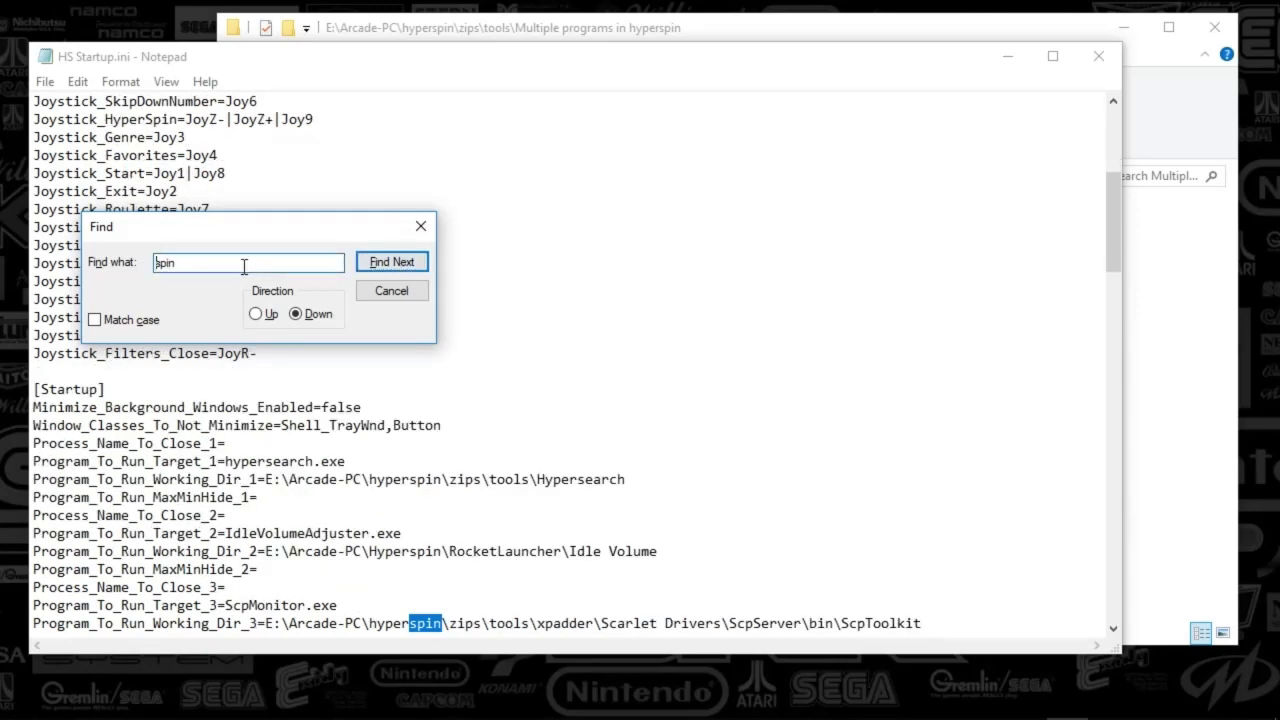
pyautogui.write('xml')
pyautogui.press('Return')
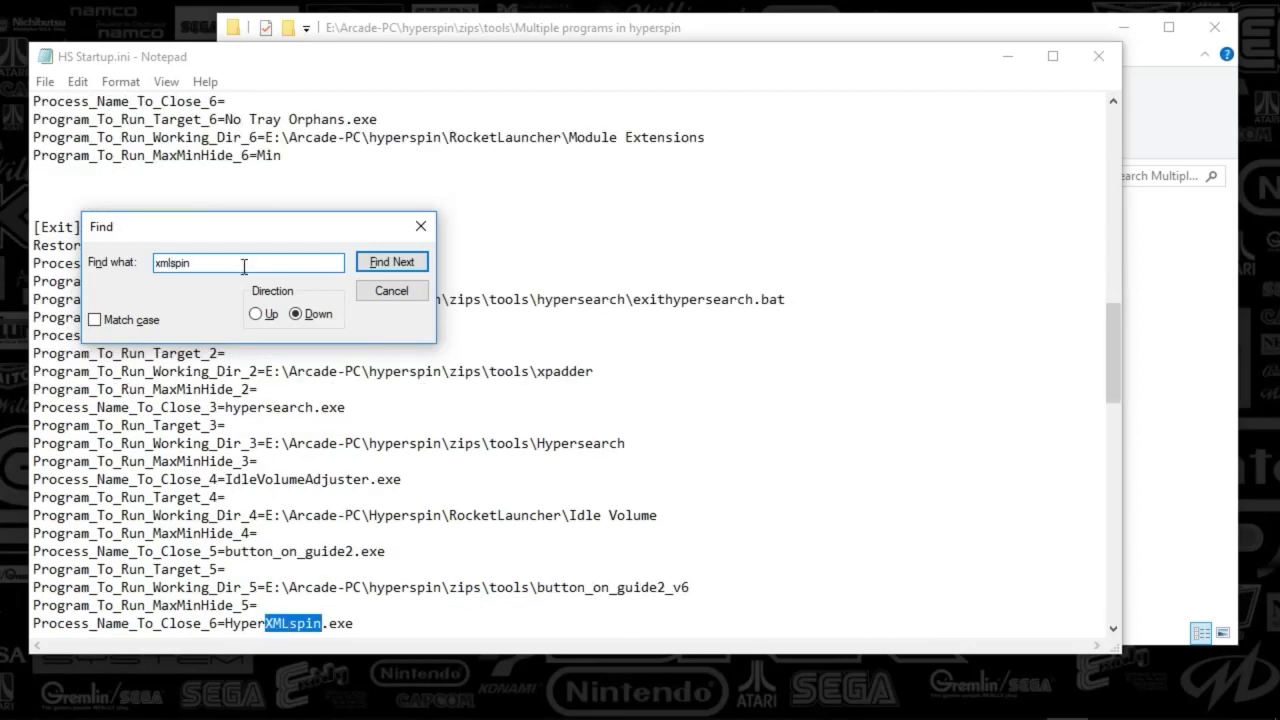
pyautogui.click(380, 261)
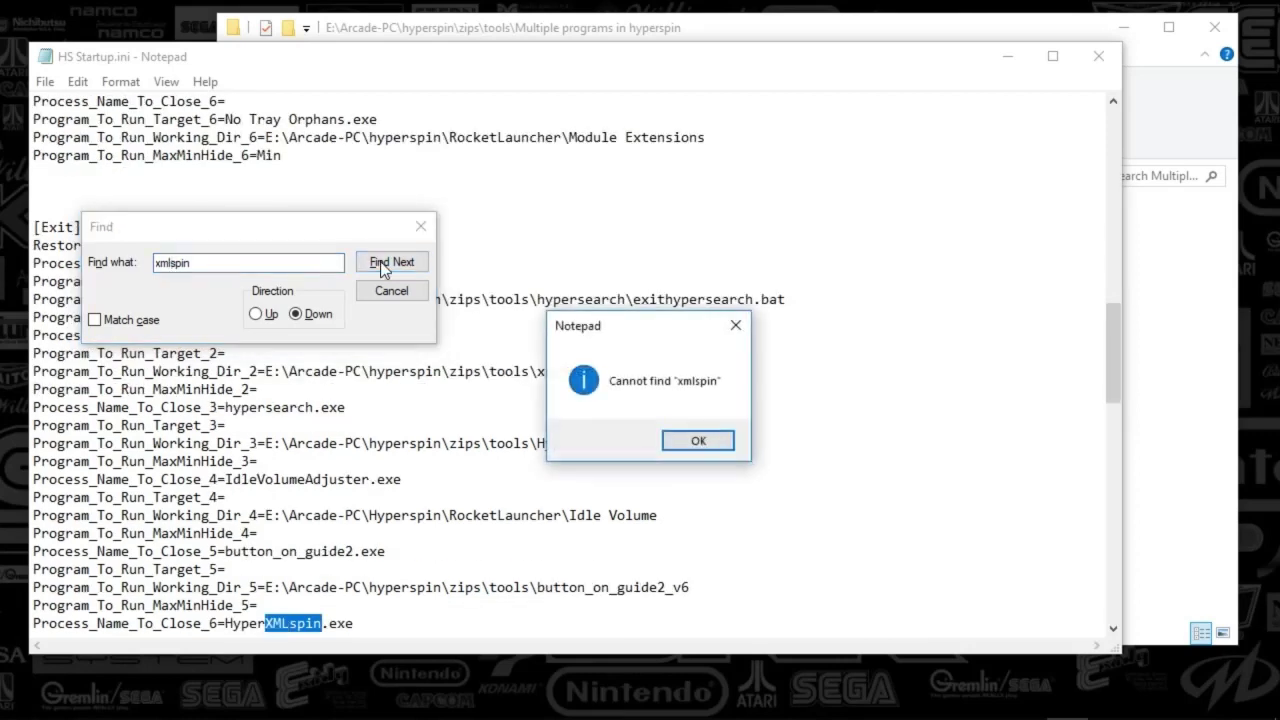
pyautogui.click(751, 442)
pyautogui.moveTo(1109, 356); pyautogui.dragTo(1109, 150)
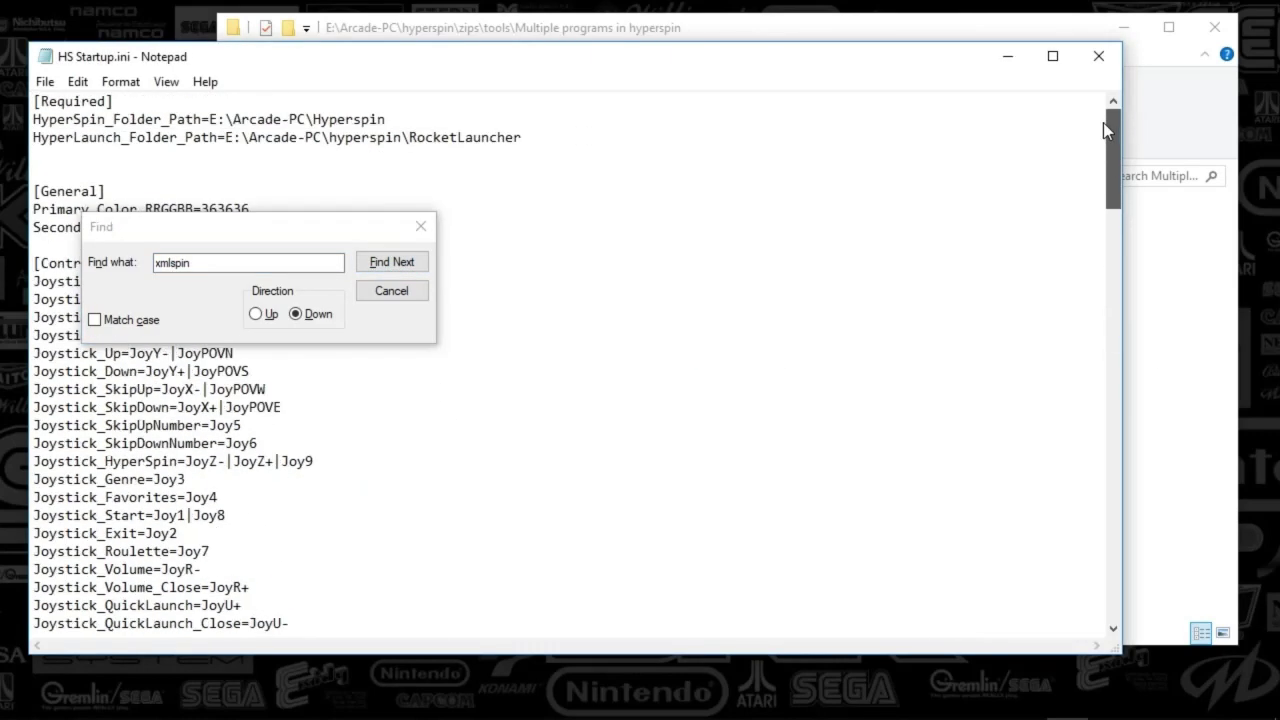
pyautogui.click(414, 120)
pyautogui.click(390, 260)
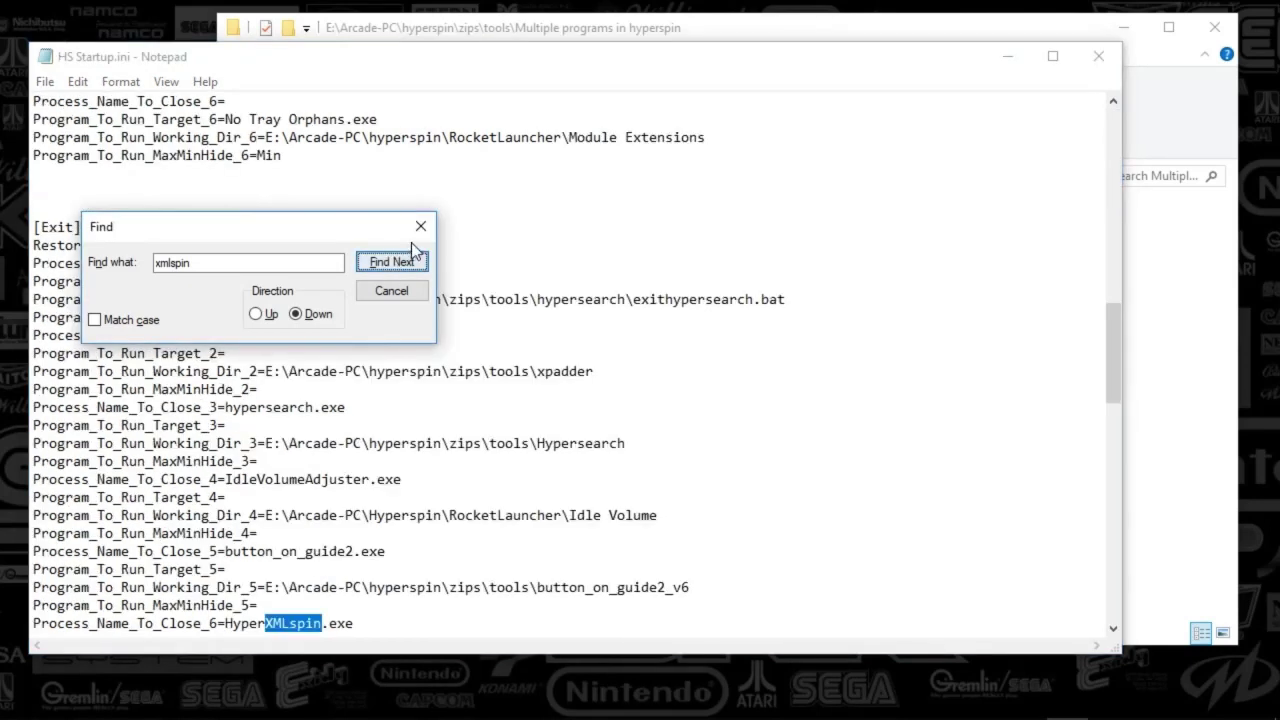
# Step: Dismiss the search, review the programs listed in the Exit and Startup sections, and close HS Startup.ini
pyautogui.moveTo(367, 235); pyautogui.dragTo(811, 194)
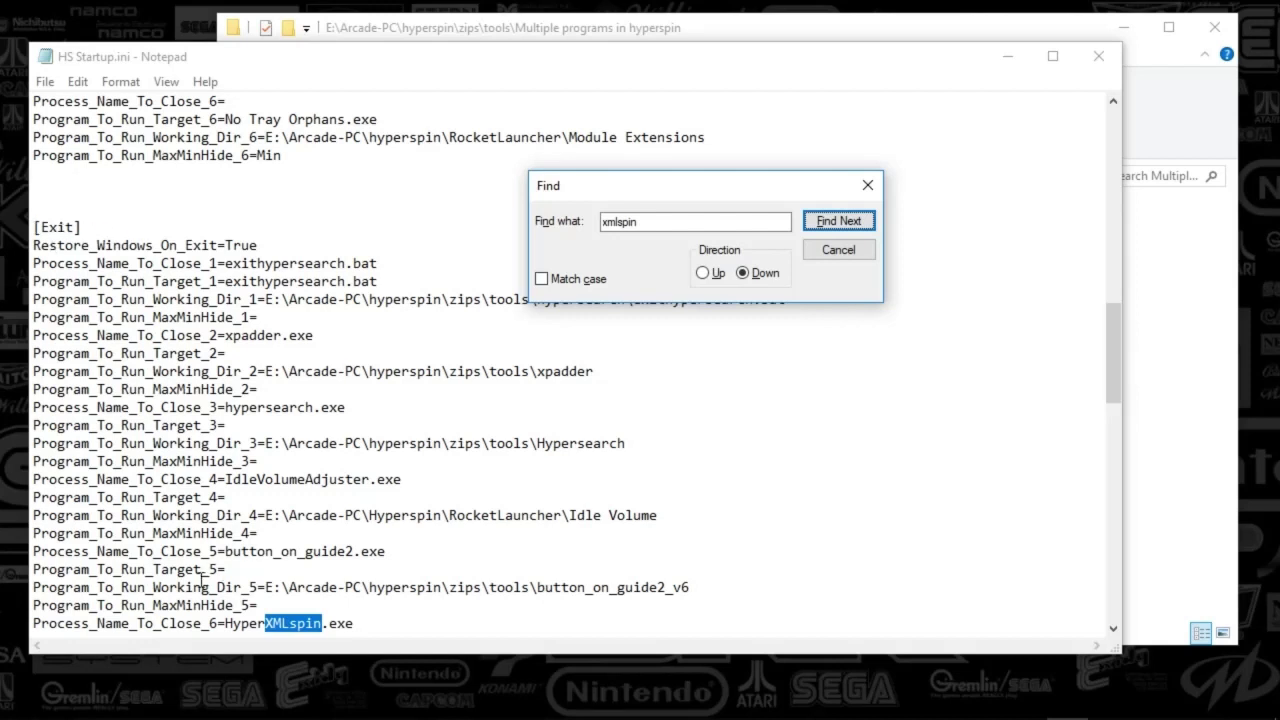
pyautogui.click(868, 186)
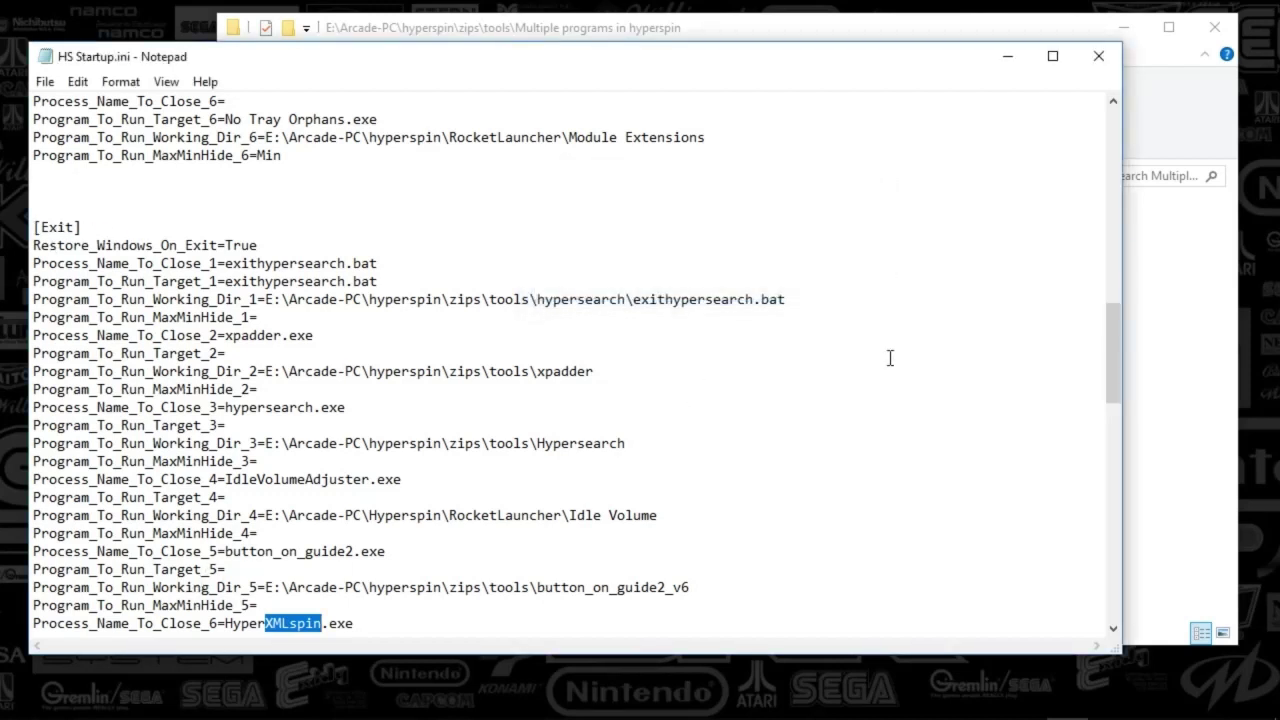
pyautogui.scroll(-10, 826, 464)
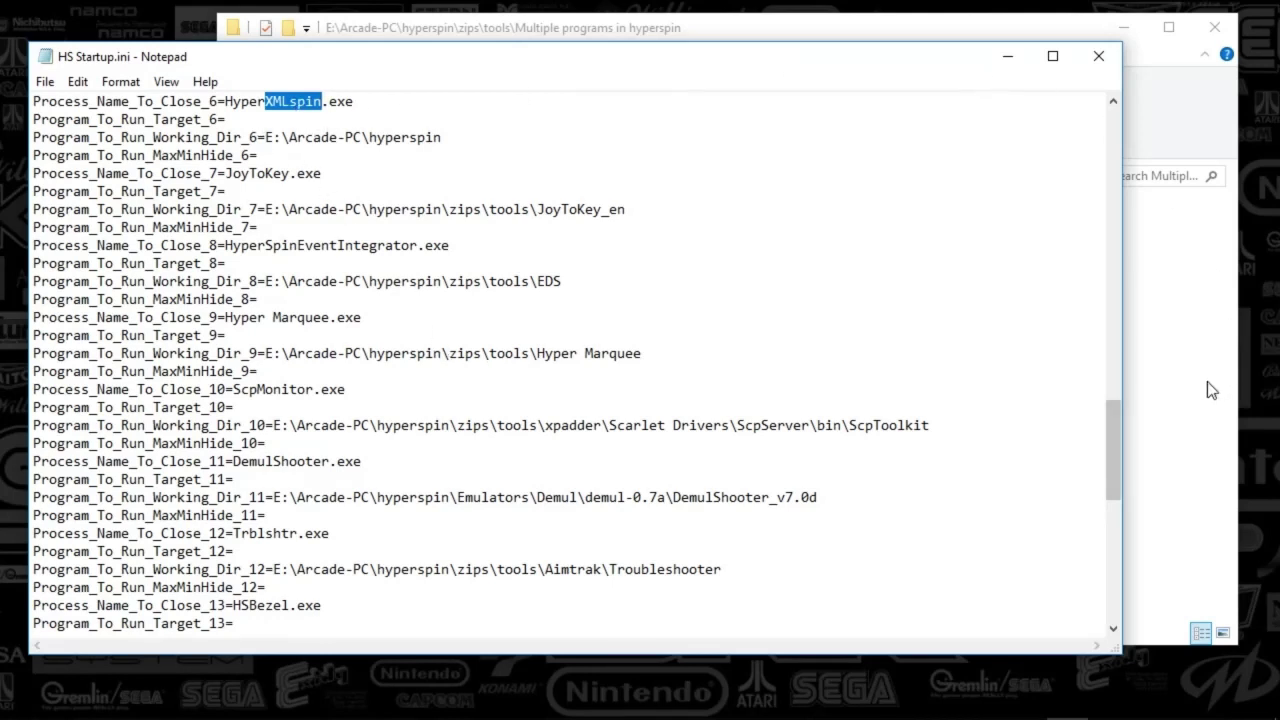
pyautogui.moveTo(1126, 433); pyautogui.dragTo(1112, 253)
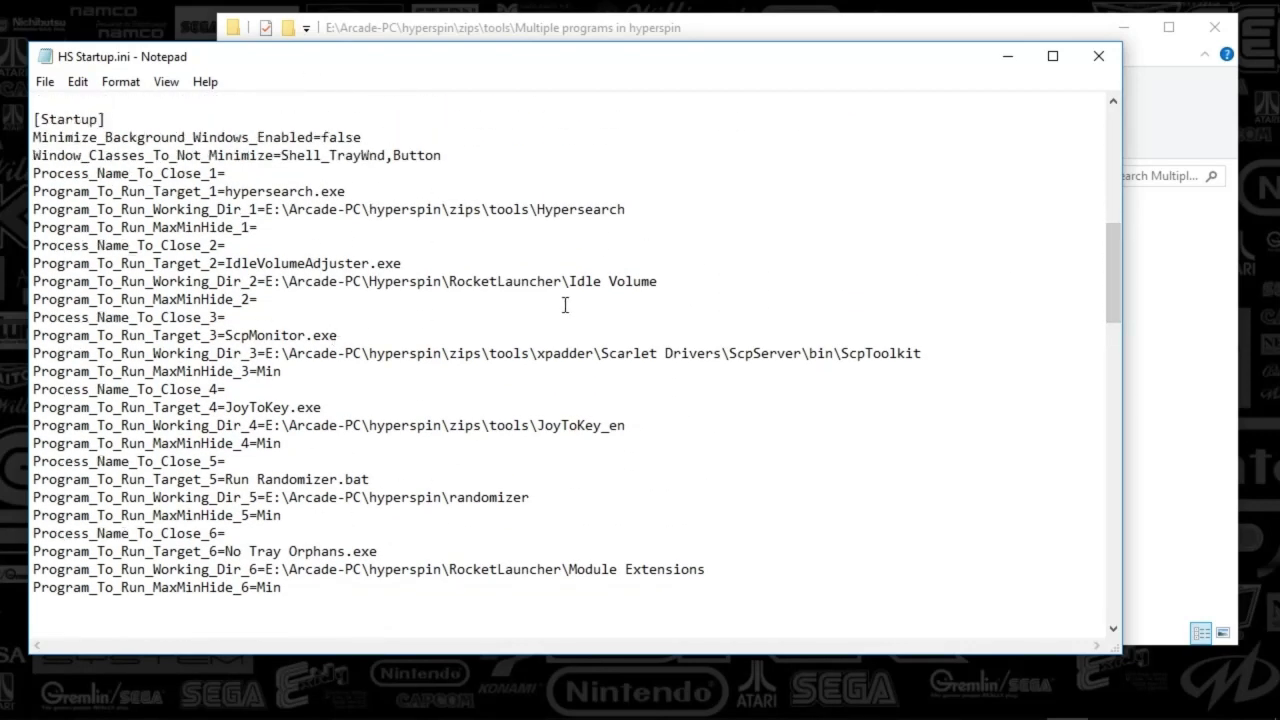
pyautogui.click(1098, 56)
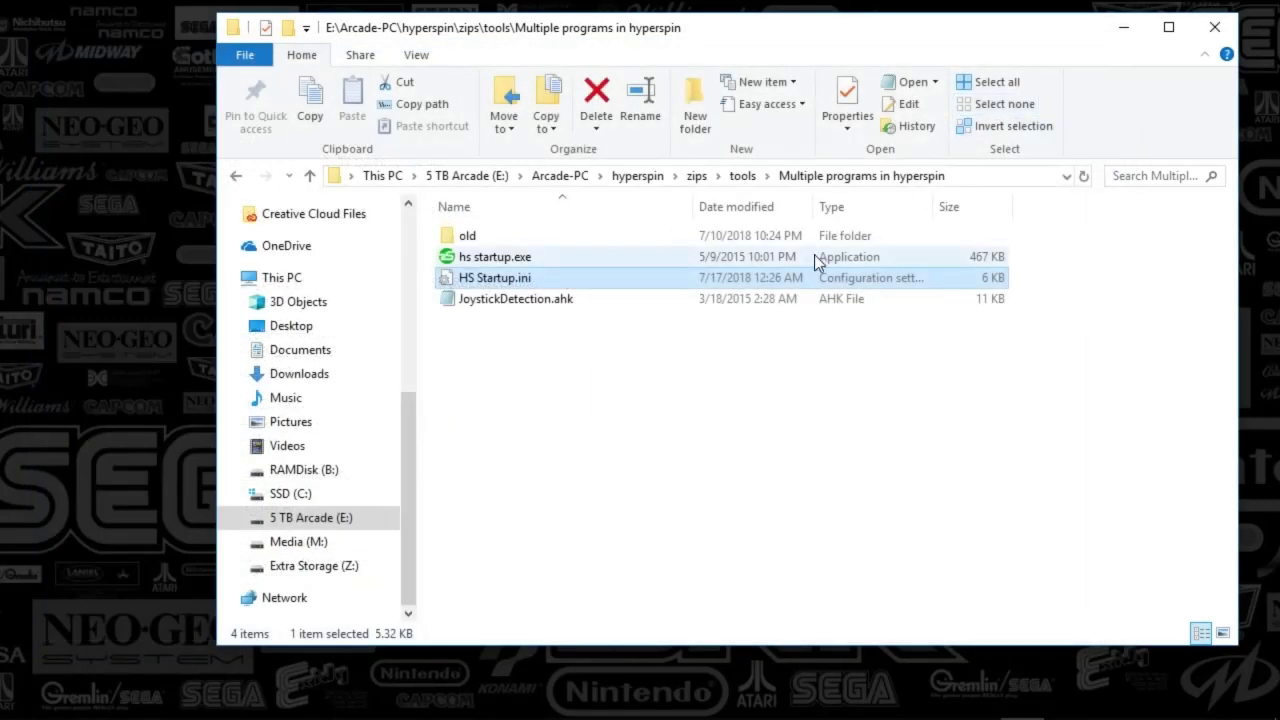
# Step: Open 19XX.ini from the Settings folder inside the hyperspin folder
pyautogui.click(638, 176)
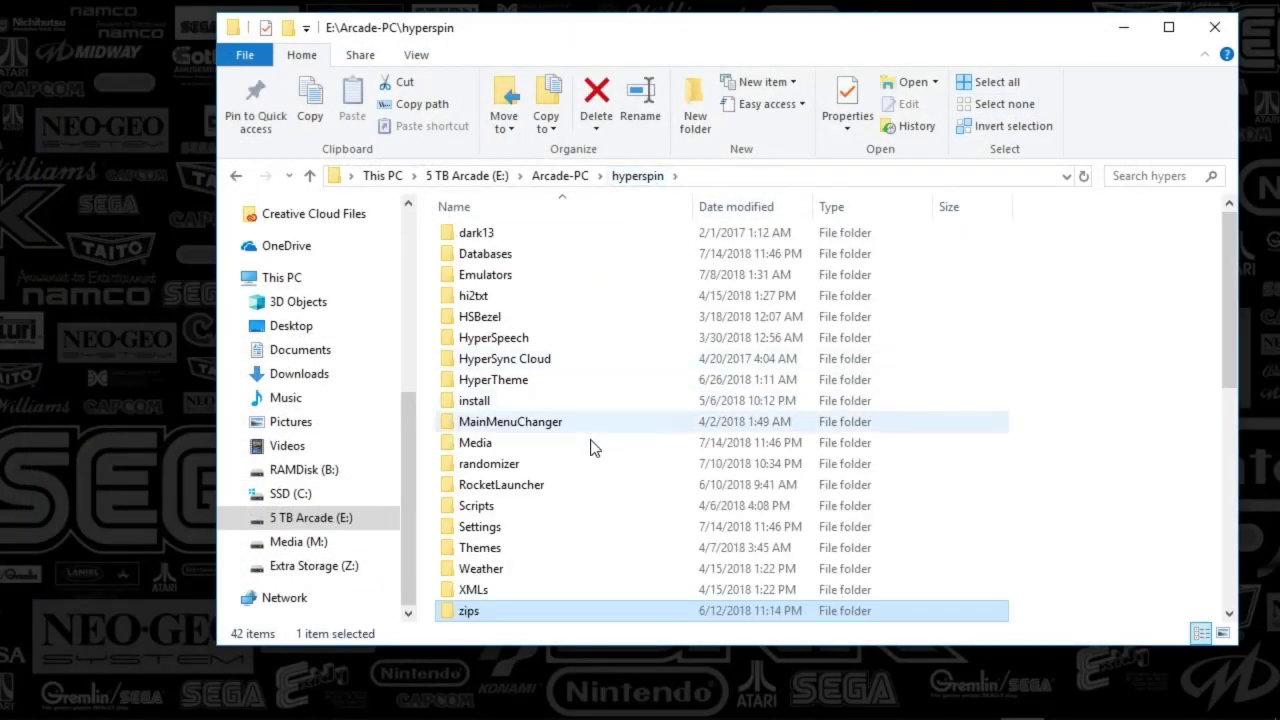
pyautogui.doubleClick(508, 530)
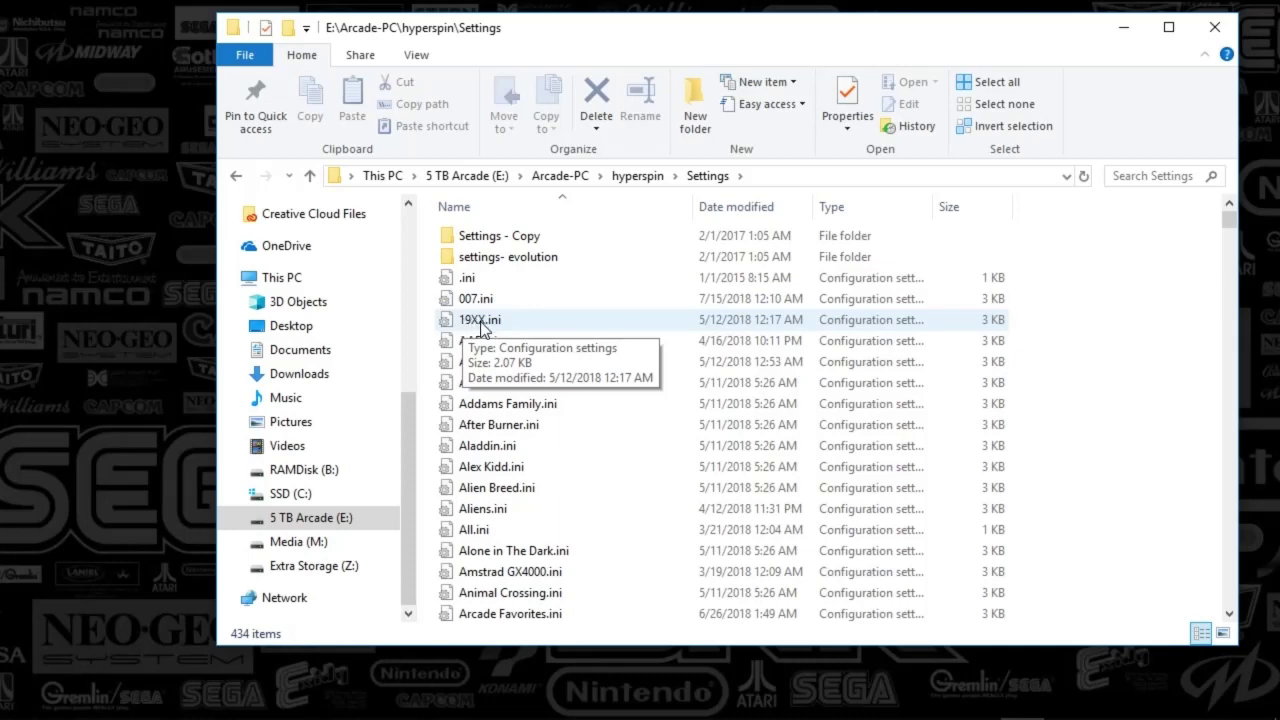
pyautogui.doubleClick(481, 322)
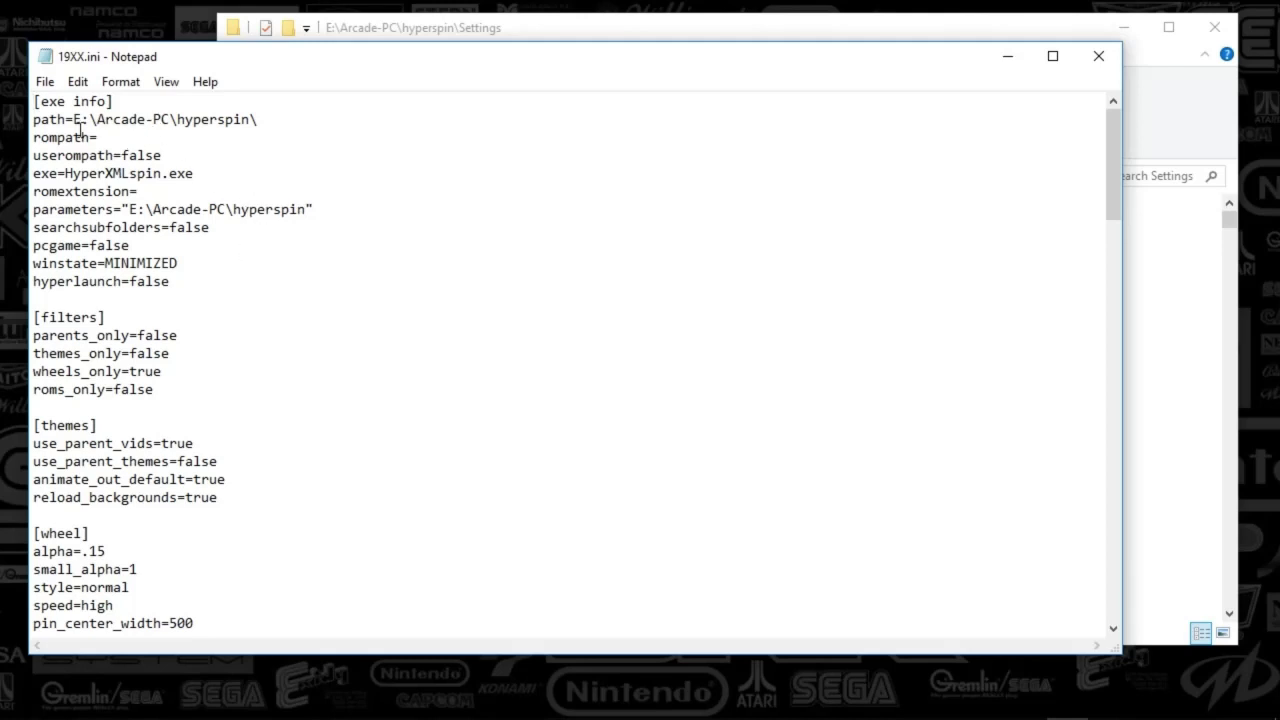
# Step: Examine the exe info section of 19XX.ini, highlighting the path lines and the HyperXMLspin.exe entry
pyautogui.moveTo(38, 102); pyautogui.dragTo(277, 139)
pyautogui.moveTo(66, 174); pyautogui.dragTo(238, 179)
pyautogui.click(238, 189)
pyautogui.click(203, 173)
pyautogui.hotkey('shift', 'Home')
pyautogui.click(206, 176)
pyautogui.moveTo(200, 173); pyautogui.dragTo(81, 173)
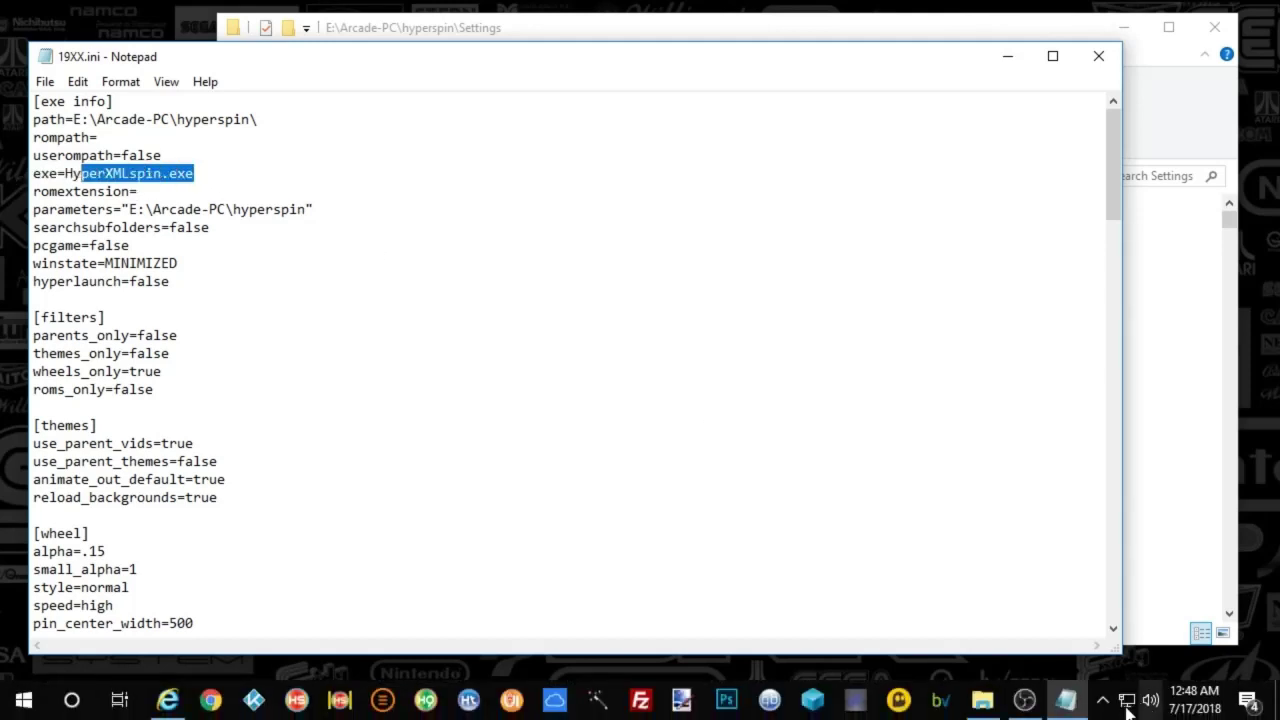
# Step: Check the hidden system tray icons, close 19XX.ini, and minimize File Explorer to return to the desktop
pyautogui.click(1104, 700)
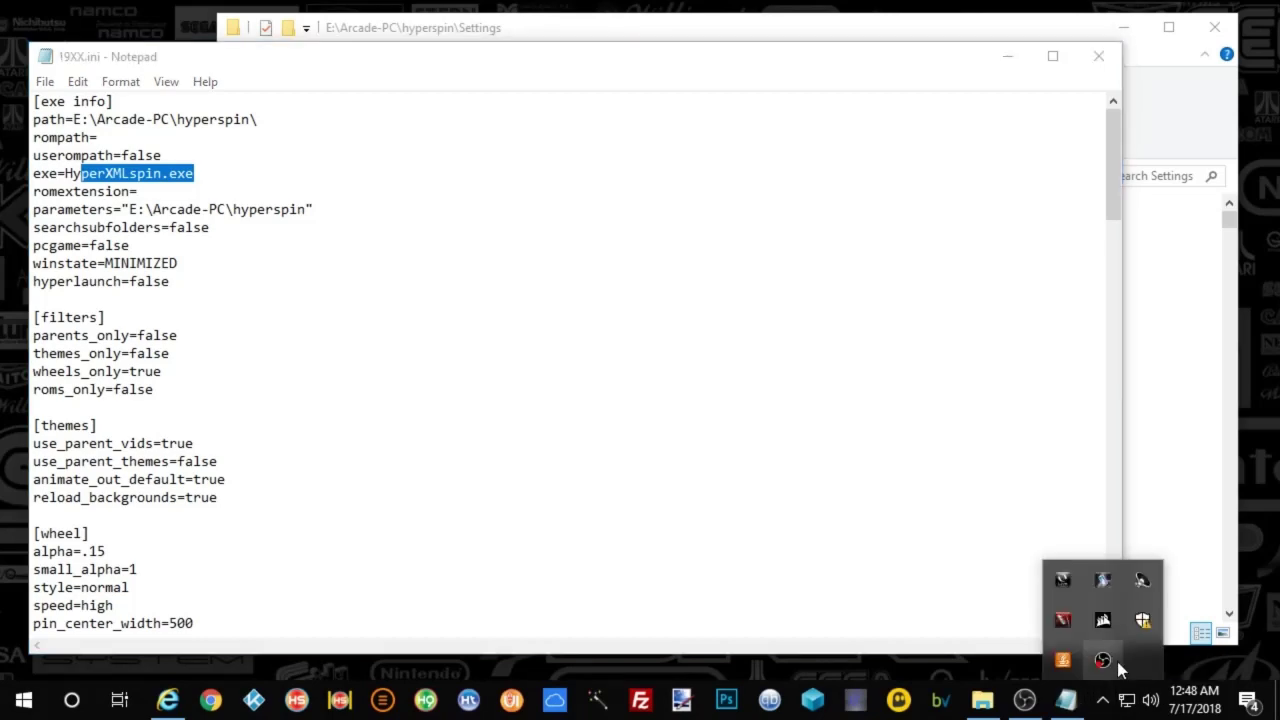
pyautogui.click(540, 414)
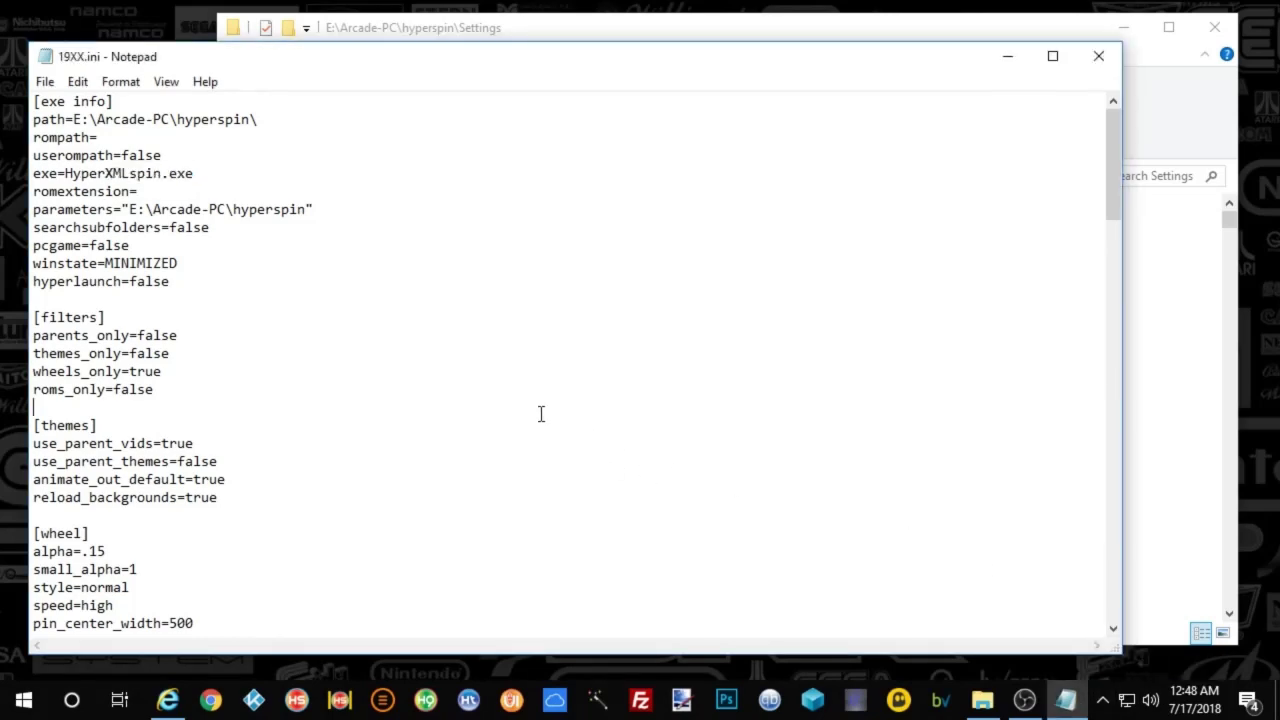
pyautogui.click(1085, 58)
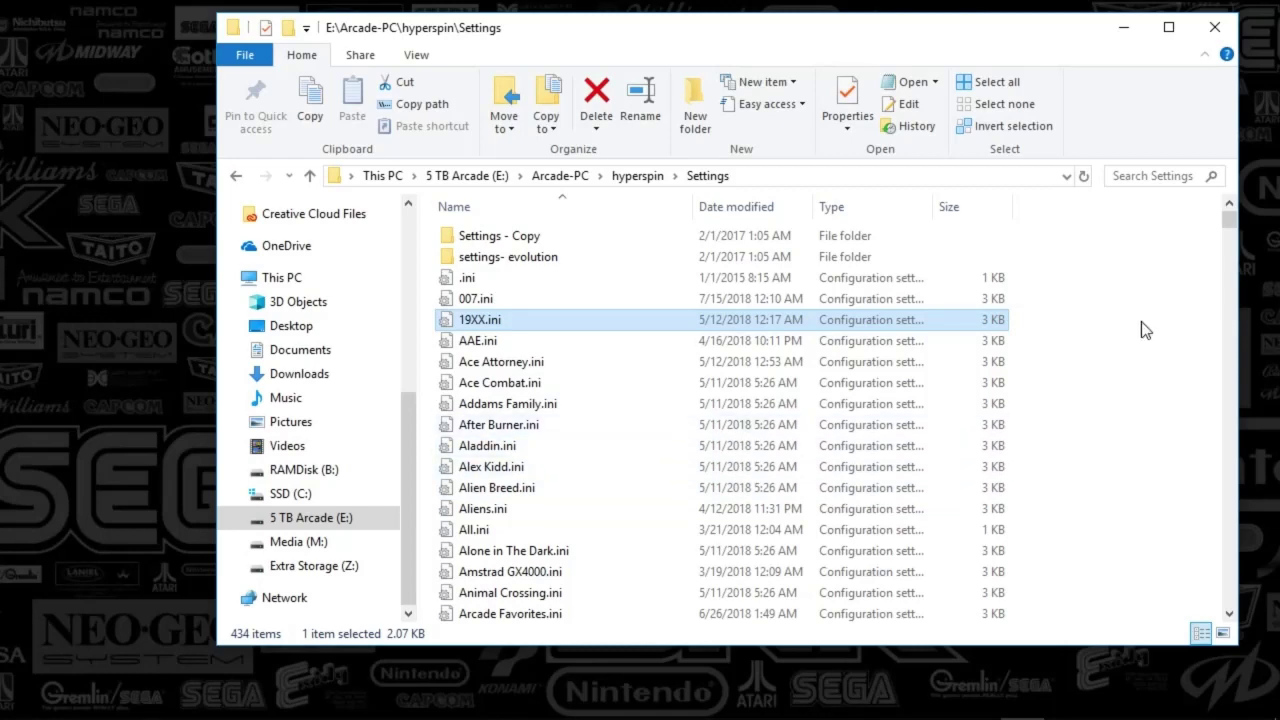
pyautogui.click(1125, 30)
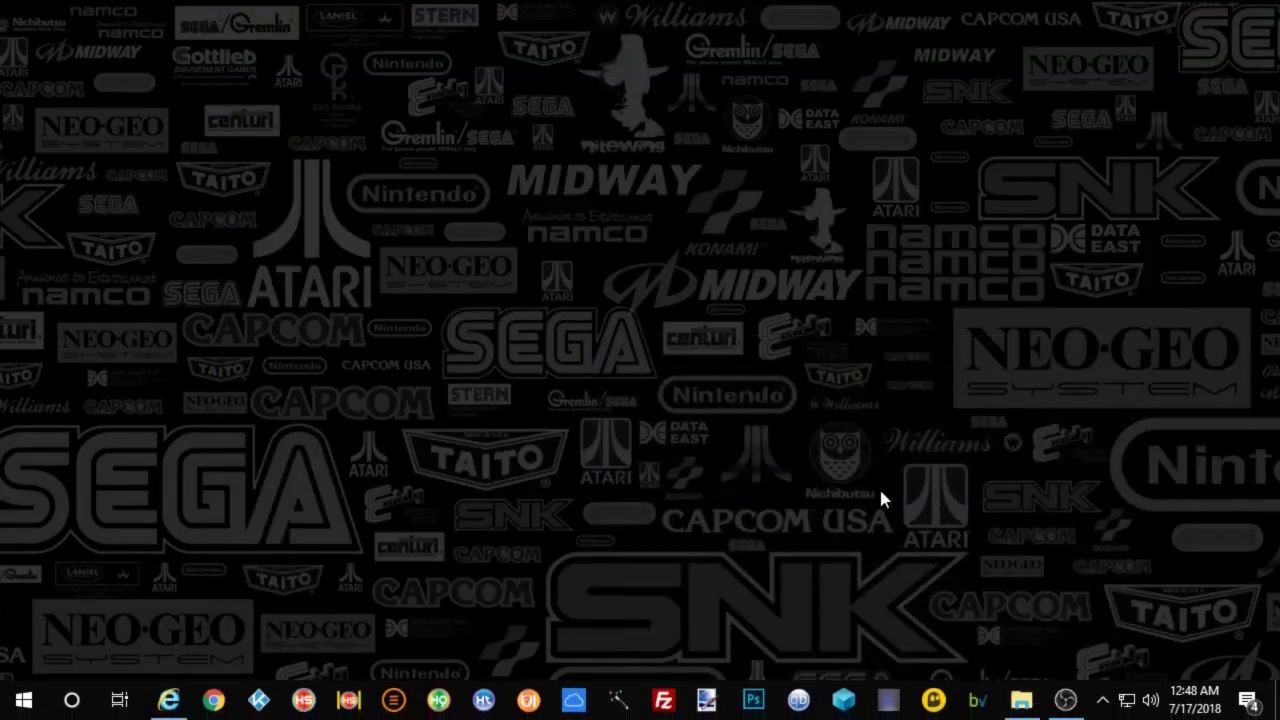